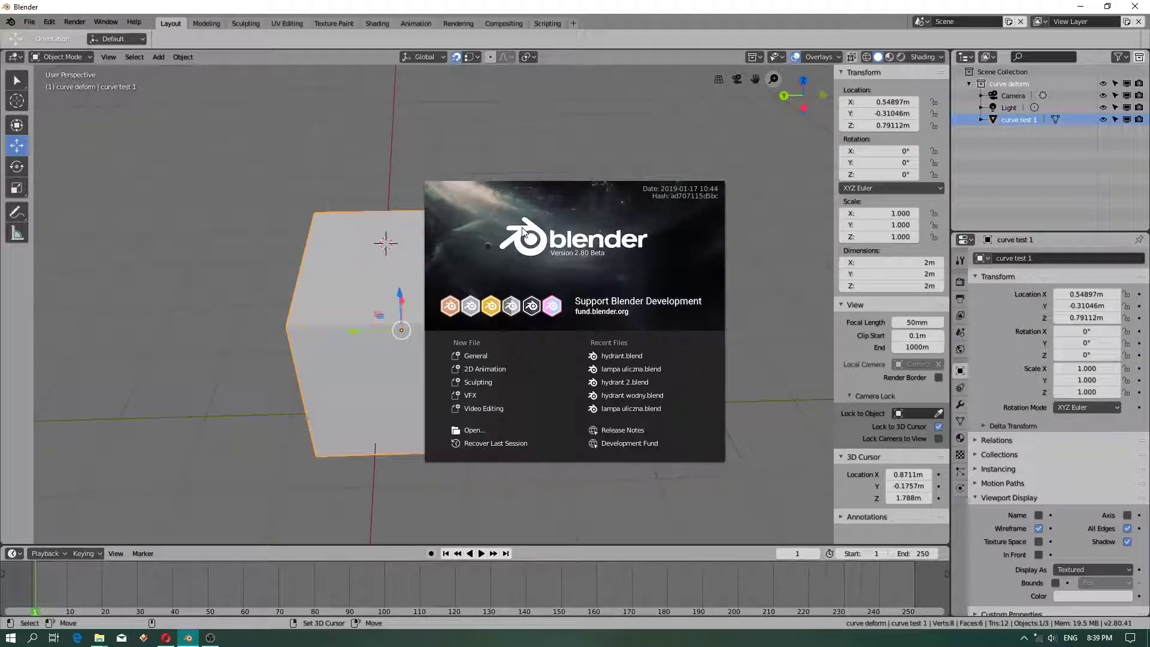
# - Dismiss the splash screen, look over the available keymap presets in the preferences, and close the preferences window
pyautogui.click(367, 264)
pyautogui.moveTo(282, 257); pyautogui.dragTo(419, 335, button='middle')
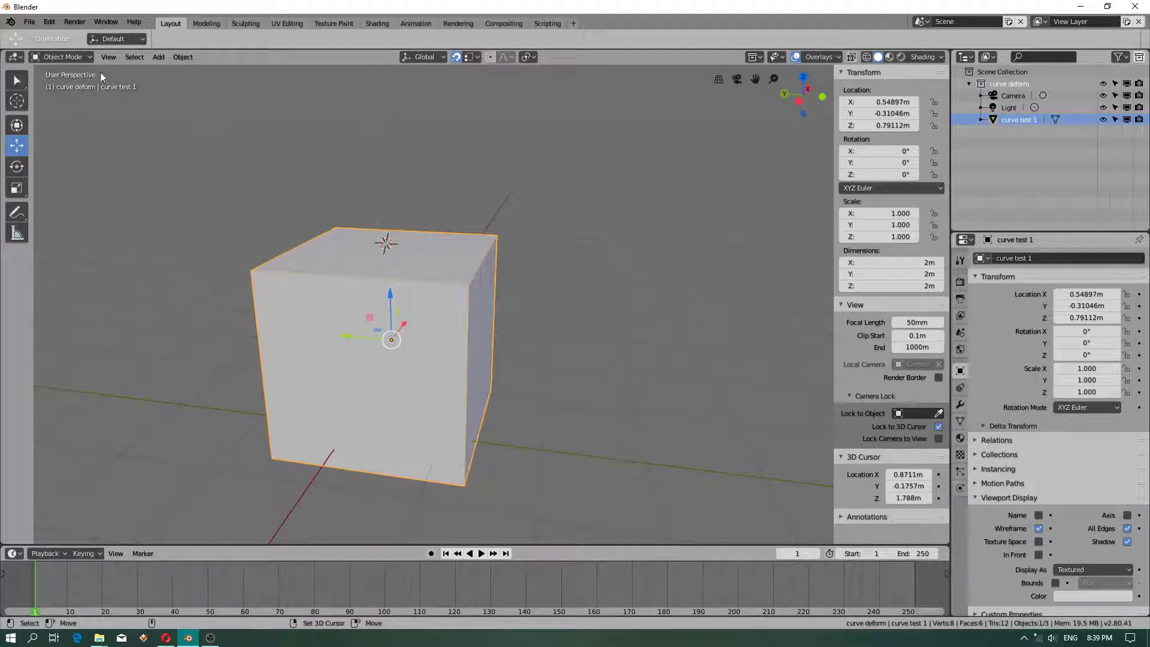
pyautogui.click(49, 22)
pyautogui.click(70, 163)
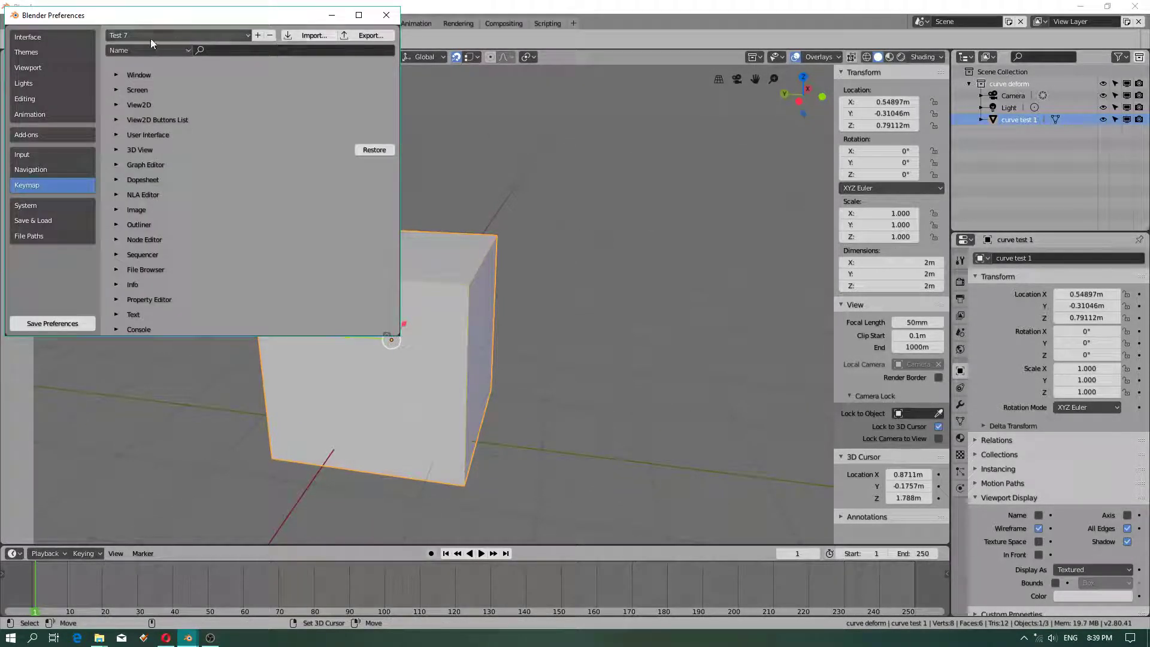
pyautogui.click(167, 35)
pyautogui.click(167, 35)
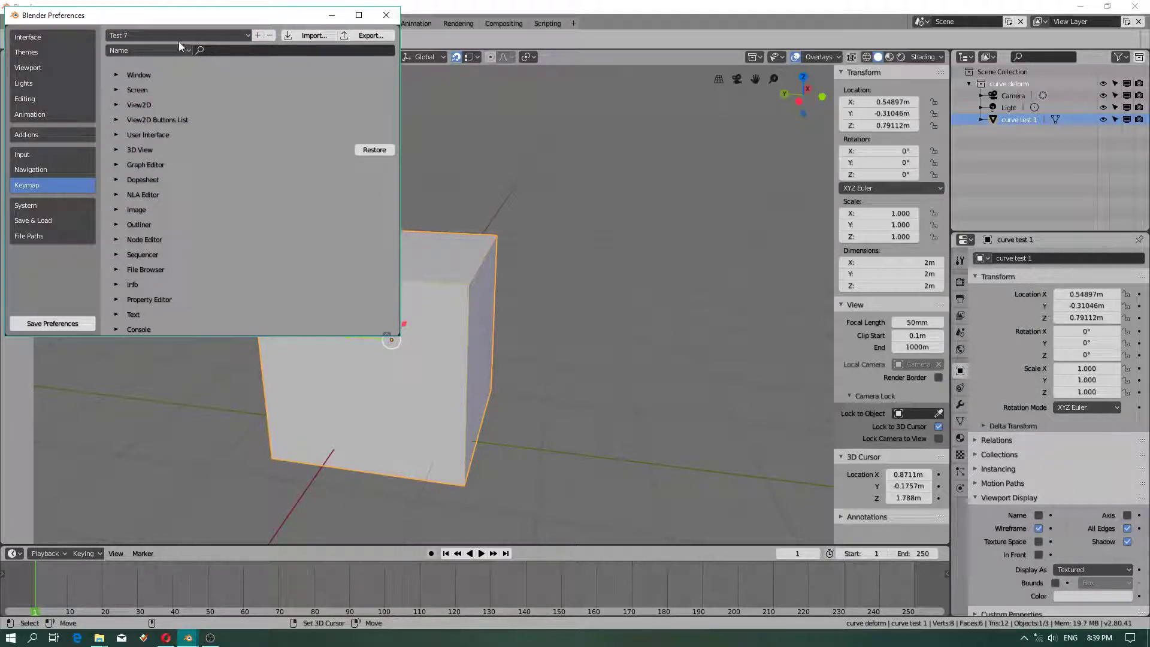
pyautogui.click(156, 35)
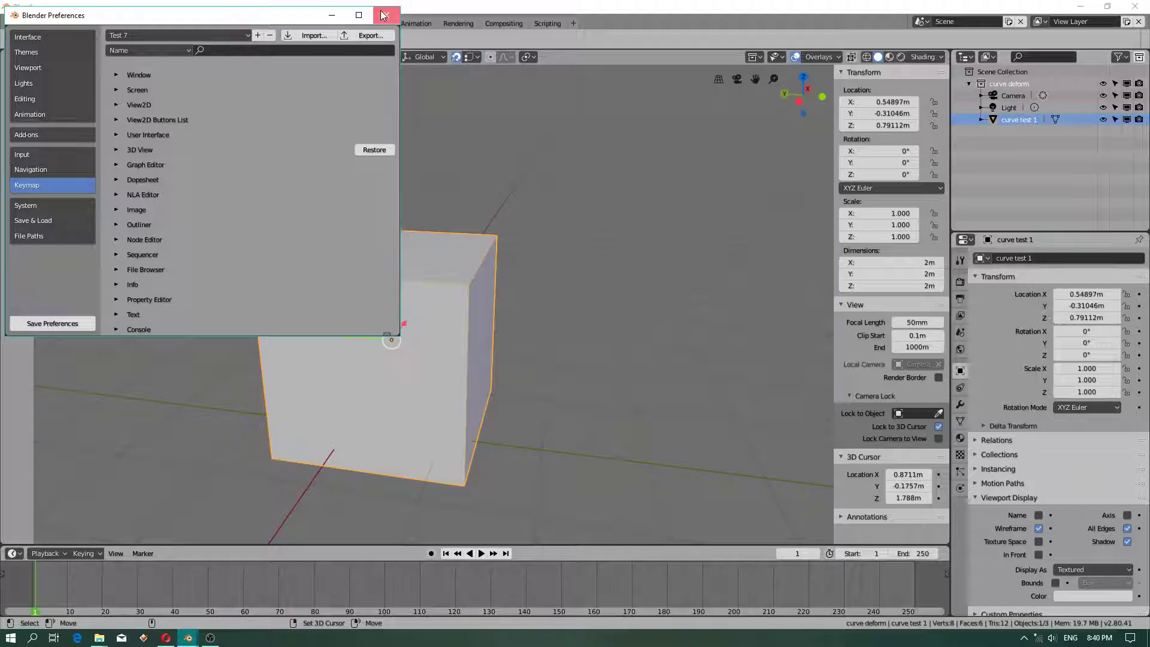
pyautogui.click(383, 15)
# - Open the "blender 2.80 beta - keyboard presets - 25.12.2018" folder on drive D in File Explorer
pyautogui.click(11, 638)
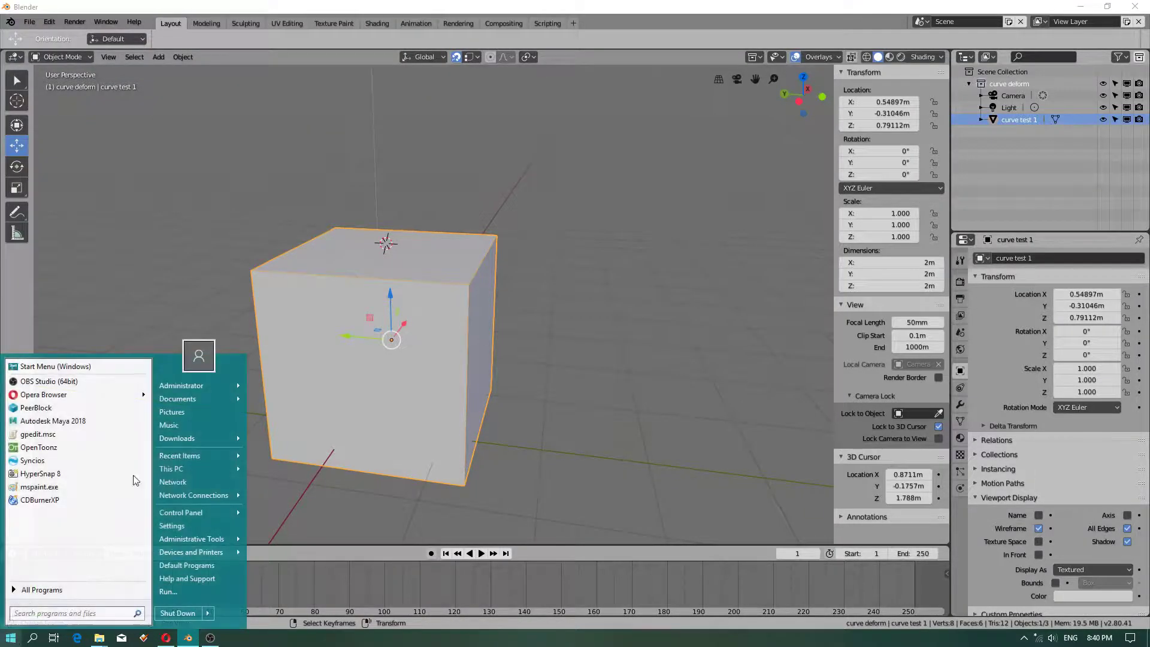
pyautogui.click(203, 470)
pyautogui.doubleClick(610, 425)
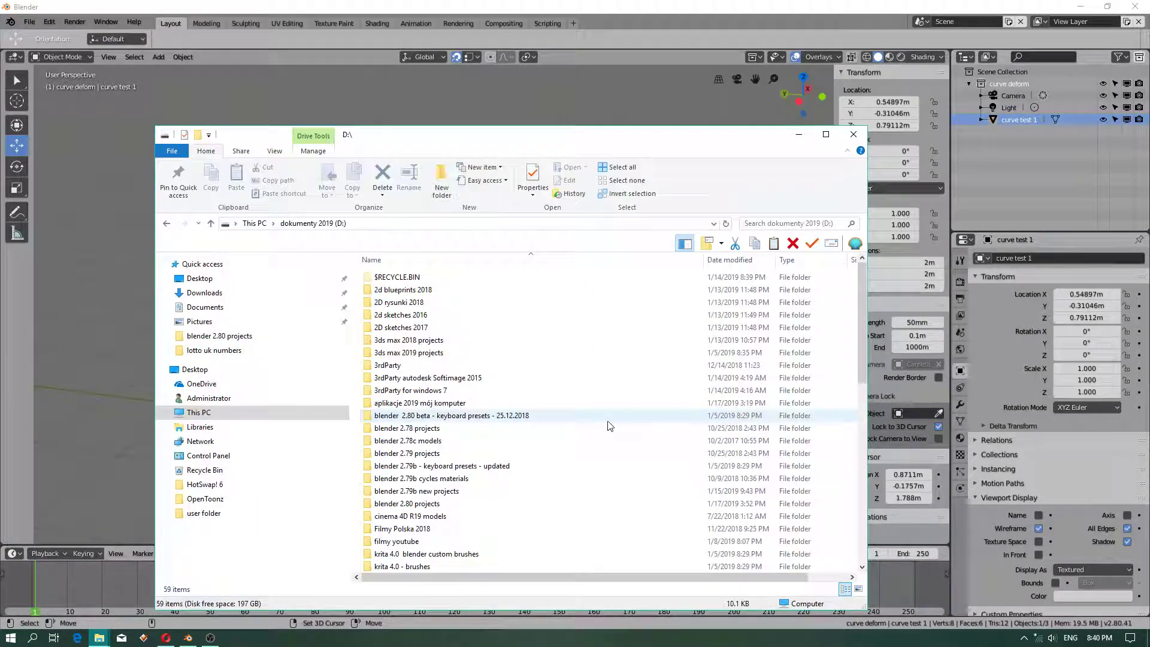
pyautogui.scroll(-4, 599, 426)
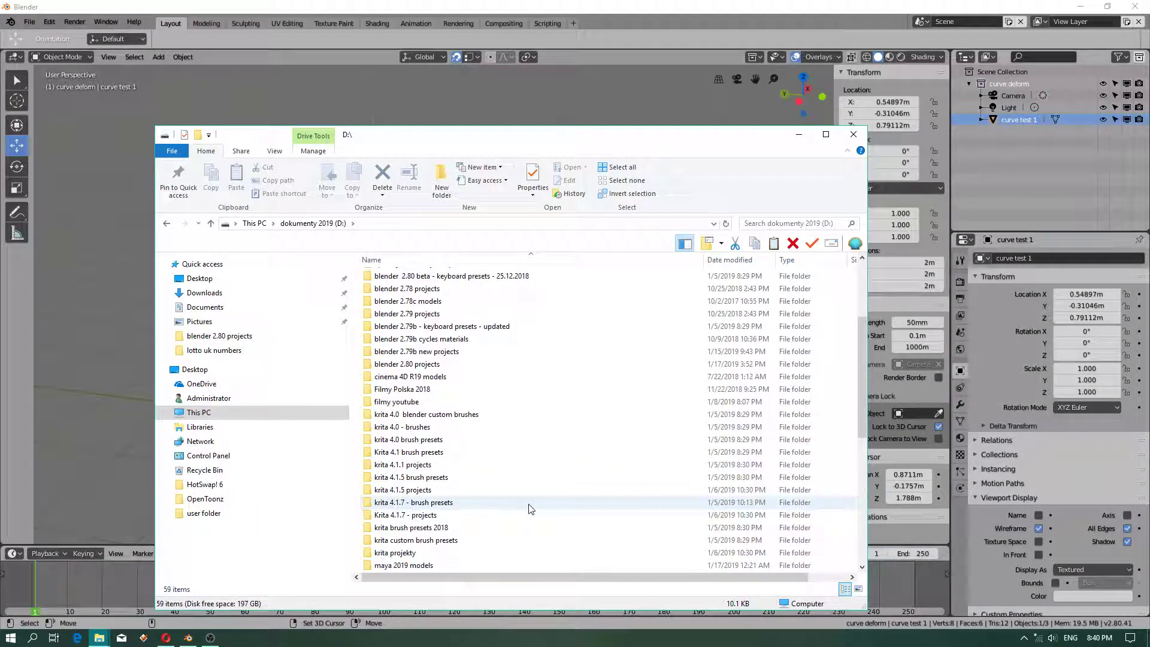
pyautogui.doubleClick(512, 279)
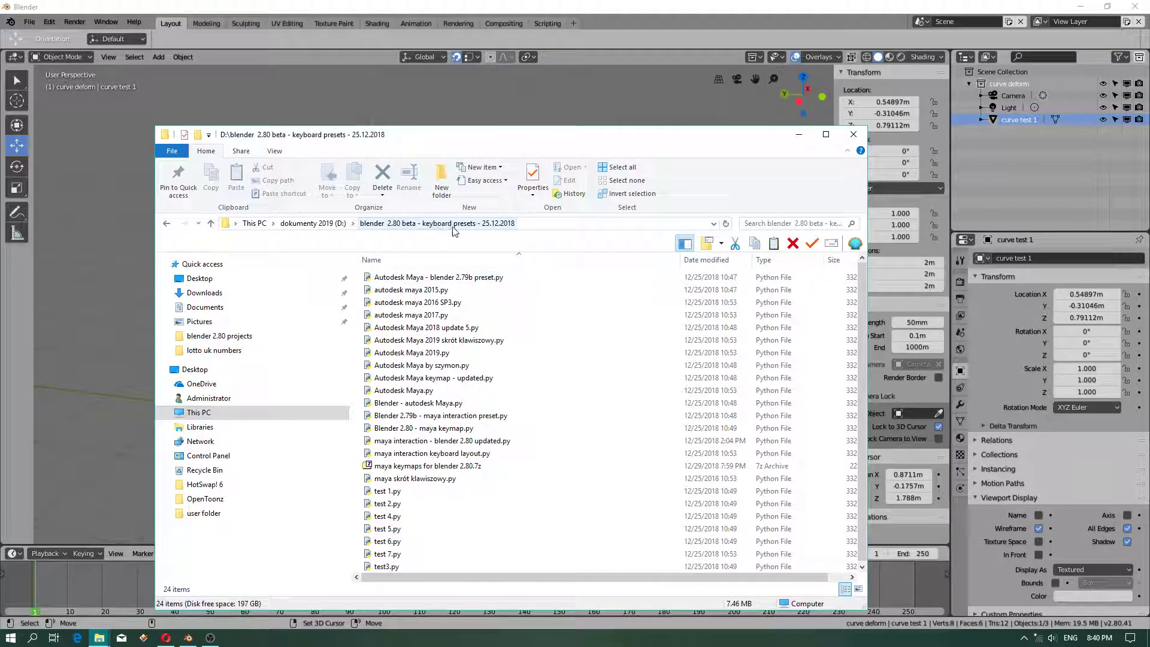
# - Copy all the keymap preset files in the keyboard presets folder
pyautogui.moveTo(361, 271); pyautogui.dragTo(475, 621)
pyautogui.rightClick(464, 542)
pyautogui.click(511, 540)
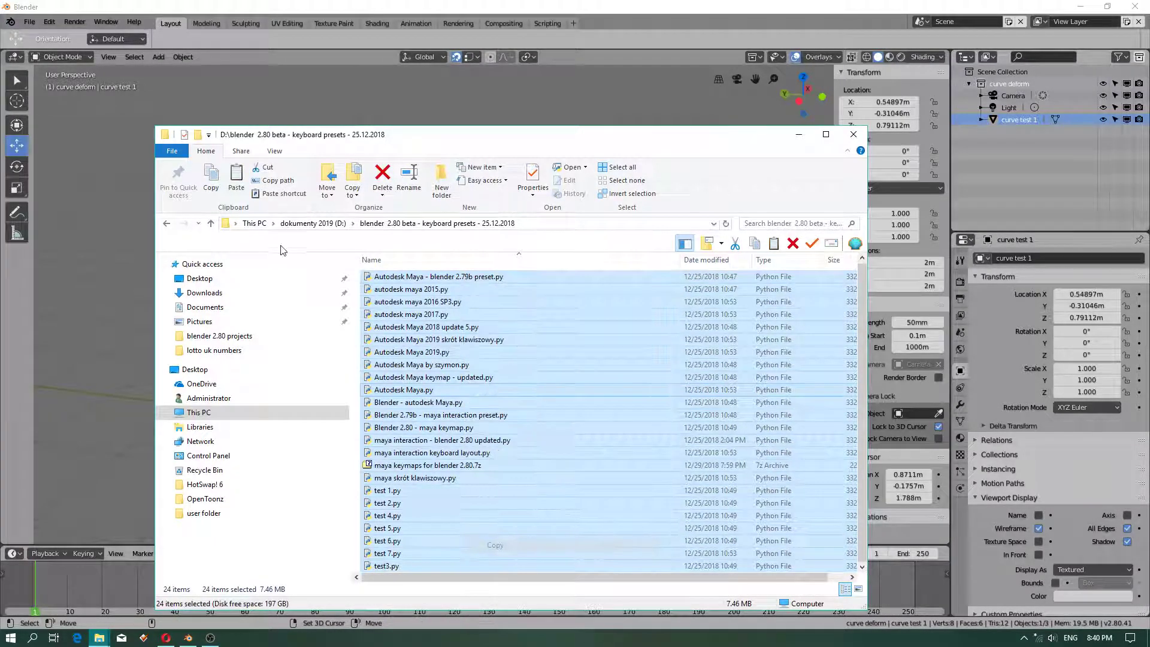
# - Go to "Blender 2.80 - 17.01.2019" within "aplikacje 2019 mój komputer" and open its build's 2.80\scripts\presets\keyconfig folder
pyautogui.click(302, 226)
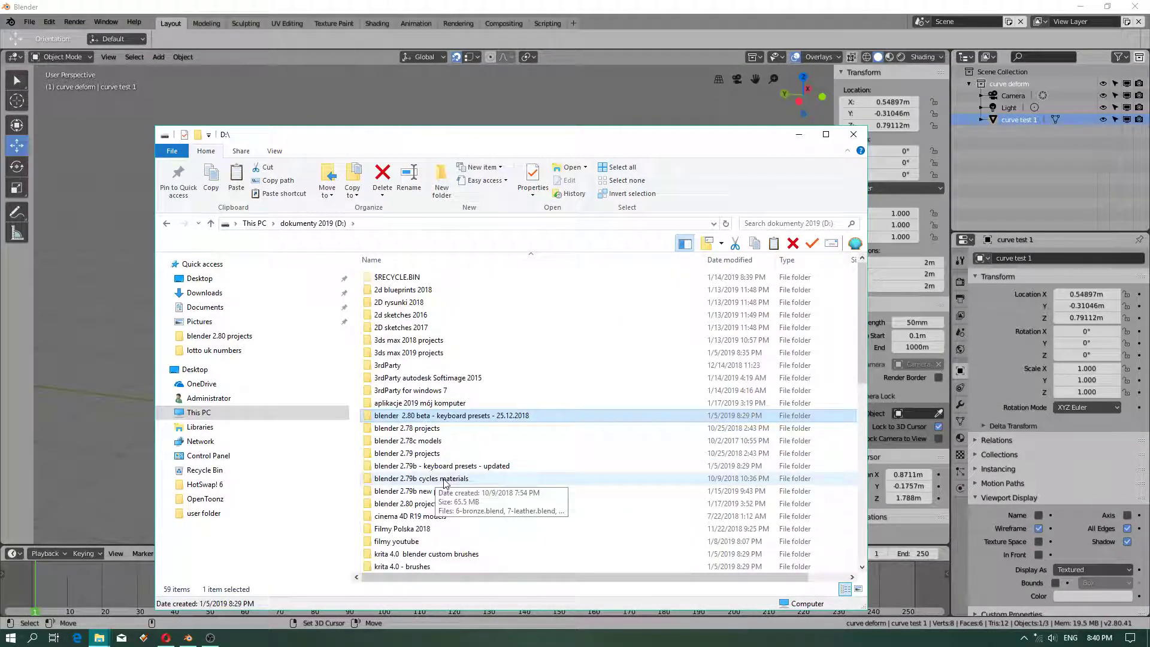
pyautogui.doubleClick(413, 402)
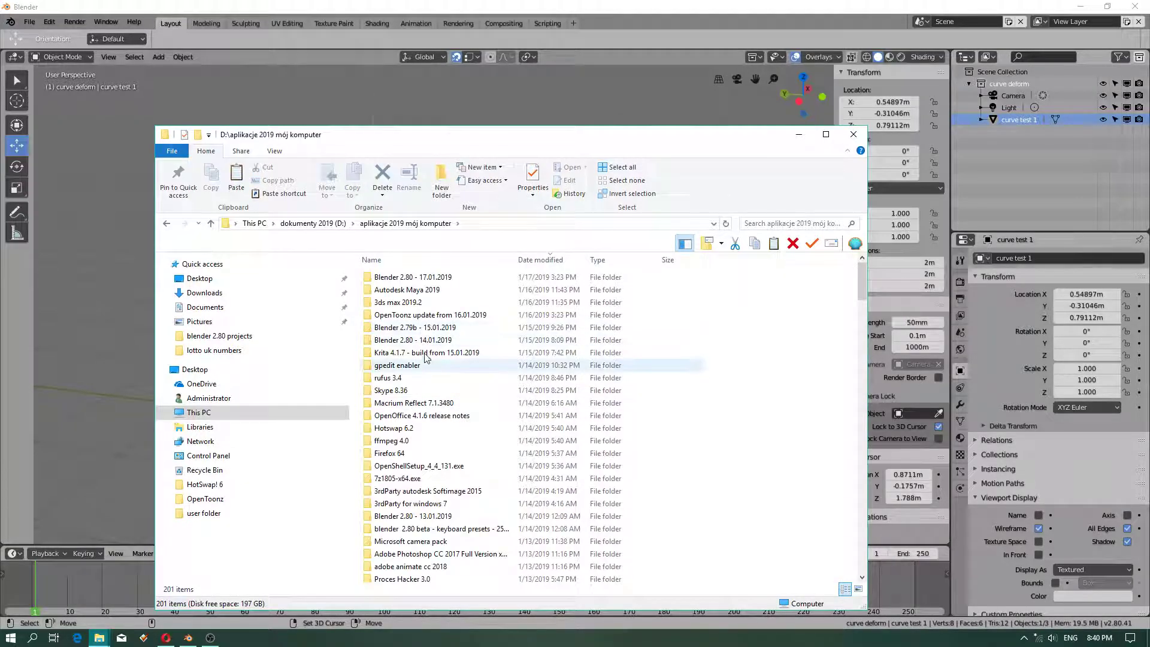
pyautogui.doubleClick(418, 282)
pyautogui.doubleClick(417, 282)
pyautogui.doubleClick(387, 281)
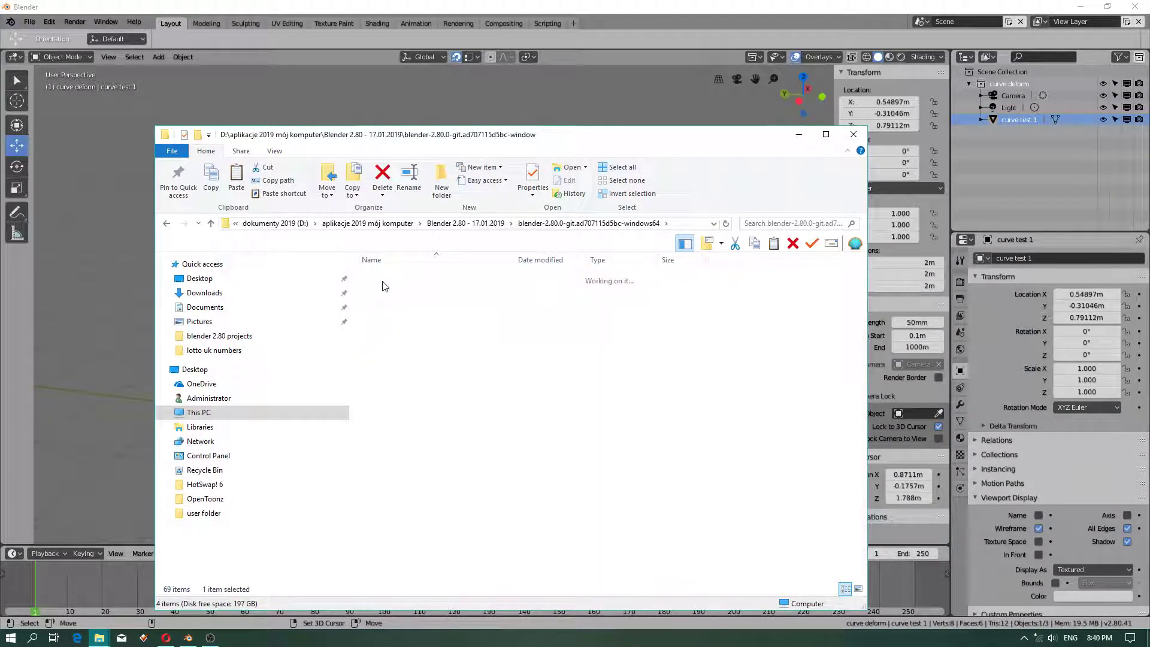
pyautogui.doubleClick(389, 315)
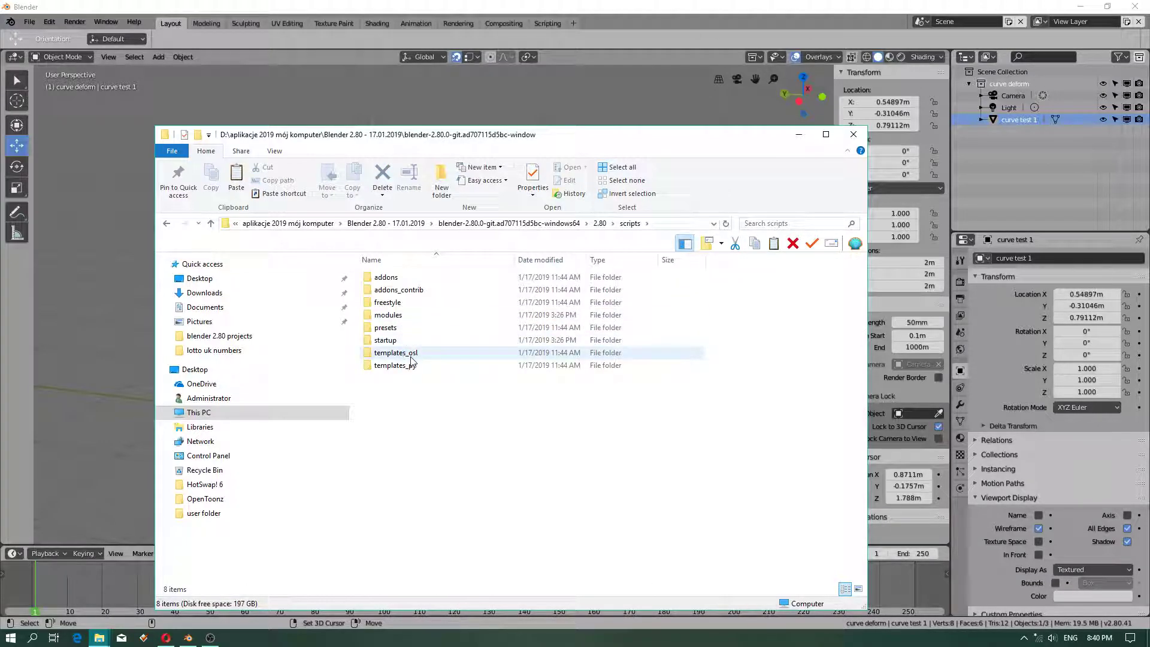
pyautogui.doubleClick(386, 327)
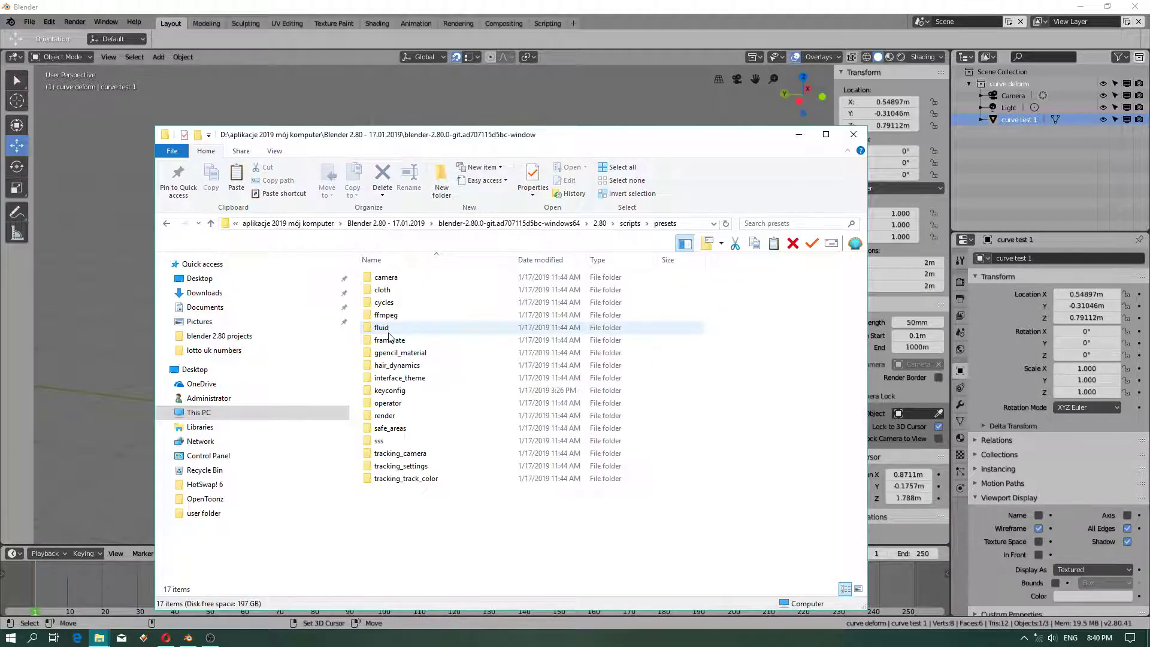
pyautogui.doubleClick(389, 391)
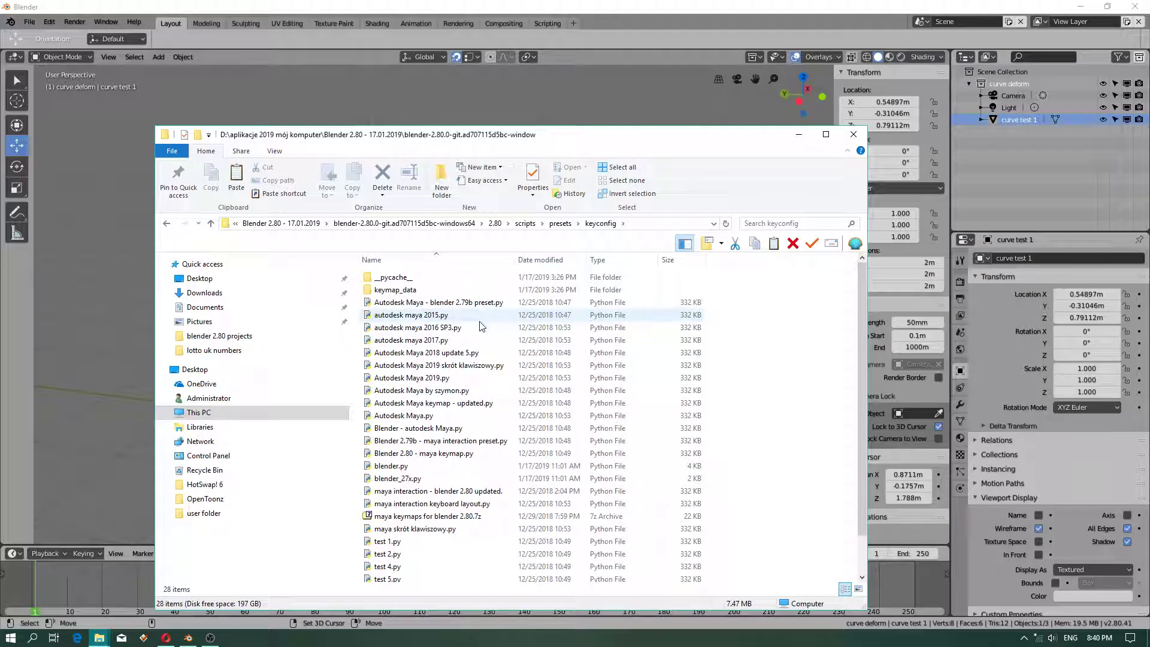
# - Look into the keymap_data folder, return to the "Blender 2.80 - 17.01.2019" folder, and minimize File Explorer
pyautogui.doubleClick(404, 293)
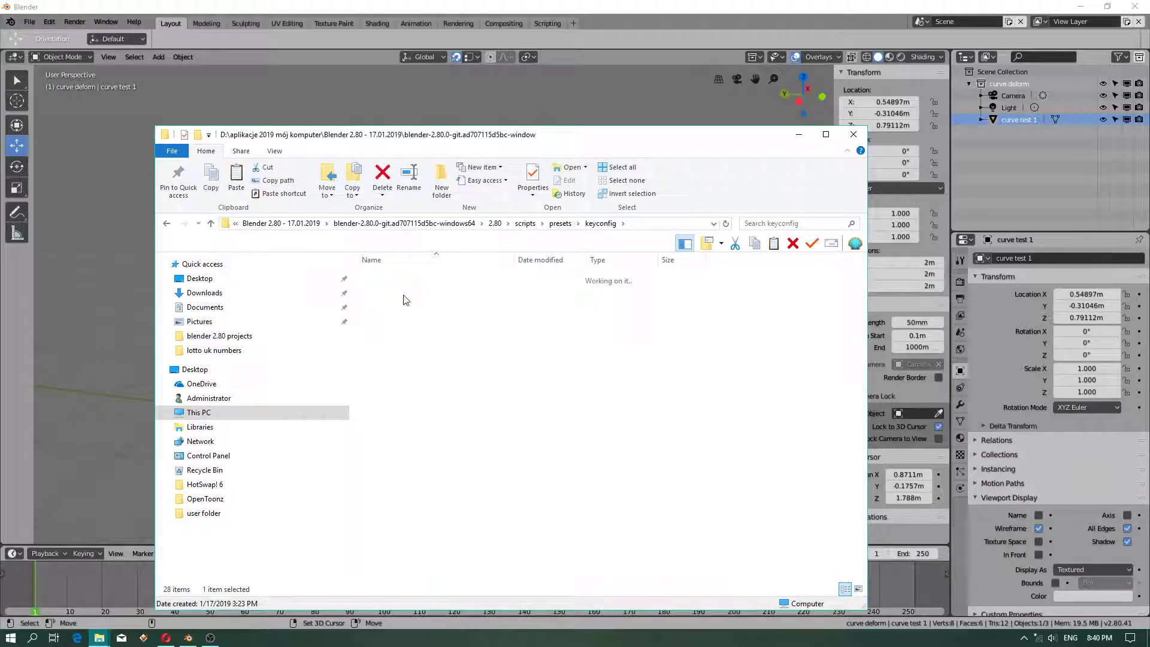
pyautogui.click(279, 223)
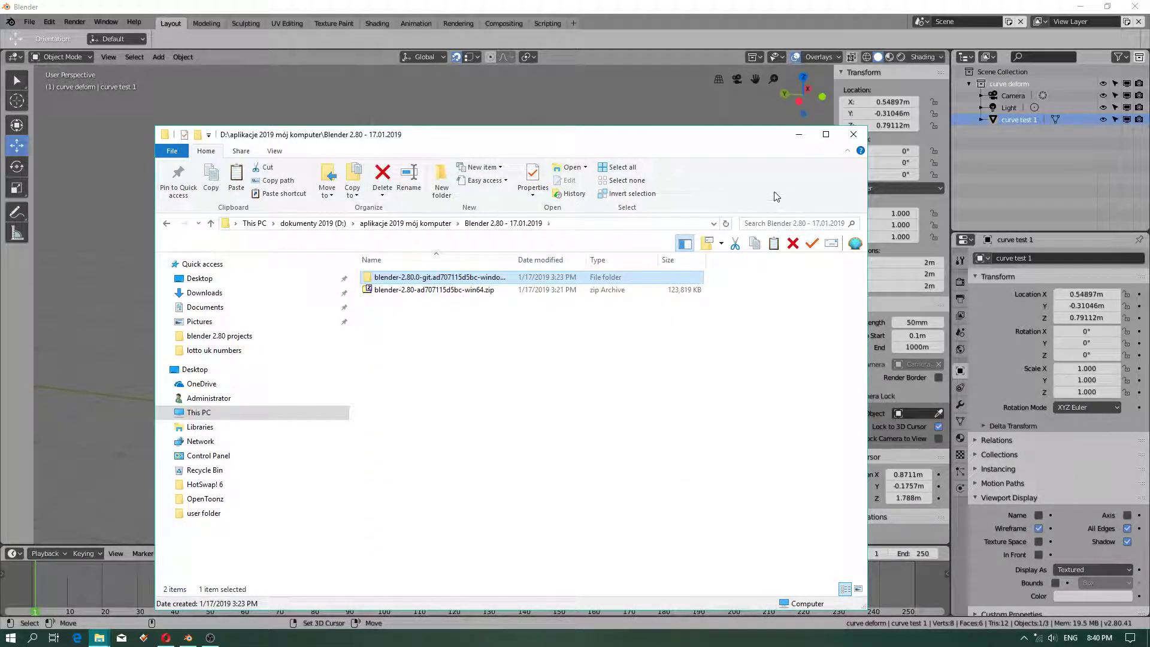
pyautogui.click(798, 135)
# - Set the keymap preset to "Autodesk Maya 2018 update 5" in the preferences and return to the 3D viewport
pyautogui.moveTo(477, 386); pyautogui.dragTo(501, 393, button='middle')
pyautogui.click(43, 22)
pyautogui.click(101, 164)
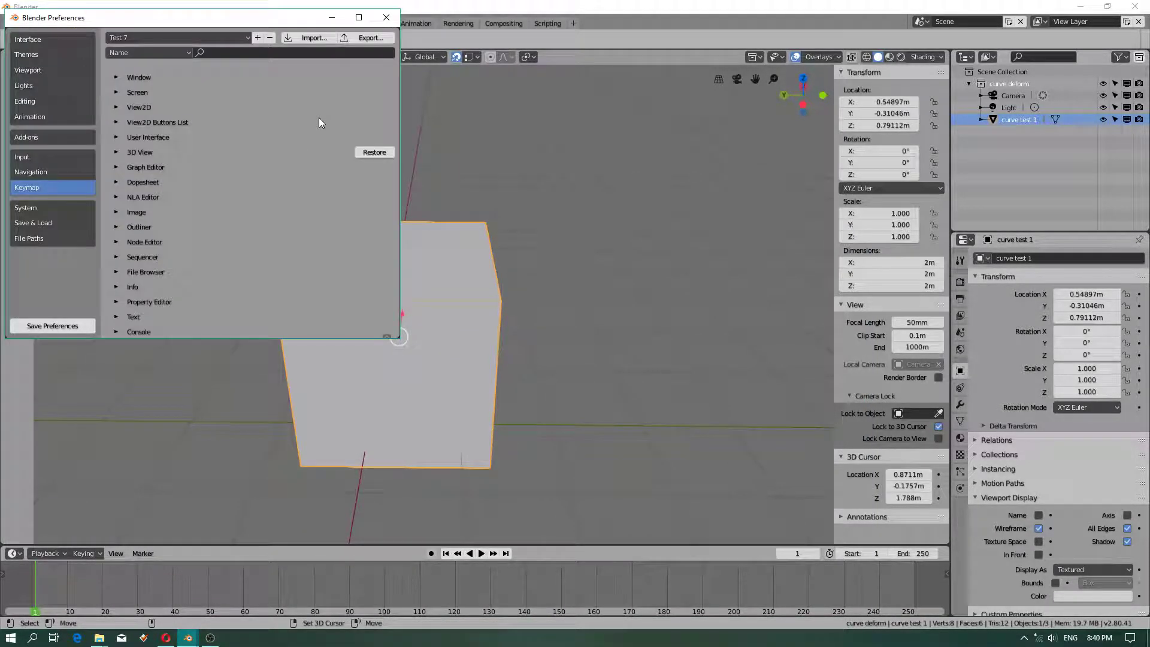
pyautogui.click(142, 37)
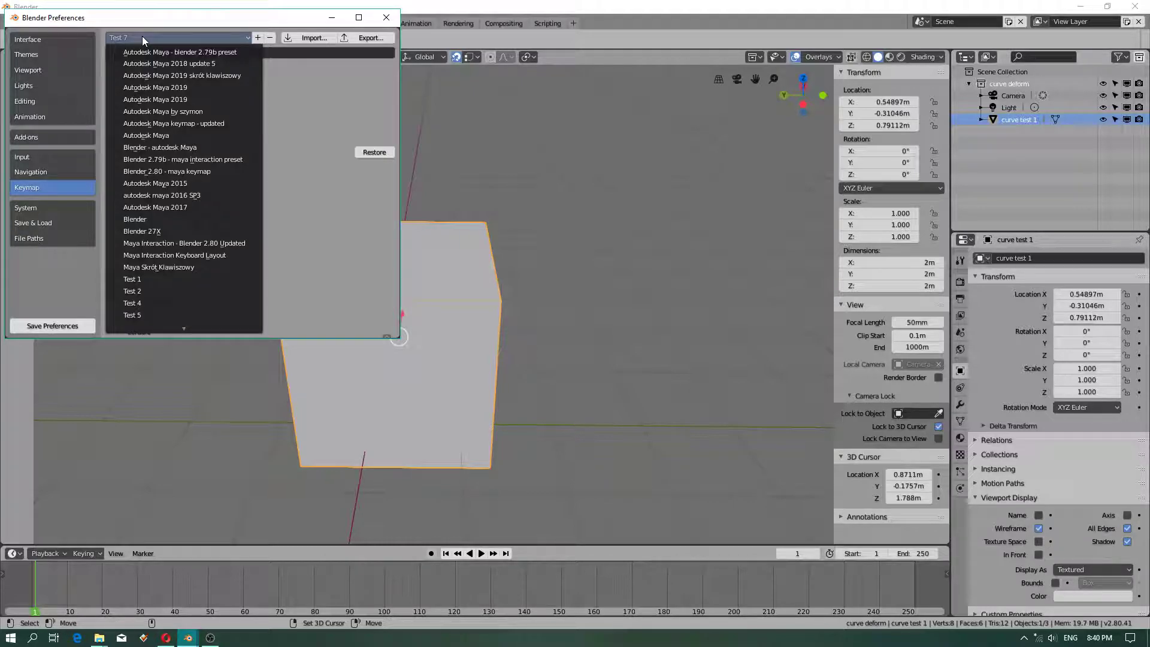
pyautogui.click(172, 63)
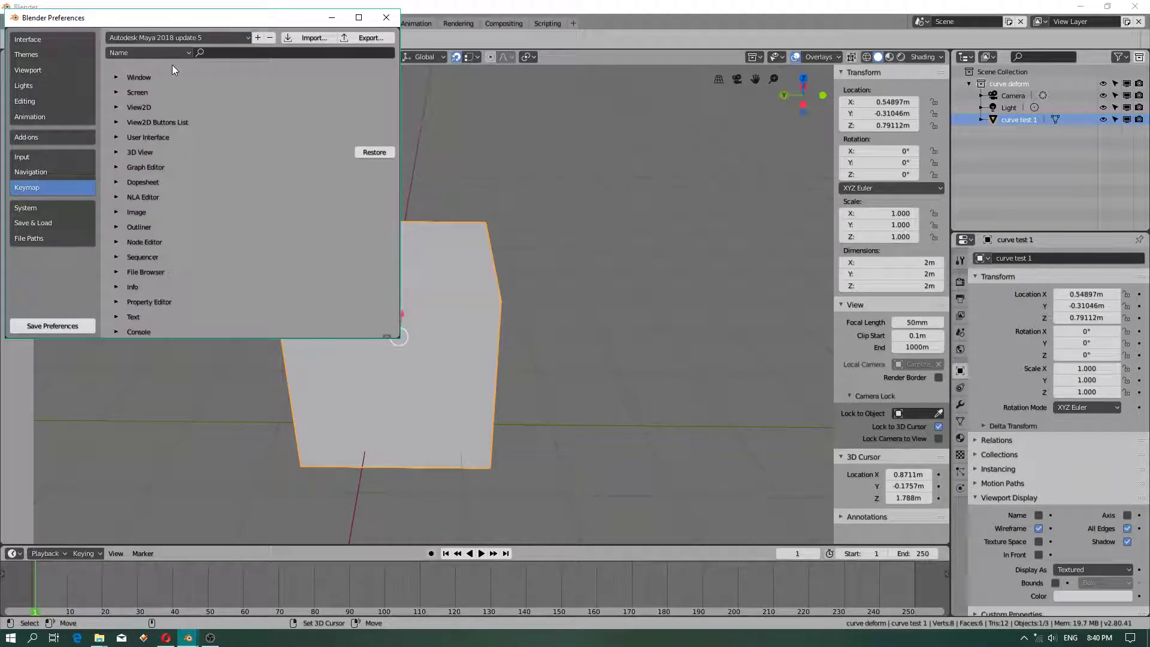
pyautogui.click(566, 297)
# - Duplicate the cube and place the copy about 5 m away, mostly along the negative Y axis
pyautogui.click(422, 345)
pyautogui.keyDown('alt'); pyautogui.moveTo(422, 345); pyautogui.dragTo(403, 420); pyautogui.keyUp('alt')
pyautogui.scroll(-4, 402, 416)
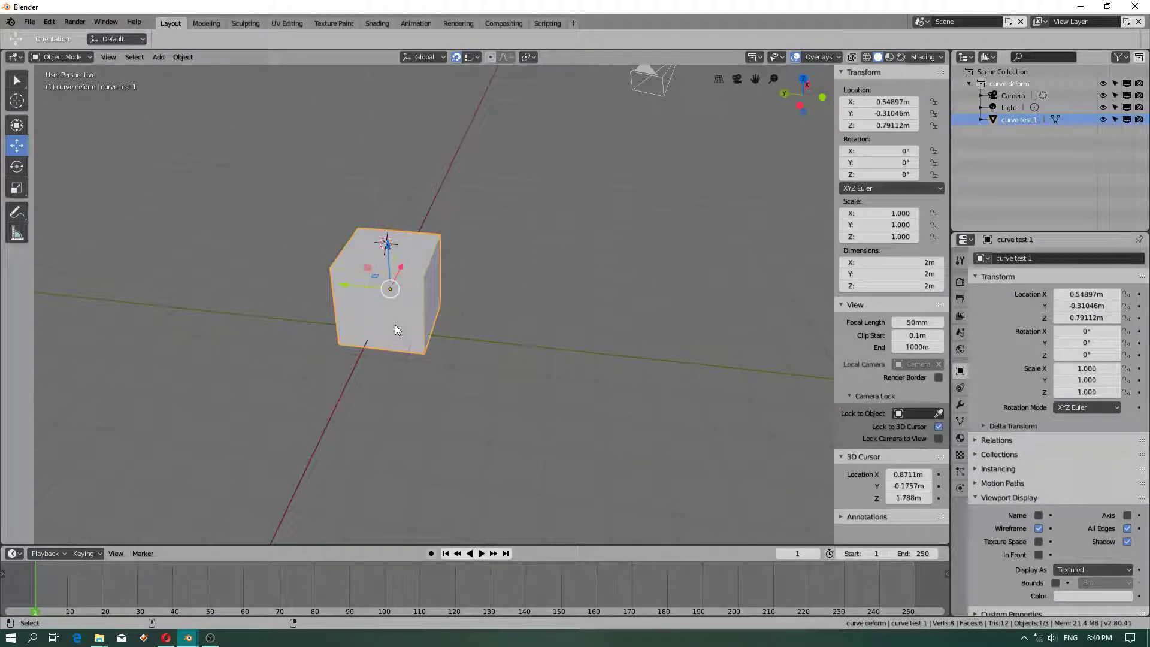
pyautogui.hotkey('shift', 'd')
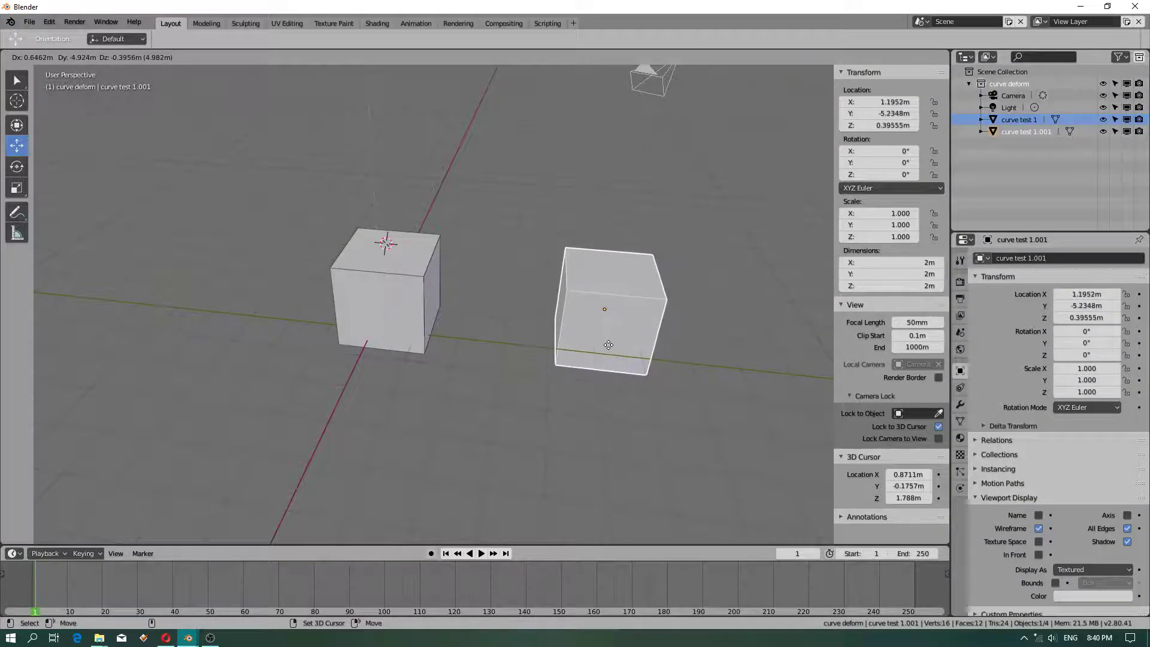
pyautogui.click(537, 350)
# - Toggle the original cube in and out of the selection several times, and finish with only the original cube selected
pyautogui.keyDown('shift'); pyautogui.click(386, 321); pyautogui.keyUp('shift')
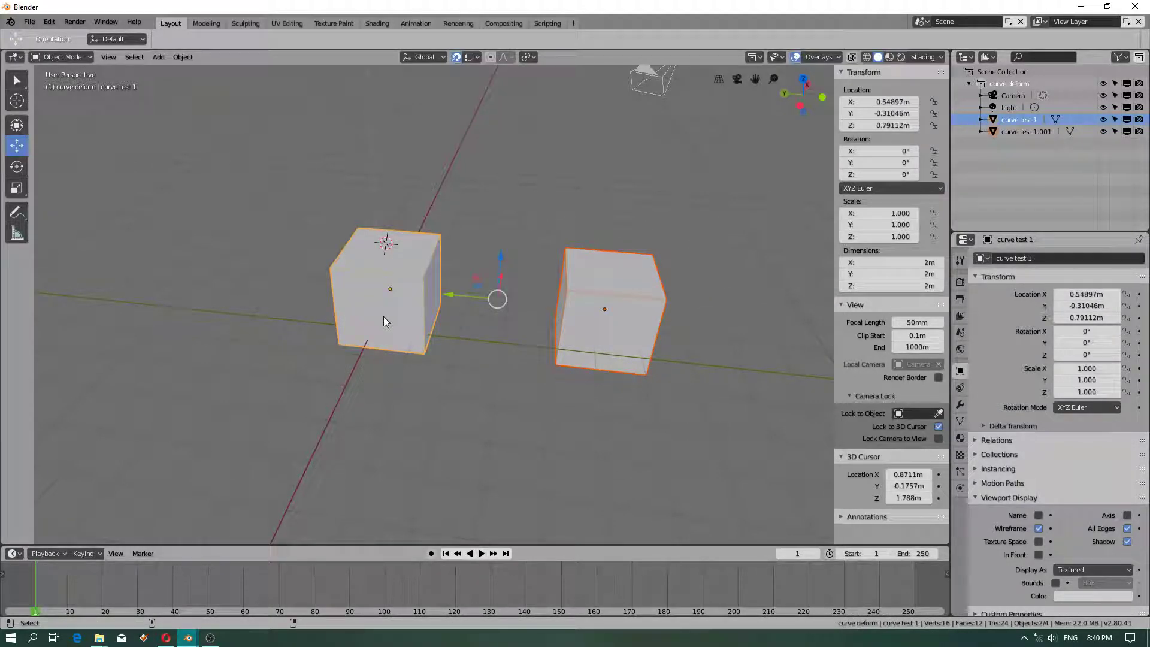
pyautogui.keyDown('shift'); pyautogui.click(387, 316); pyautogui.keyUp('shift')
pyautogui.keyDown('shift'); pyautogui.click(387, 317); pyautogui.keyUp('shift')
pyautogui.keyDown('shift'); pyautogui.click(387, 317); pyautogui.keyUp('shift')
pyautogui.keyDown('shift'); pyautogui.click(387, 316); pyautogui.keyUp('shift')
pyautogui.keyDown('shift'); pyautogui.click(387, 316); pyautogui.keyUp('shift')
pyautogui.keyDown('shift'); pyautogui.click(387, 317); pyautogui.keyUp('shift')
pyautogui.click(557, 326)
pyautogui.click(383, 293)
# - Place the 3D cursor on the original cube's side at about X -0.45, Y -1.15, Z 1.45 m
pyautogui.scroll(5, 359, 278)
pyautogui.scroll(-2, 360, 280)
pyautogui.moveTo(432, 444); pyautogui.dragTo(406, 322, button='middle')
pyautogui.scroll(-4, 431, 428)
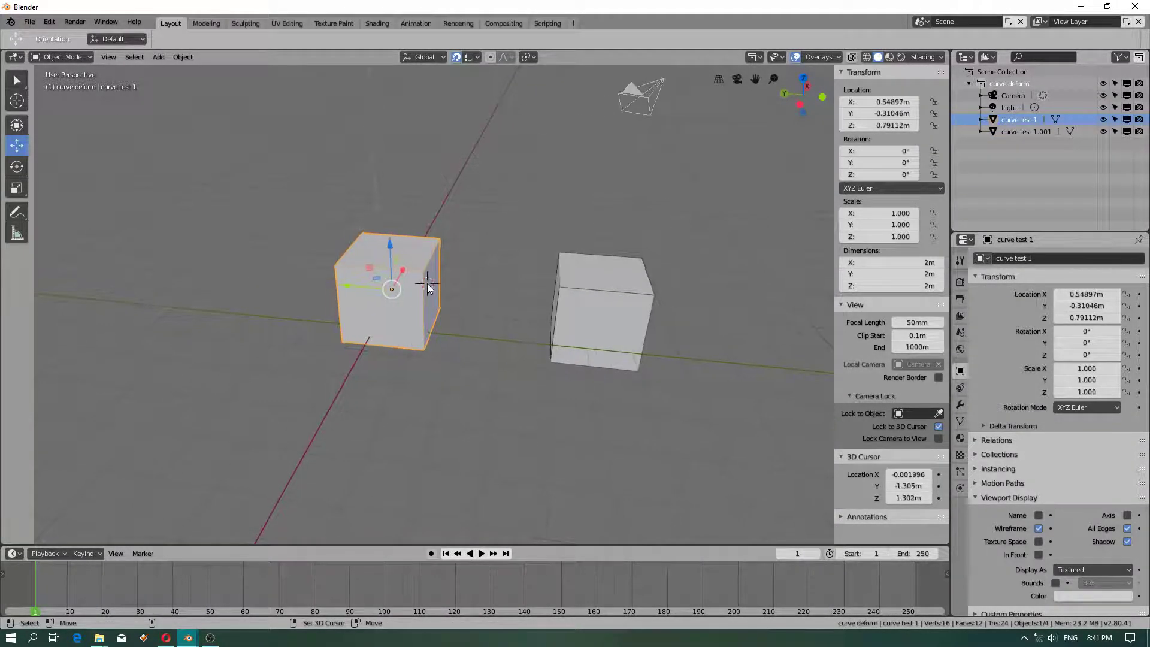
pyautogui.moveTo(426, 282); pyautogui.dragTo(419, 282, button='middle')
pyautogui.keyDown('shift'); pyautogui.rightClick(403, 288); pyautogui.keyUp('shift')
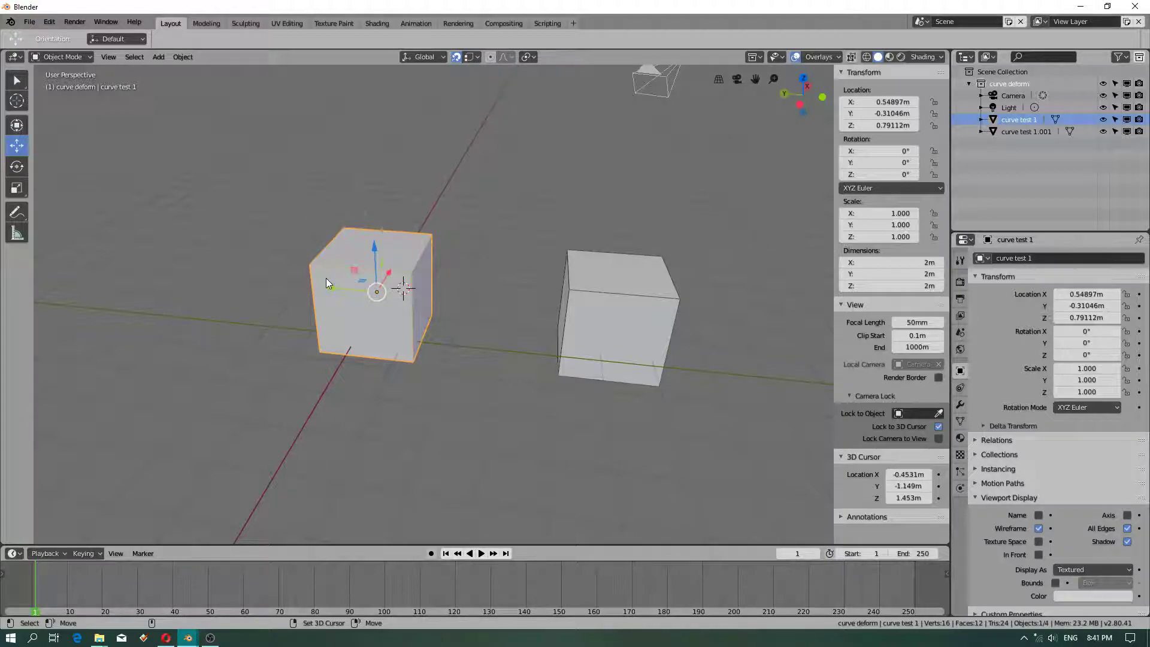
# - Deselect everything and place the 3D cursor near a top corner of the original cube, at about X 1.13, Y -1.11, Z 1.78 m
pyautogui.rightClick(326, 279)
pyautogui.hotkey('alt', 'a')
pyautogui.moveTo(350, 274); pyautogui.dragTo(407, 320, button='middle')
pyautogui.scroll(1, 372, 277)
pyautogui.rightClick(440, 256)
pyautogui.rightClick(421, 294)
pyautogui.rightClick(423, 256)
pyautogui.scroll(-2, 423, 256)
pyautogui.rightClick(403, 247)
pyautogui.rightClick(421, 233)
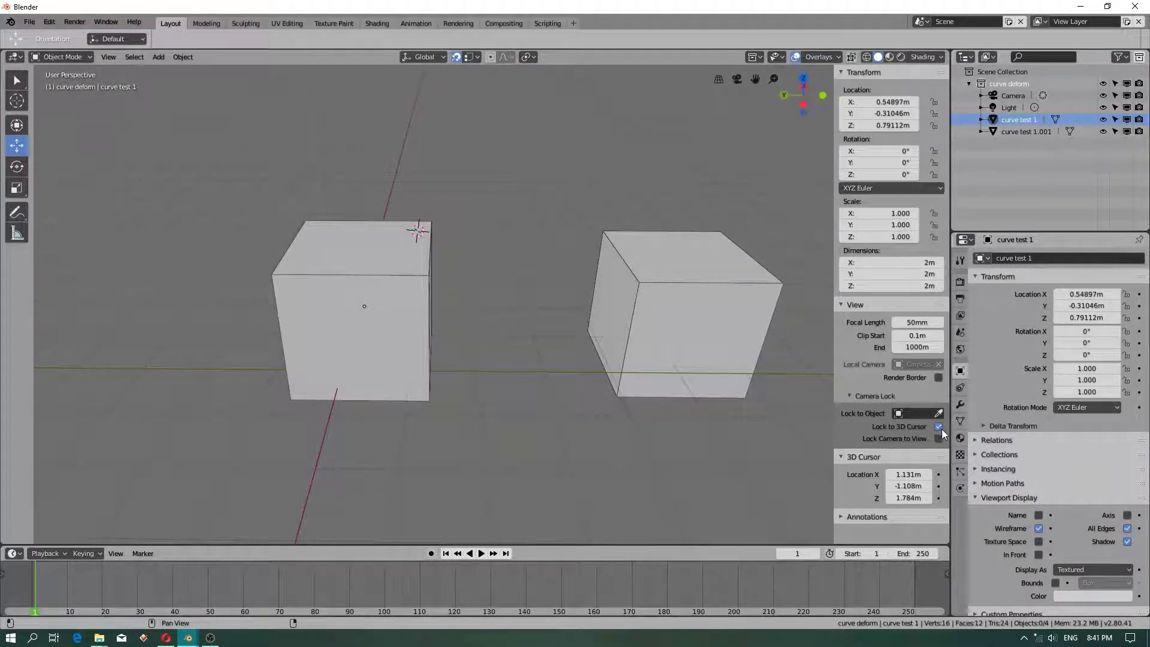
# - Hide and show the viewport sidebar repeatedly
pyautogui.press('n')
pyautogui.press('n')
pyautogui.press('n')
pyautogui.press('n')
pyautogui.press('n')
pyautogui.press('n')
pyautogui.press('n')
pyautogui.press('n')
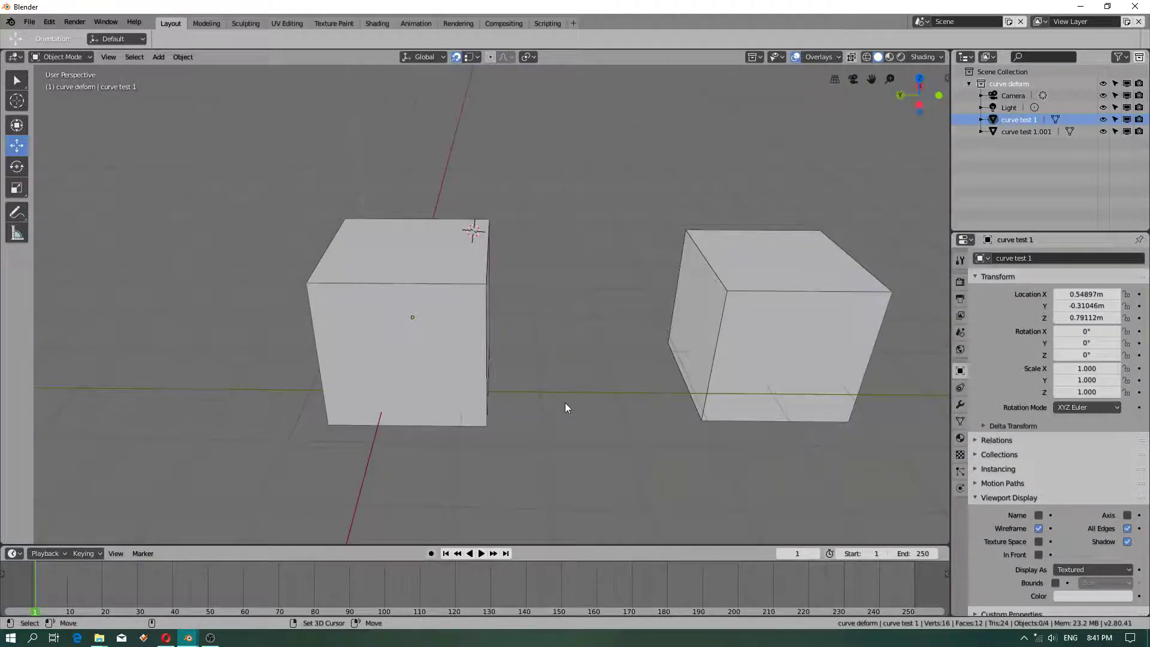
# - Select the original cube and switch its gizmo through the Rotate, Scale and combined Transform tools
pyautogui.click(395, 295)
pyautogui.scroll(3, 336, 340)
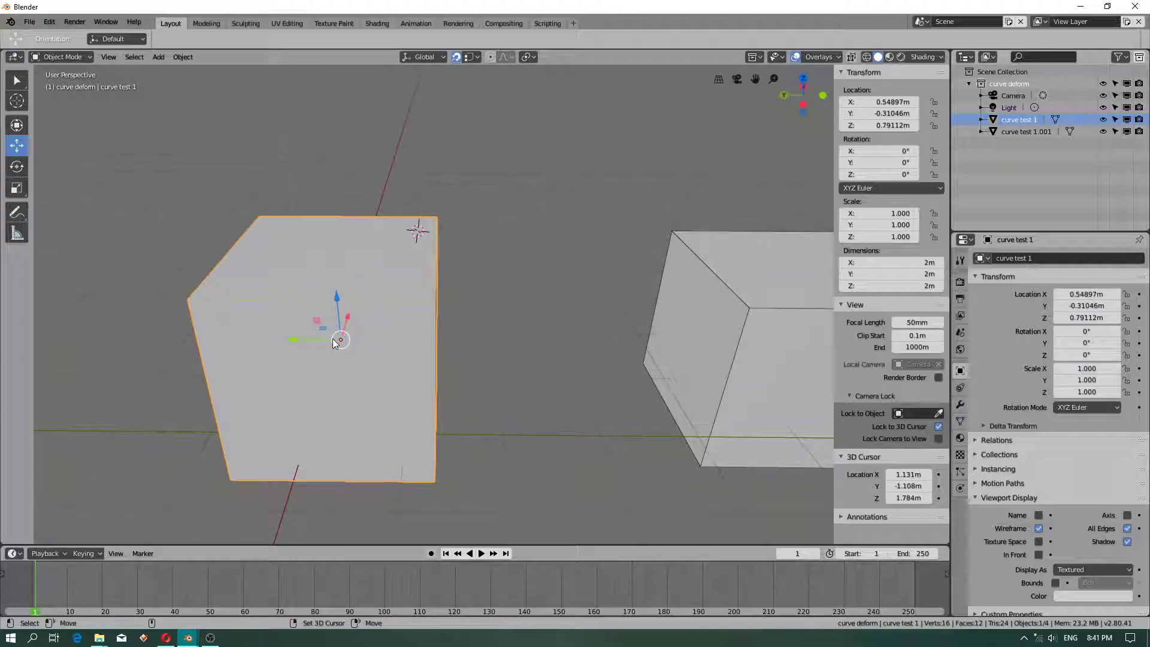
pyautogui.hotkey('shift', 'space')
pyautogui.press('r')
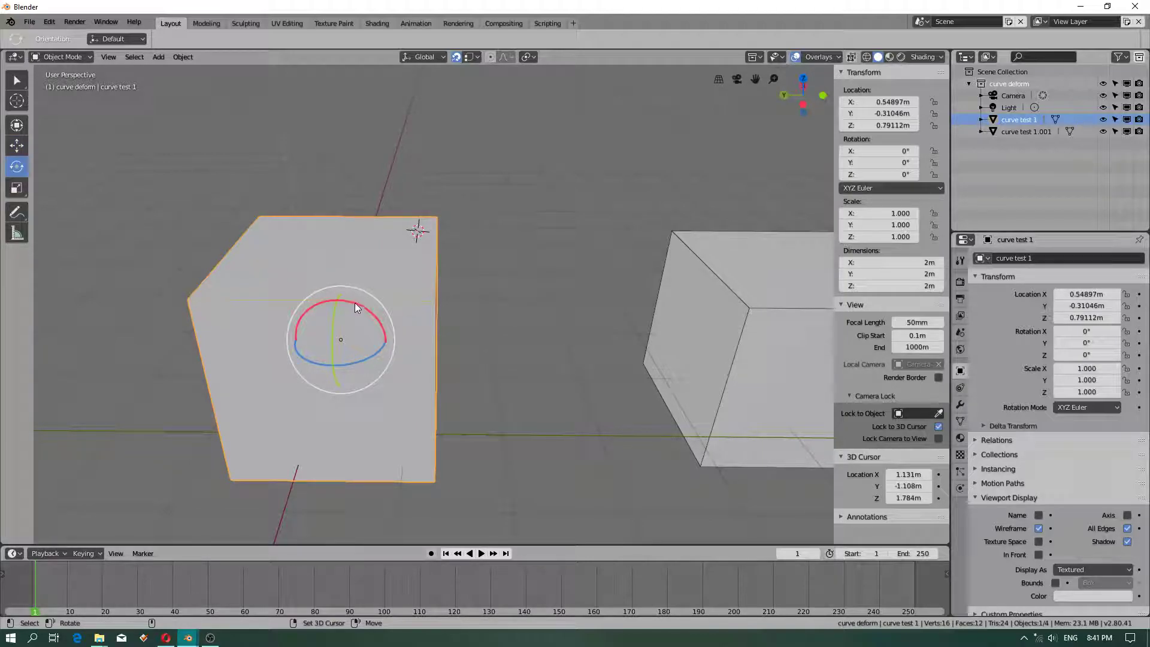
pyautogui.press('s')
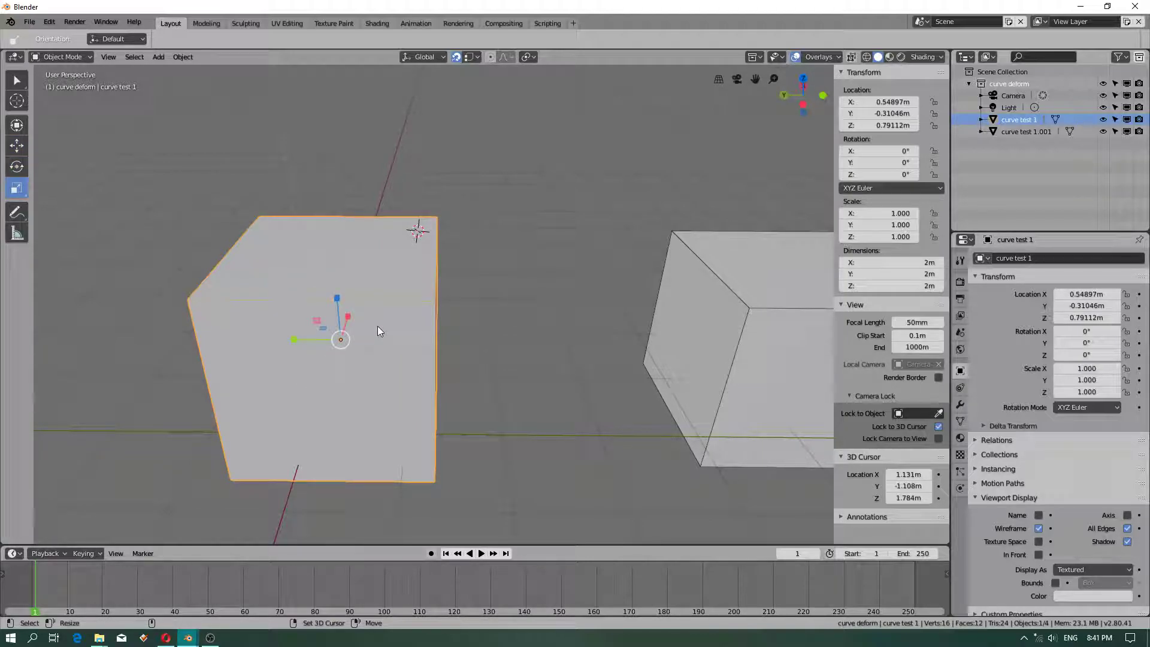
pyautogui.scroll(1, 376, 325)
pyautogui.scroll(-1, 375, 325)
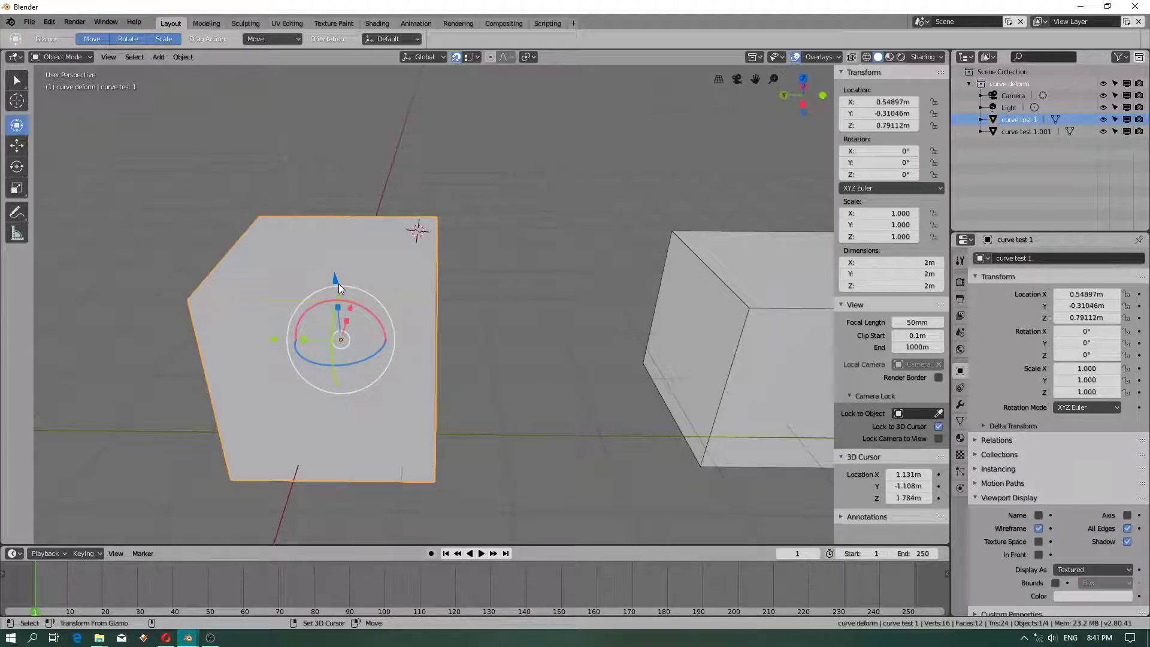
# - Activate the Move tool and shift the original cube in the YZ plane to about Y -0.46, Z 1.29 m
pyautogui.hotkey('shift', 'space')
pyautogui.press('g')
pyautogui.scroll(-3, 358, 321)
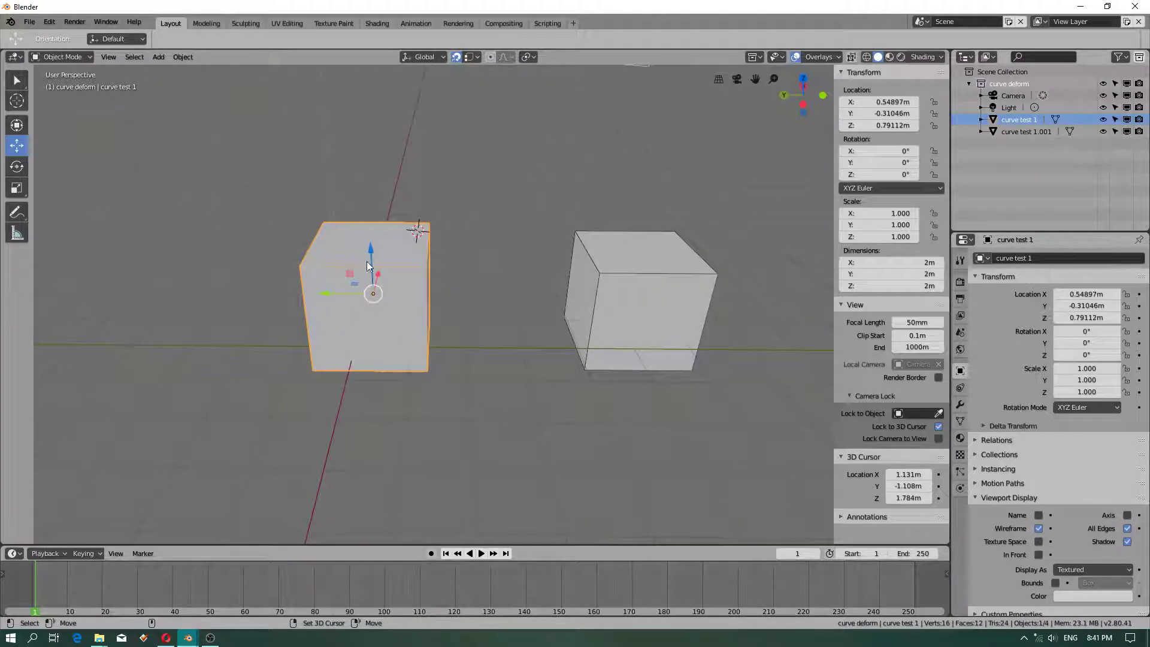
pyautogui.moveTo(399, 318); pyautogui.dragTo(317, 347, button='middle')
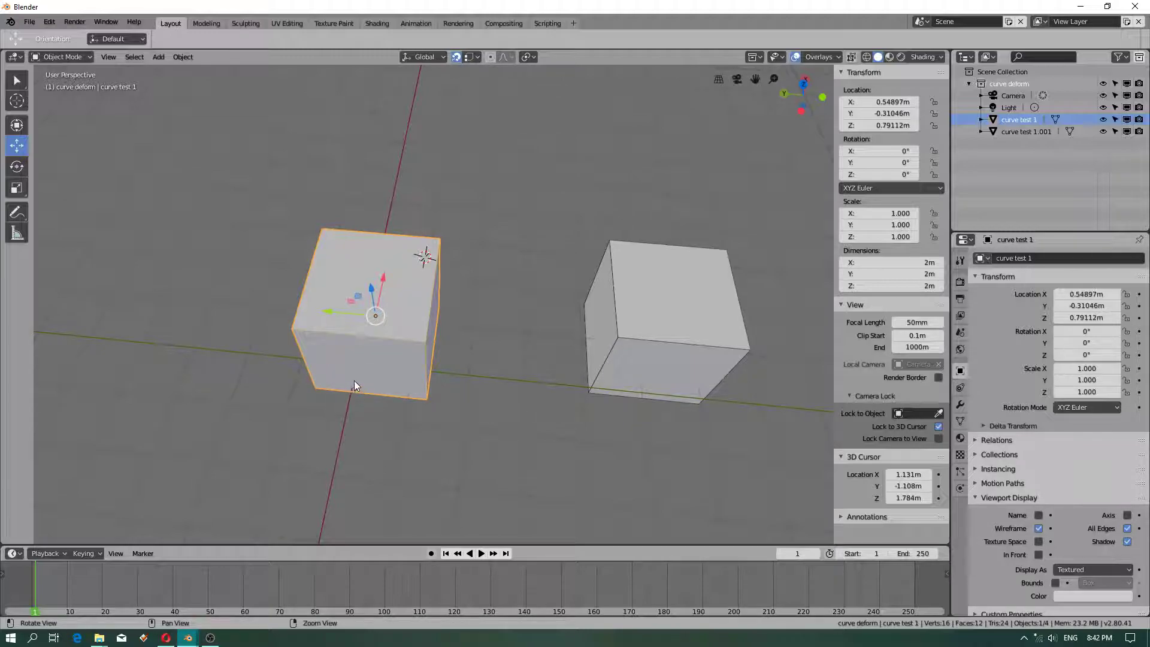
pyautogui.moveTo(354, 381); pyautogui.dragTo(299, 296, button='middle')
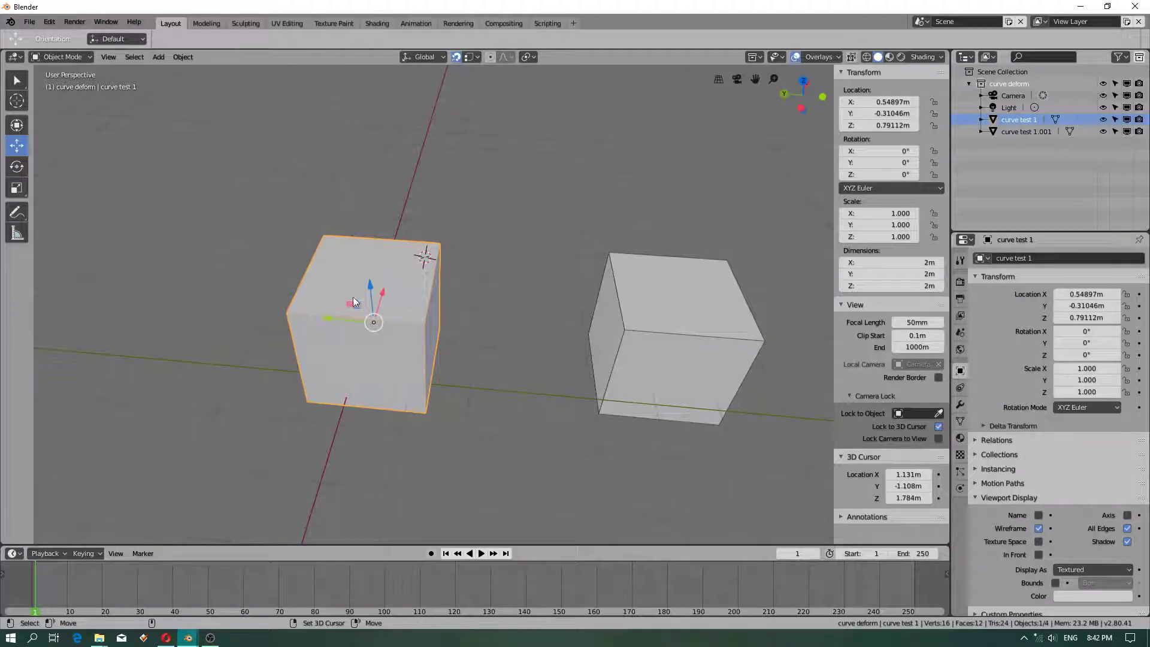
pyautogui.moveTo(349, 304); pyautogui.dragTo(359, 280)
pyautogui.keyDown('alt'); pyautogui.moveTo(275, 383); pyautogui.dragTo(267, 400); pyautogui.keyUp('alt')
pyautogui.moveTo(268, 400); pyautogui.dragTo(293, 362, button='middle')
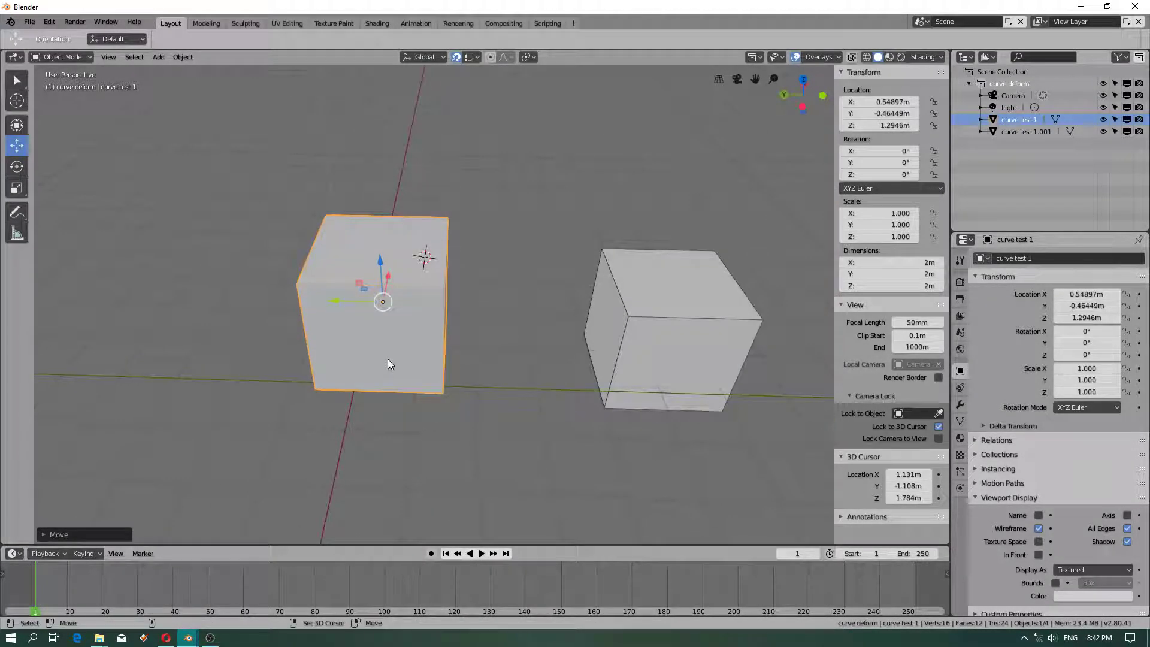
# - Enter Edit Mode on the original cube and add two vertical loop cuts at about local Y 0.24 and 0.02 m
pyautogui.keyDown('ctrl'); pyautogui.moveTo(362, 346); pyautogui.dragTo(418, 322, button='middle'); pyautogui.keyUp('ctrl')
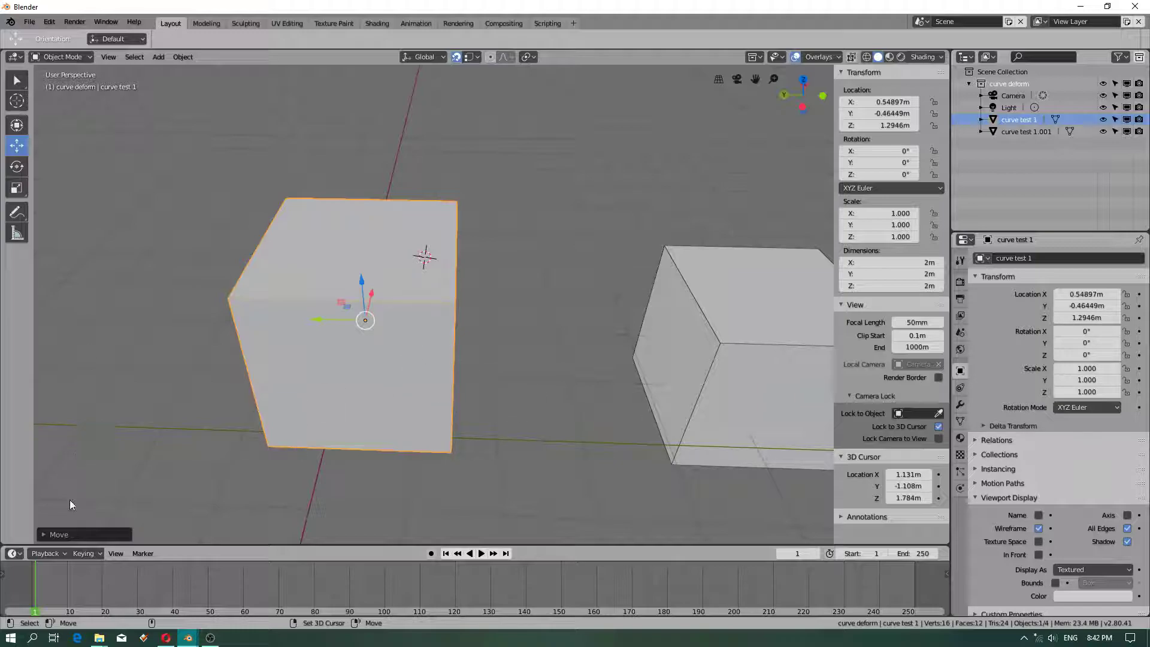
pyautogui.click(72, 57)
pyautogui.click(60, 83)
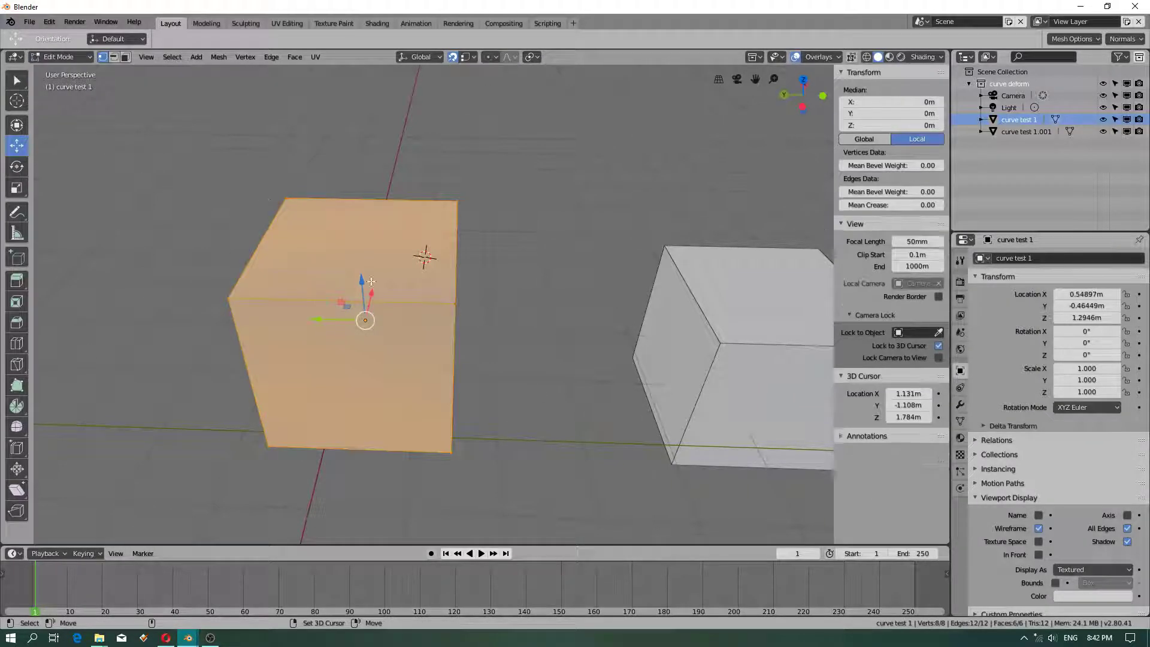
pyautogui.hotkey('ctrl', 'r')
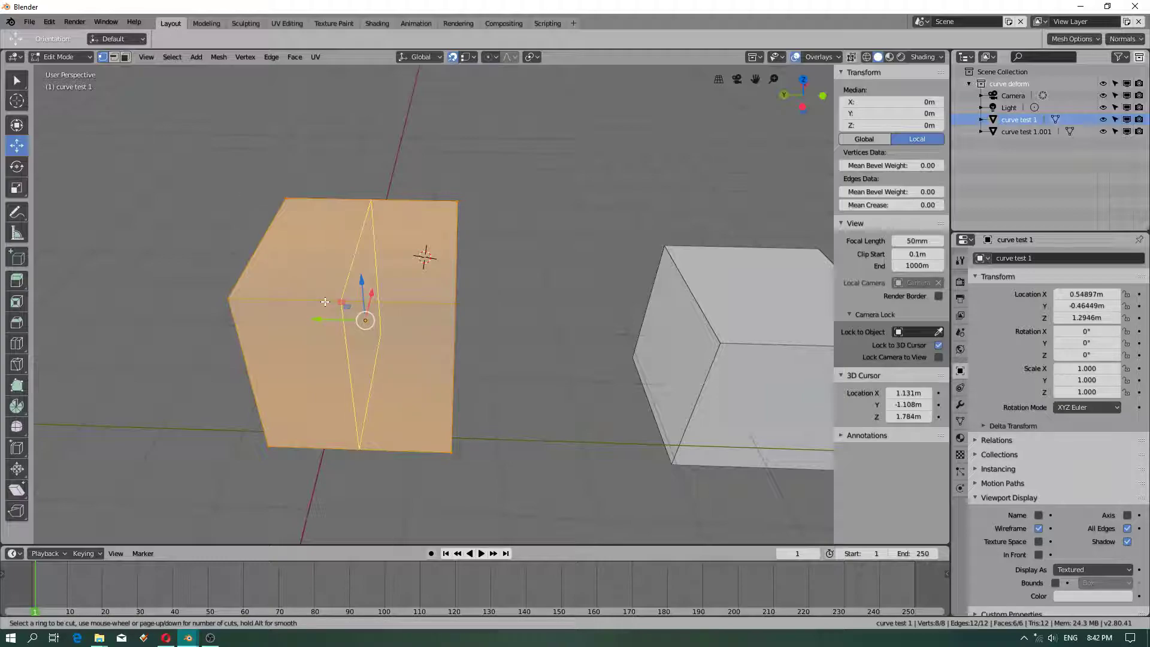
pyautogui.click(323, 301)
pyautogui.click(322, 299)
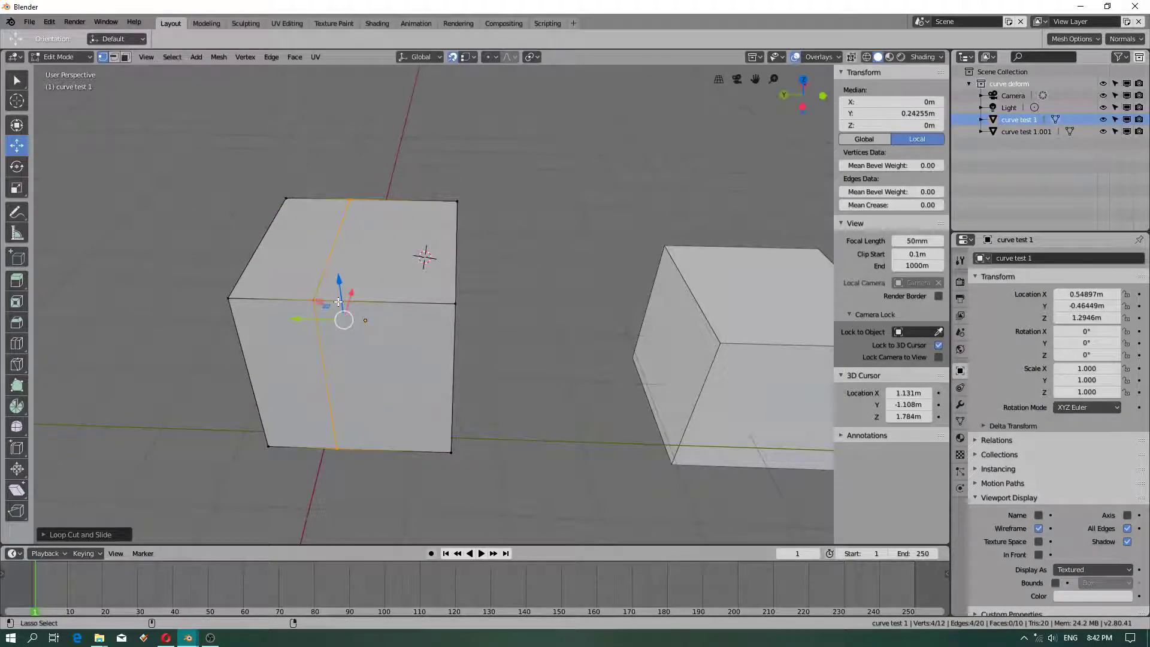
pyautogui.hotkey('ctrl', 'r')
pyautogui.click(336, 302)
pyautogui.click(309, 301)
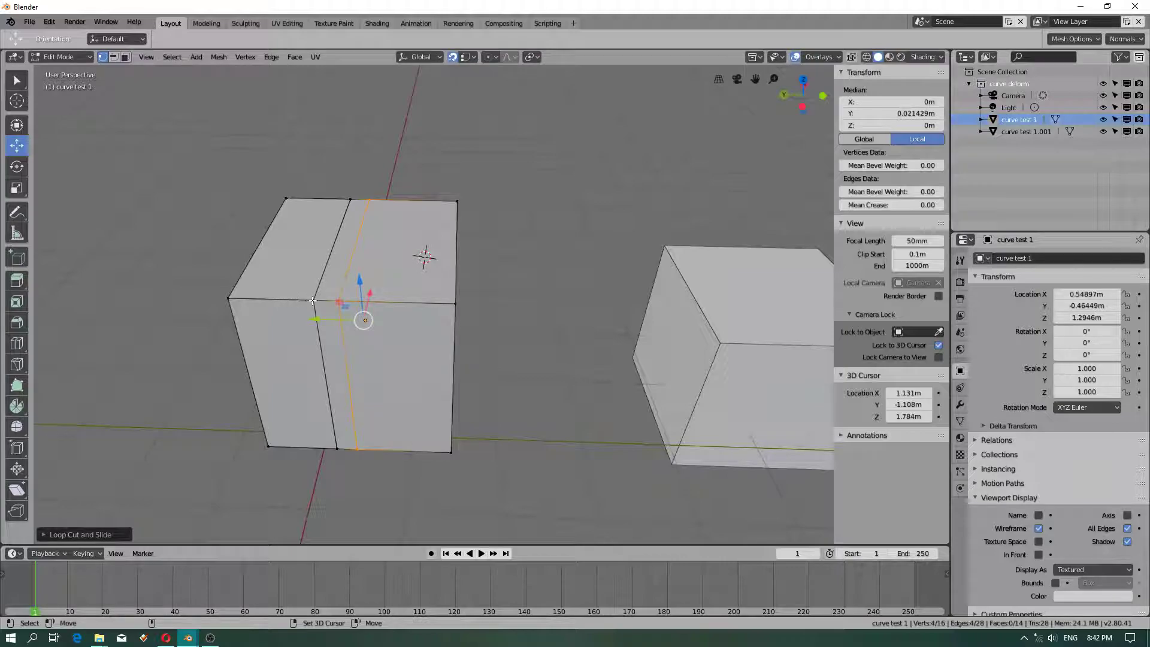
# - Switch to edge selection and add two horizontal loop cuts around the cube, at mid-height and at local Z 0.5 m
pyautogui.click(117, 59)
pyautogui.keyDown('alt'); pyautogui.click(321, 375); pyautogui.keyUp('alt')
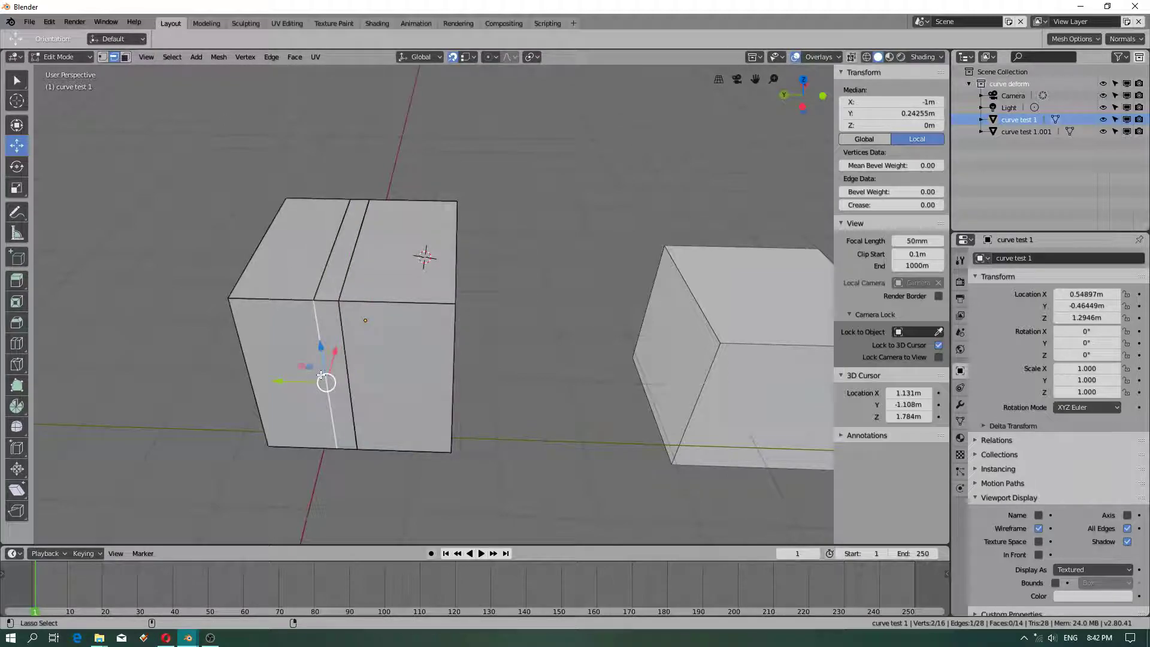
pyautogui.hotkey('ctrl', 'r')
pyautogui.click(324, 374)
pyautogui.click(324, 373)
pyautogui.click(328, 370)
pyautogui.hotkey('ctrl', 'r')
pyautogui.click(328, 370)
pyautogui.click(327, 371)
# - Select individual horizontal and vertical edges on the cube's front face one at a time, clearing the selection between picks
pyautogui.click(307, 345)
pyautogui.hotkey('alt', 'a')
pyautogui.click(307, 345)
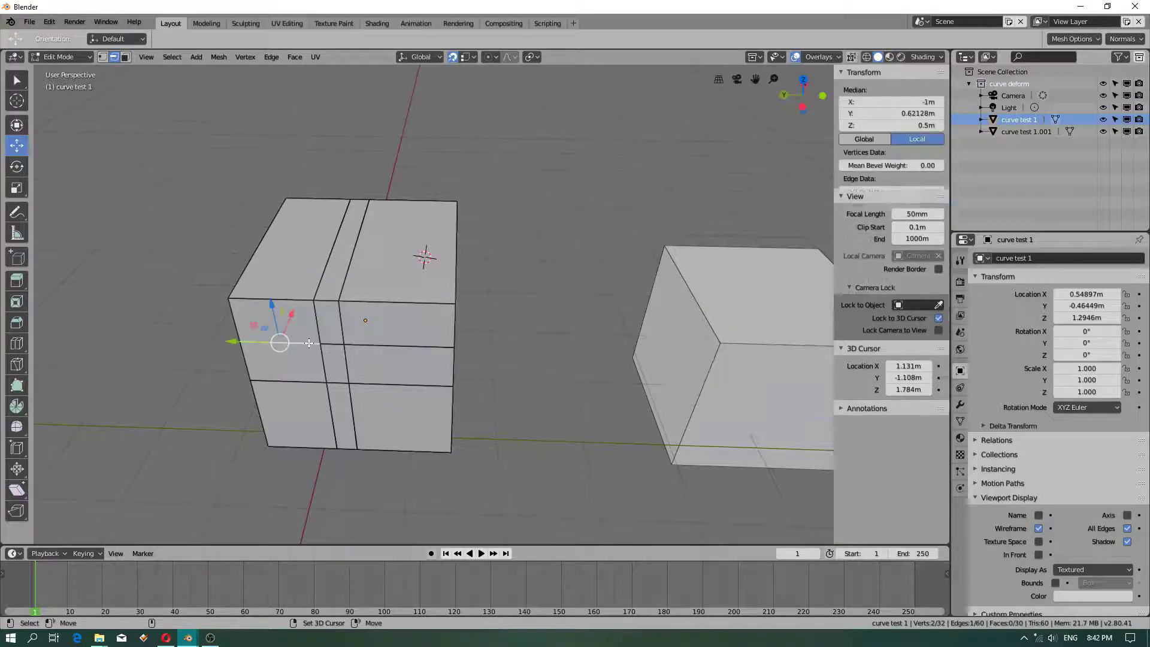
pyautogui.hotkey('alt', 'a')
pyautogui.click(285, 342)
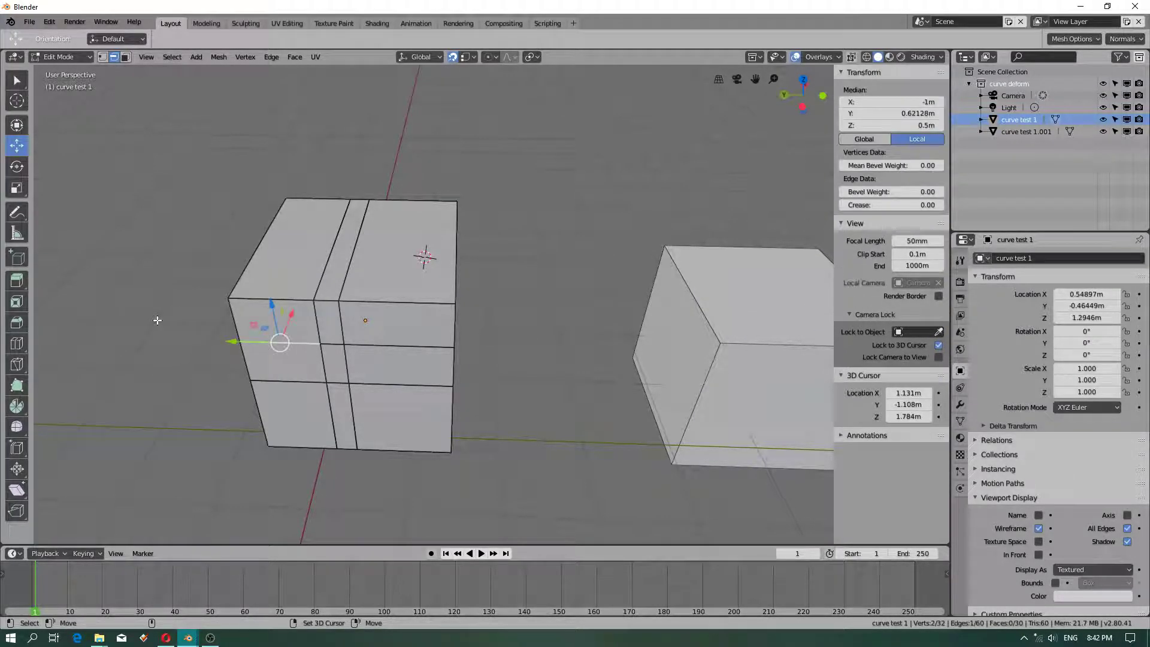
pyautogui.scroll(3, 134, 341)
pyautogui.scroll(-5, 133, 352)
pyautogui.hotkey('alt', 'a')
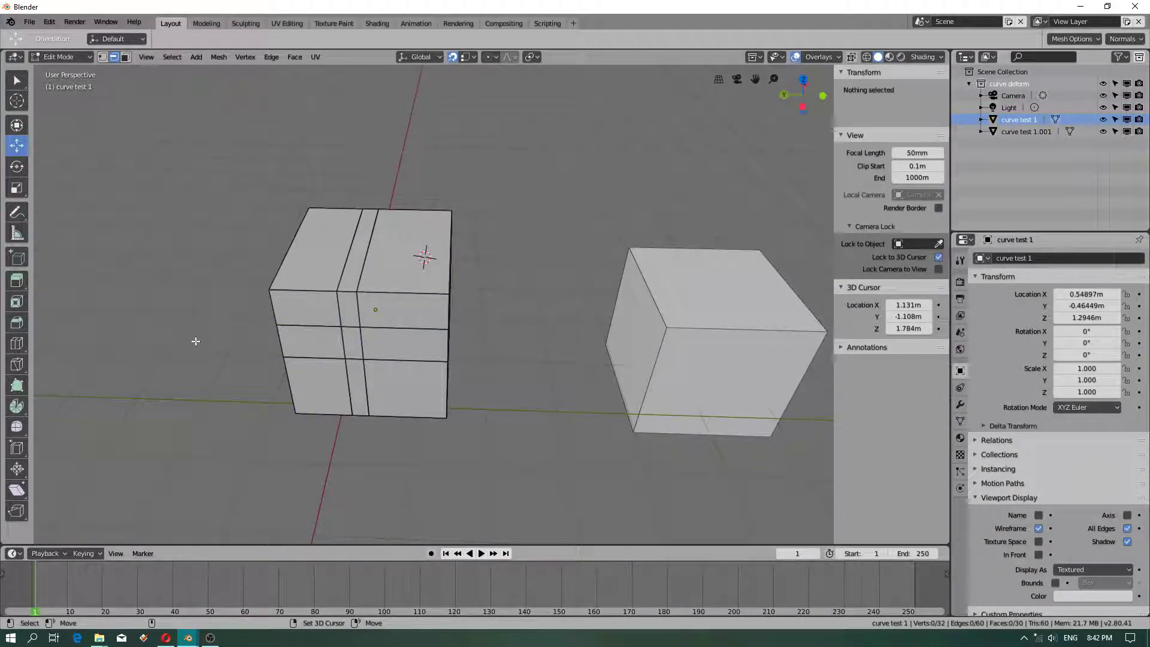
pyautogui.click(280, 329)
pyautogui.hotkey('alt', 'a')
pyautogui.click(325, 300)
pyautogui.hotkey('alt', 'a')
pyautogui.click(346, 249)
pyautogui.click(321, 298)
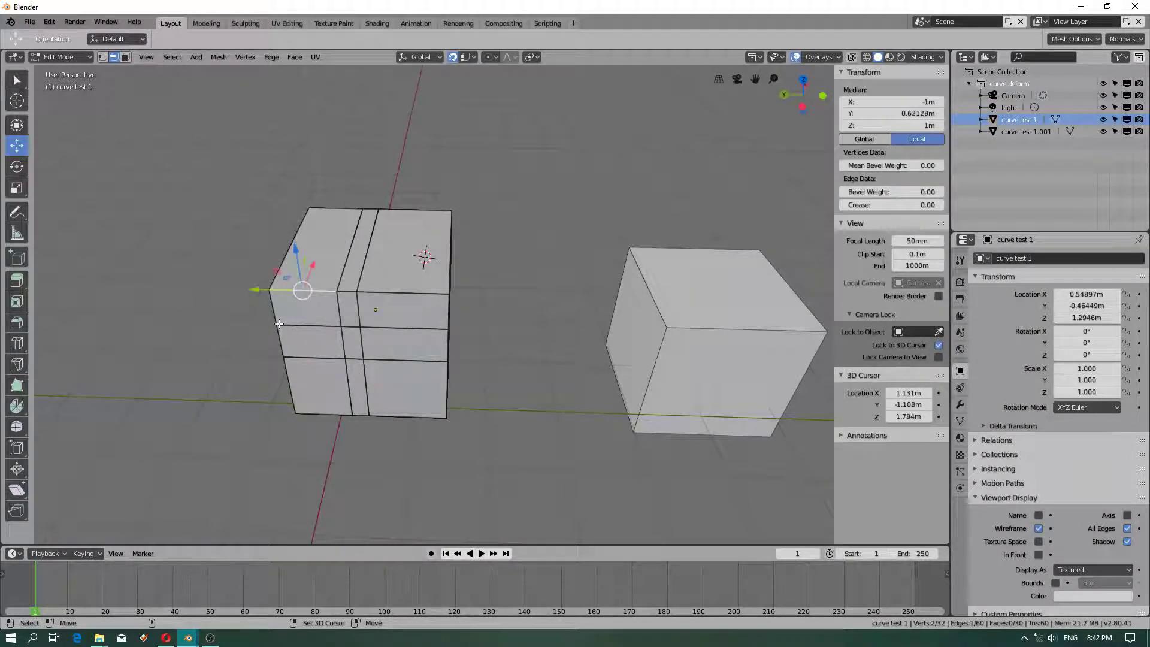
pyautogui.hotkey('alt', 'a')
pyautogui.scroll(2, 286, 306)
pyautogui.click(272, 351)
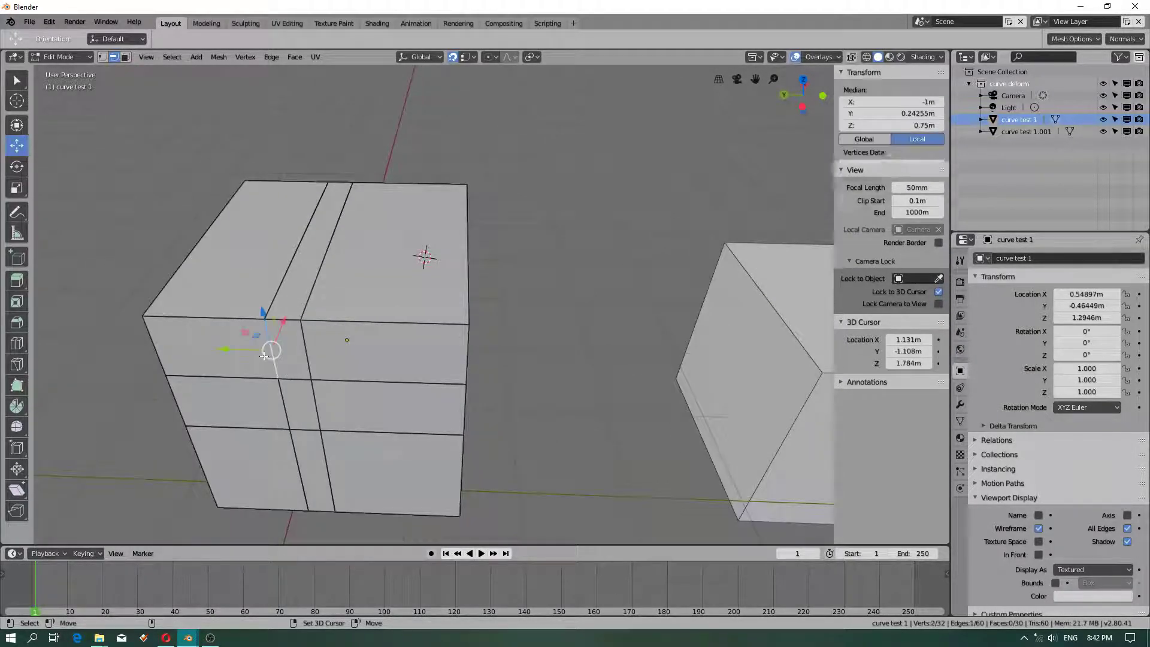
pyautogui.click(289, 403)
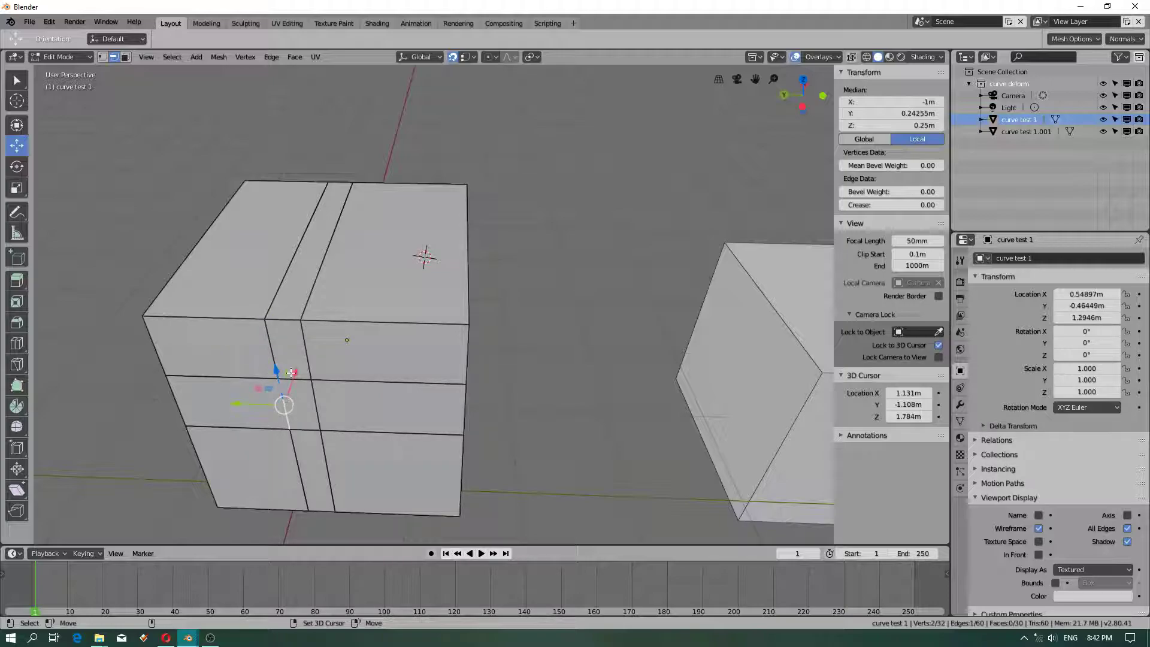
# - Select both vertical edge loops together and scale them outward with the Scale tool
pyautogui.keyDown('alt'); pyautogui.click(273, 339); pyautogui.keyUp('alt')
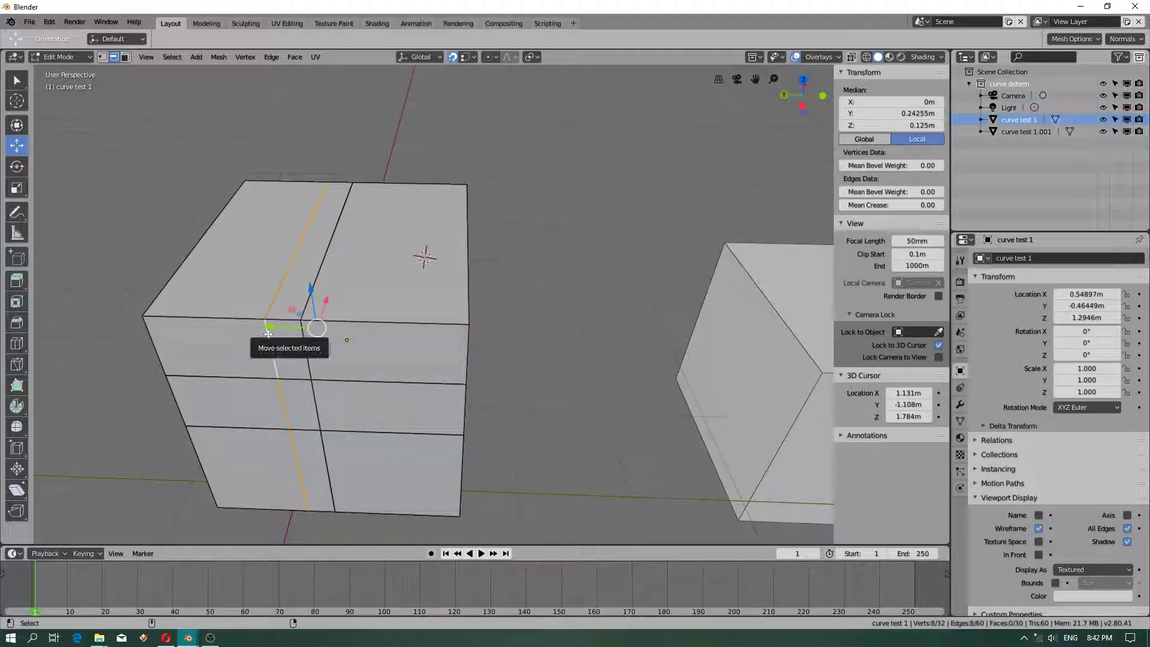
pyautogui.keyDown('alt'); pyautogui.keyDown('shift'); pyautogui.click(308, 365); pyautogui.keyUp('shift'); pyautogui.keyUp('alt')
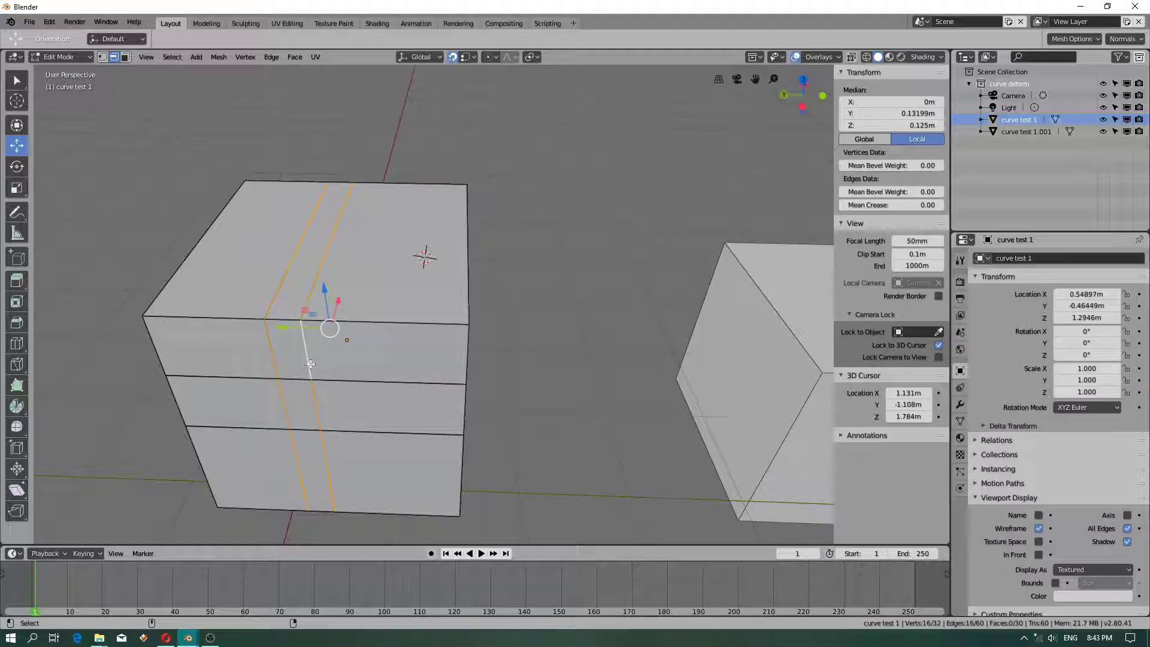
pyautogui.click(17, 188)
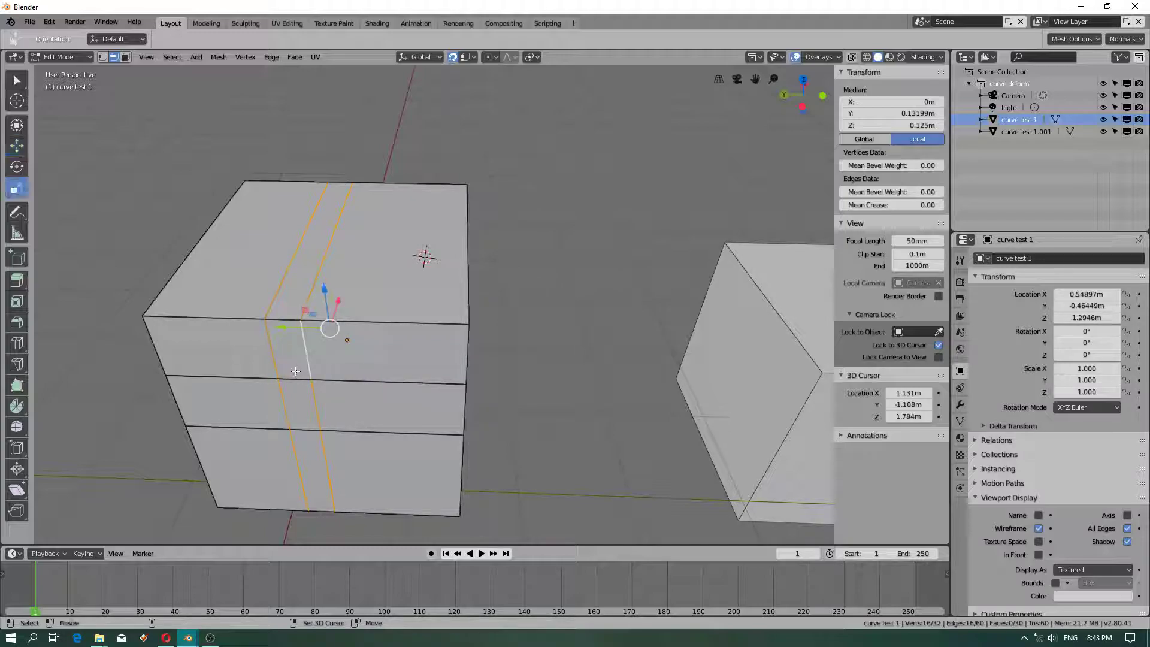
pyautogui.moveTo(332, 310); pyautogui.dragTo(337, 294)
# - Add two loop cuts perpendicular to the X axis and scale the new edges outward
pyautogui.click(336, 252)
pyautogui.hotkey('ctrl', 'r')
pyautogui.click(337, 253)
pyautogui.click(337, 253)
pyautogui.click(313, 248)
pyautogui.moveTo(314, 247); pyautogui.dragTo(253, 243, button='middle')
pyautogui.hotkey('ctrl', 'r')
pyautogui.click(252, 249)
pyautogui.click(252, 248)
pyautogui.moveTo(298, 320); pyautogui.dragTo(330, 286)
# - Select several edge loops of the reshaped cube together, and finish with a single edge on its side face
pyautogui.click(386, 267)
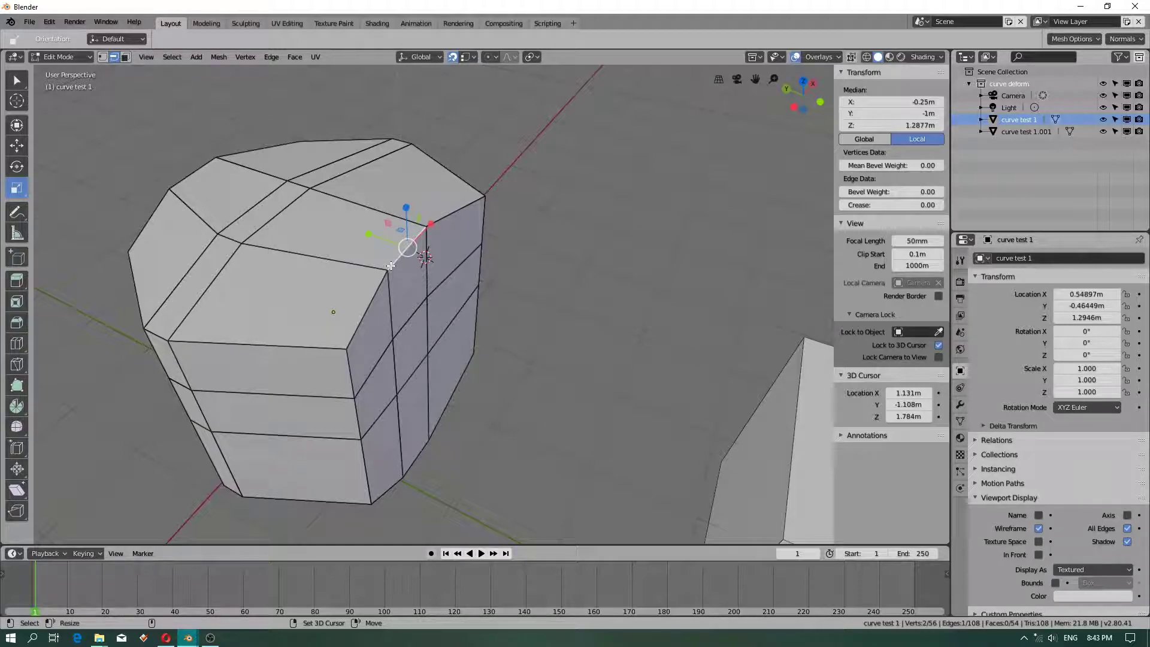
pyautogui.keyDown('alt'); pyautogui.click(412, 313); pyautogui.keyUp('alt')
pyautogui.keyDown('alt'); pyautogui.keyDown('shift'); pyautogui.click(368, 306); pyautogui.keyUp('shift'); pyautogui.keyUp('alt')
pyautogui.keyDown('alt'); pyautogui.keyDown('shift'); pyautogui.click(438, 220); pyautogui.keyUp('shift'); pyautogui.keyUp('alt')
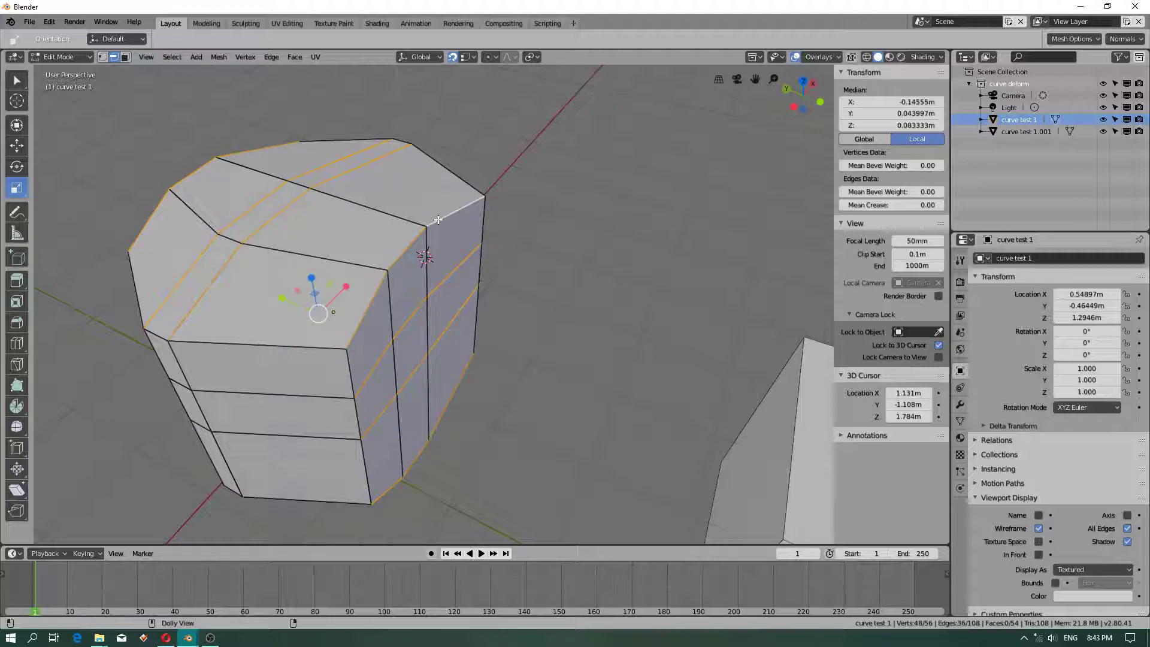
pyautogui.press('super')
pyautogui.click(428, 351)
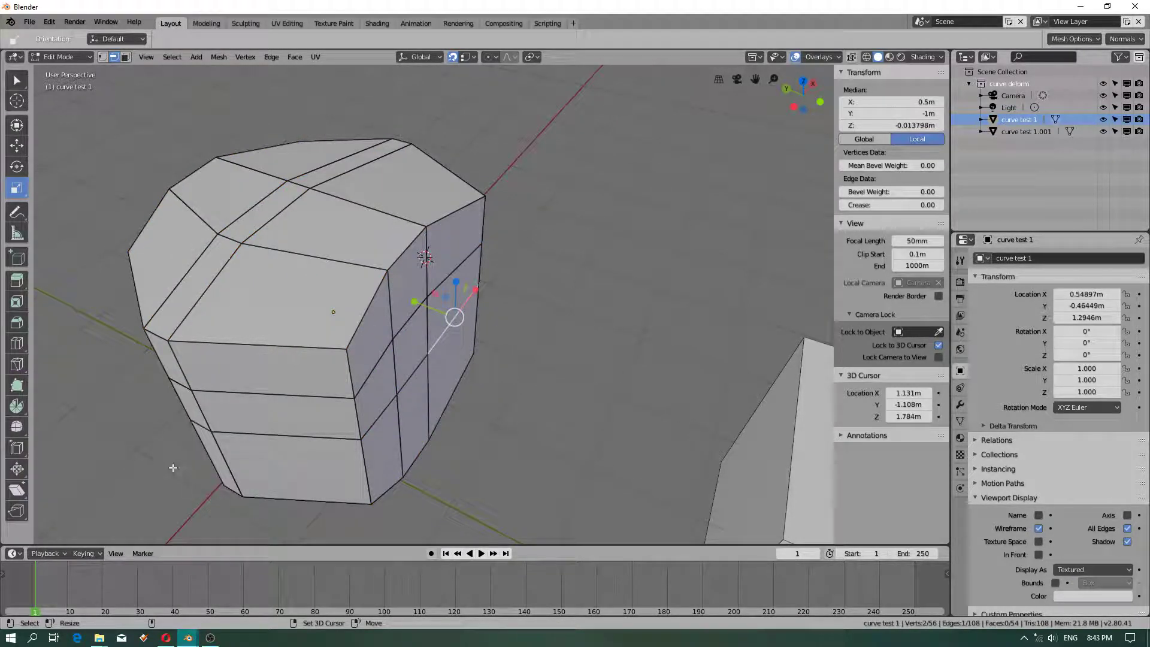
# - Switch to vertex selection, lasso-select areas of the mesh, and clear the selection
pyautogui.press('1')
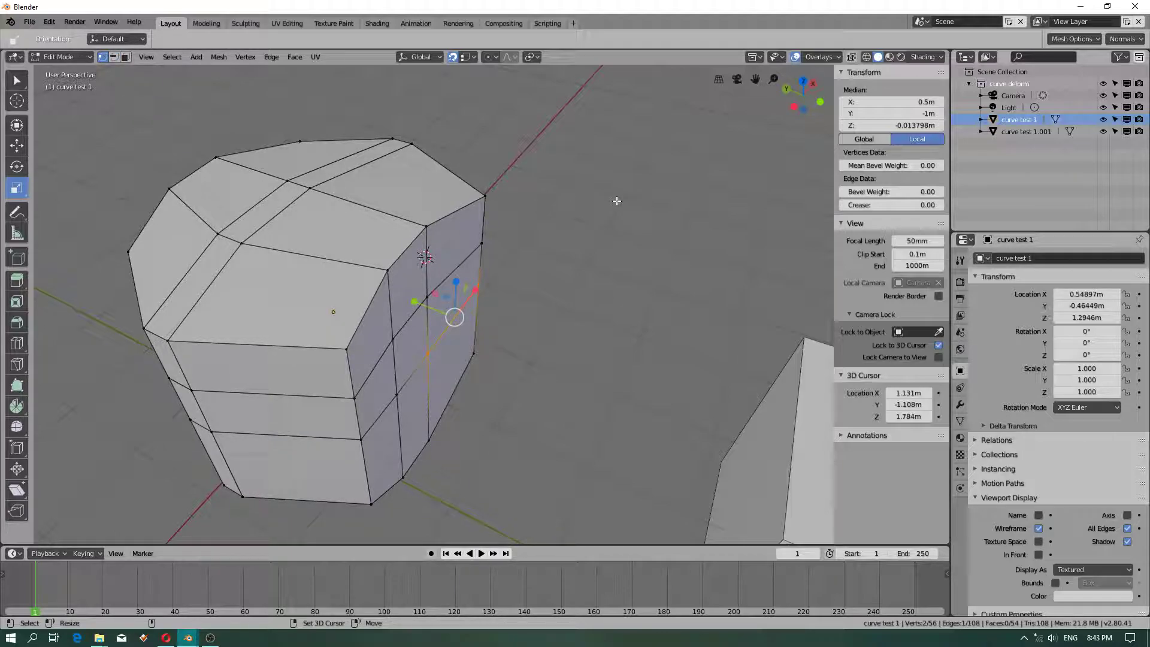
pyautogui.moveTo(712, 189)
pyautogui.keyDown('ctrl'); pyautogui.mouseDown(button='right')
pyautogui.moveTo(559, 127)
pyautogui.moveTo(450, 442)
pyautogui.mouseUp(button='right'); pyautogui.keyUp('ctrl')
pyautogui.moveTo(426, 121)
pyautogui.keyDown('ctrl'); pyautogui.mouseDown(button='right')
pyautogui.moveTo(337, 159)
pyautogui.moveTo(398, 153)
pyautogui.moveTo(286, 169)
pyautogui.moveTo(363, 209)
pyautogui.mouseUp(button='right'); pyautogui.keyUp('ctrl')
pyautogui.keyDown('ctrl'); pyautogui.moveTo(241, 198); pyautogui.dragTo(290, 263, button='right'); pyautogui.keyUp('ctrl')
pyautogui.hotkey('alt', 'a')
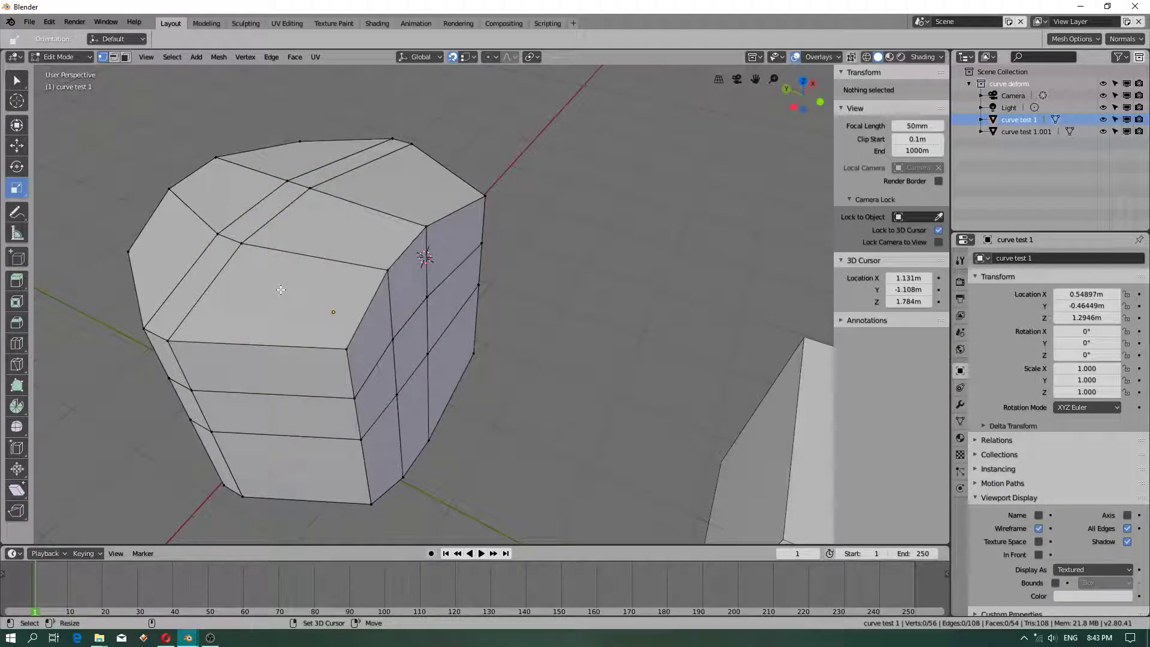
# - Use circle select with an adjusted brush size to select the vertices around the middle top faces and the adjoining side face
pyautogui.moveTo(282, 279); pyautogui.dragTo(289, 303, button='middle')
pyautogui.press('c')
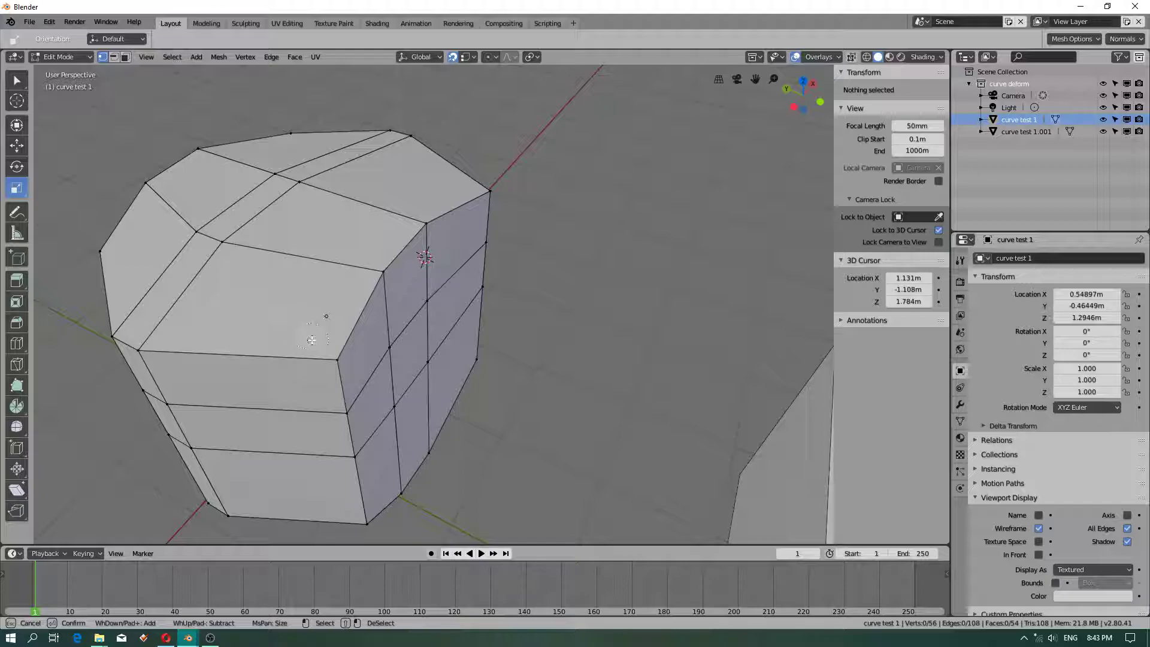
pyautogui.scroll(2, 314, 335)
pyautogui.scroll(-4, 319, 330)
pyautogui.scroll(-2, 328, 330)
pyautogui.scroll(-2, 333, 332)
pyautogui.scroll(5, 333, 332)
pyautogui.press('Escape')
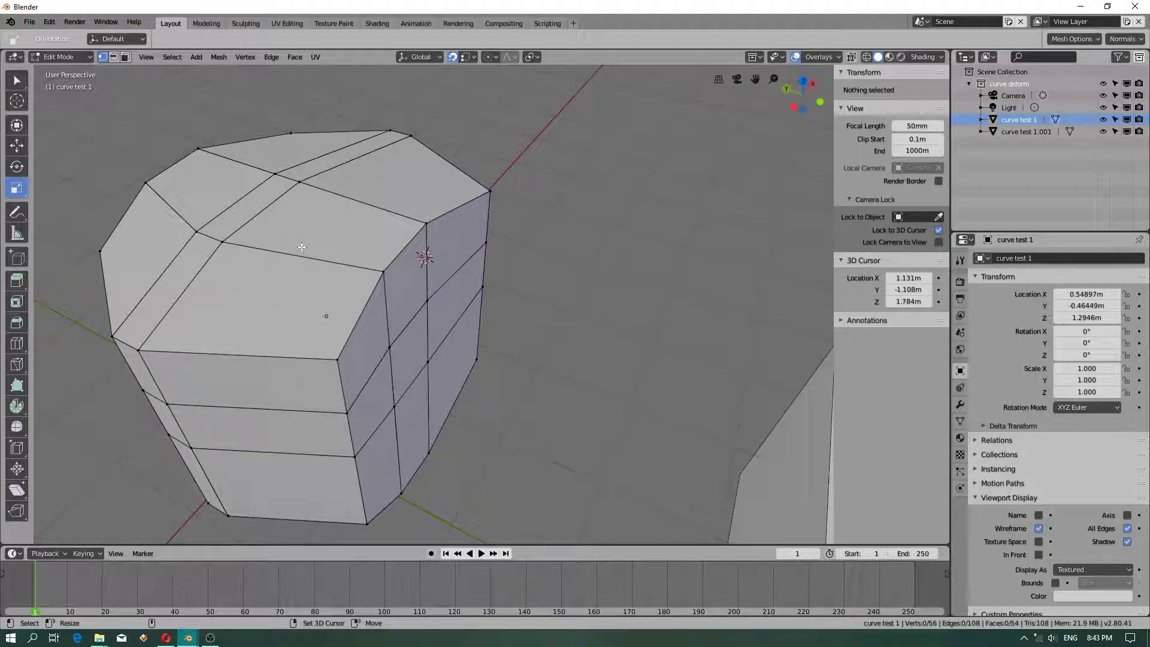
pyautogui.press('c')
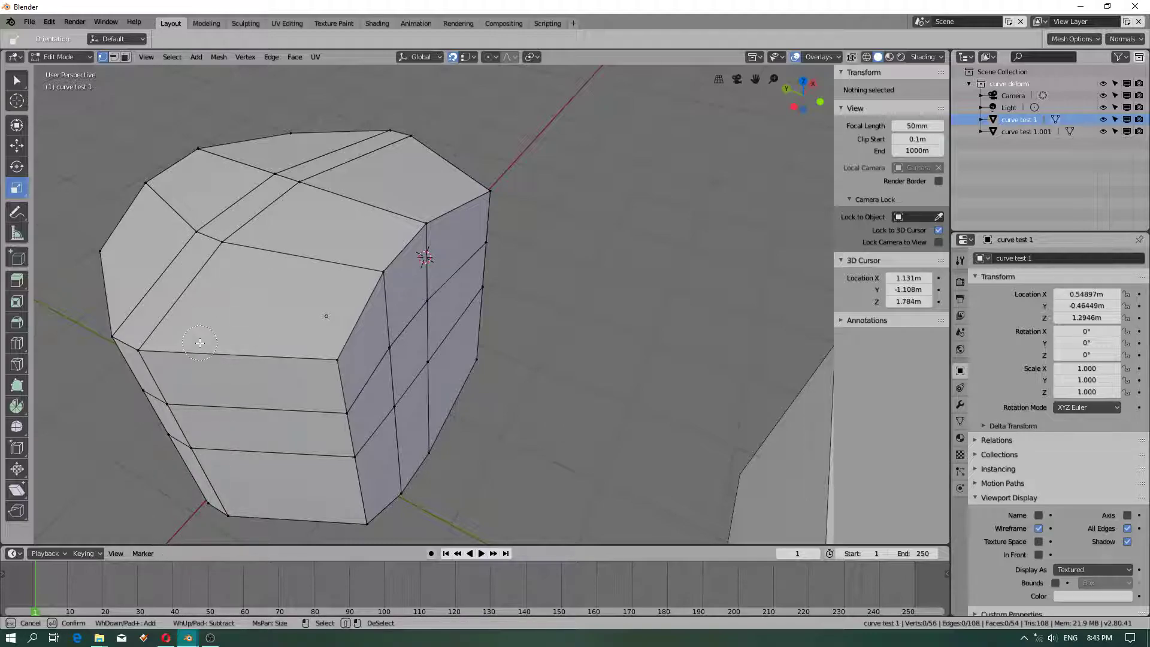
pyautogui.moveTo(210, 252)
pyautogui.mouseDown()
pyautogui.moveTo(271, 178)
pyautogui.moveTo(383, 282)
pyautogui.moveTo(390, 347)
pyautogui.moveTo(423, 294)
pyautogui.moveTo(400, 366)
pyautogui.moveTo(400, 342)
pyautogui.moveTo(413, 343)
pyautogui.mouseUp()
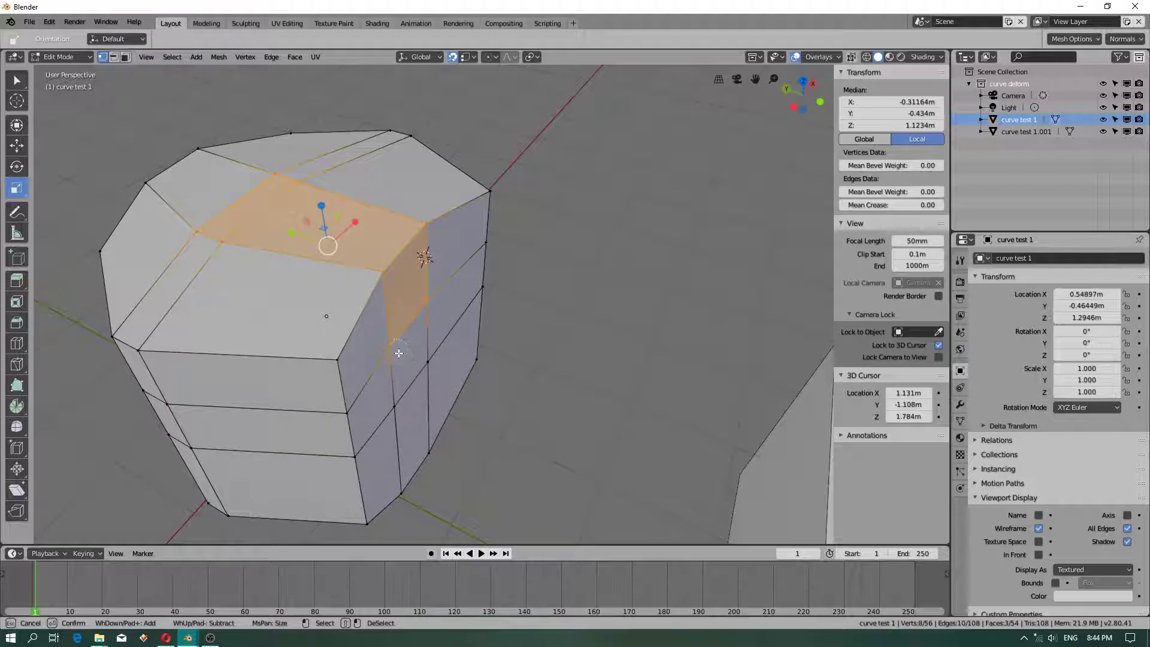
pyautogui.press('Escape')
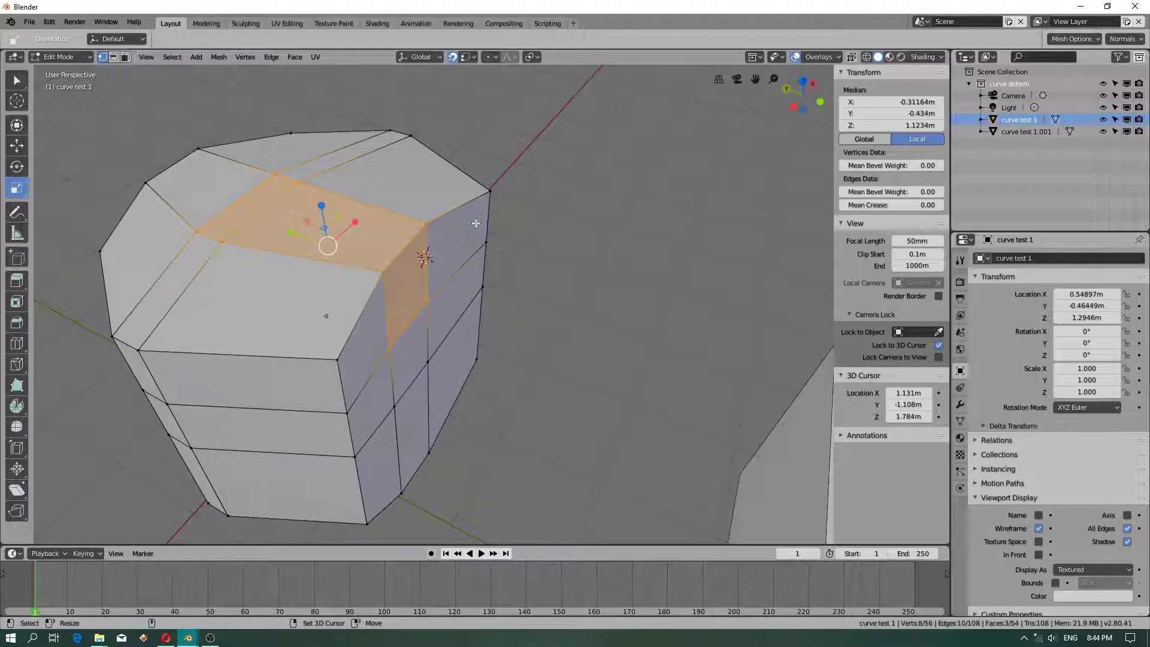
# - Activate the Move tool, select only the top vertex at local X 0, Y 0.24 m, and view its vertex operations
pyautogui.moveTo(413, 308); pyautogui.dragTo(370, 330, button='middle')
pyautogui.hotkey('shift', 'space')
pyautogui.press('g')
pyautogui.moveTo(416, 253); pyautogui.dragTo(369, 385, button='middle')
pyautogui.keyDown('shift'); pyautogui.moveTo(441, 364); pyautogui.dragTo(291, 227, button='middle'); pyautogui.keyUp('shift')
pyautogui.click(288, 214)
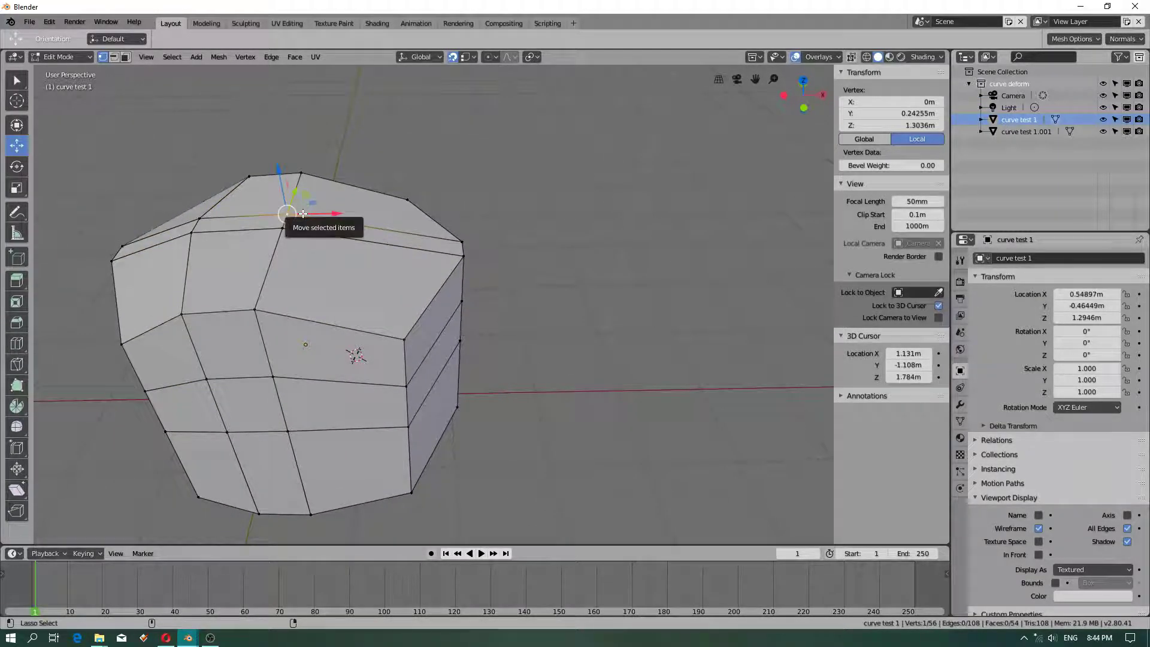
pyautogui.rightClick(303, 213)
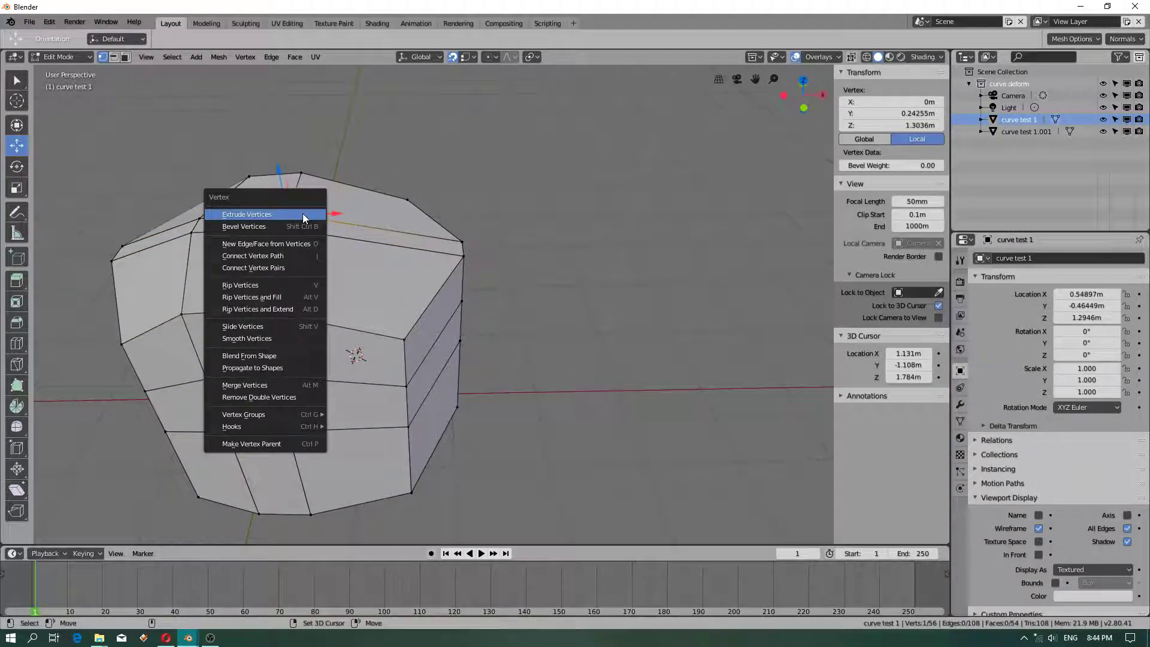
pyautogui.press('Escape')
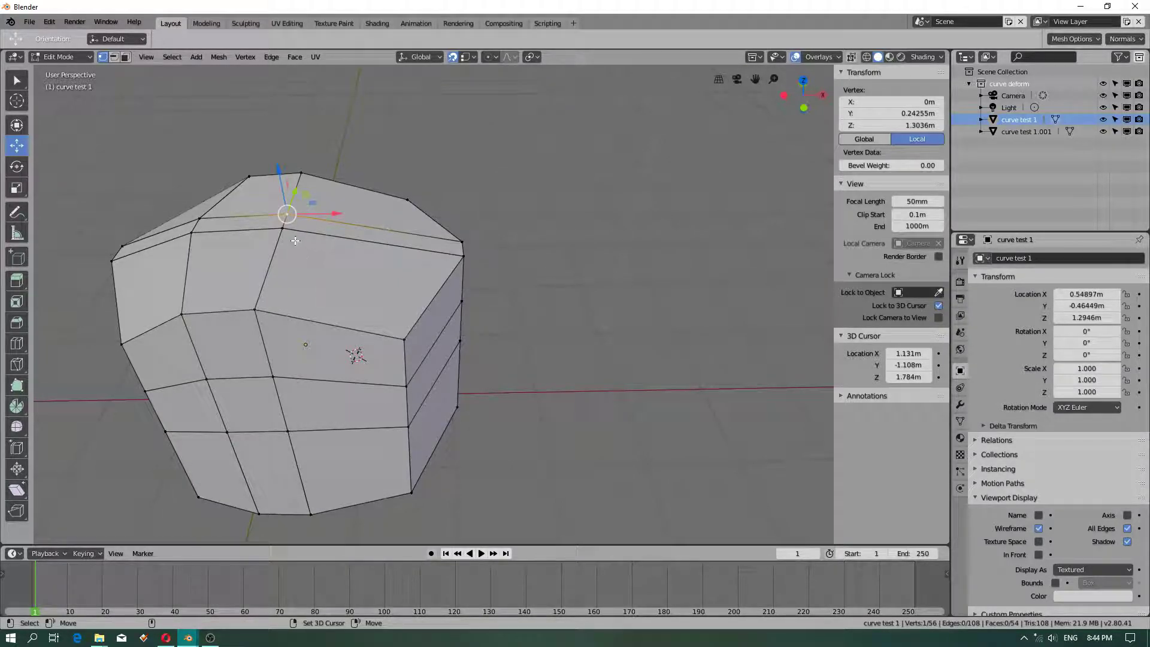
# - Try the Edges and Dissolve Edges delete options on the selected vertex
pyautogui.press('x')
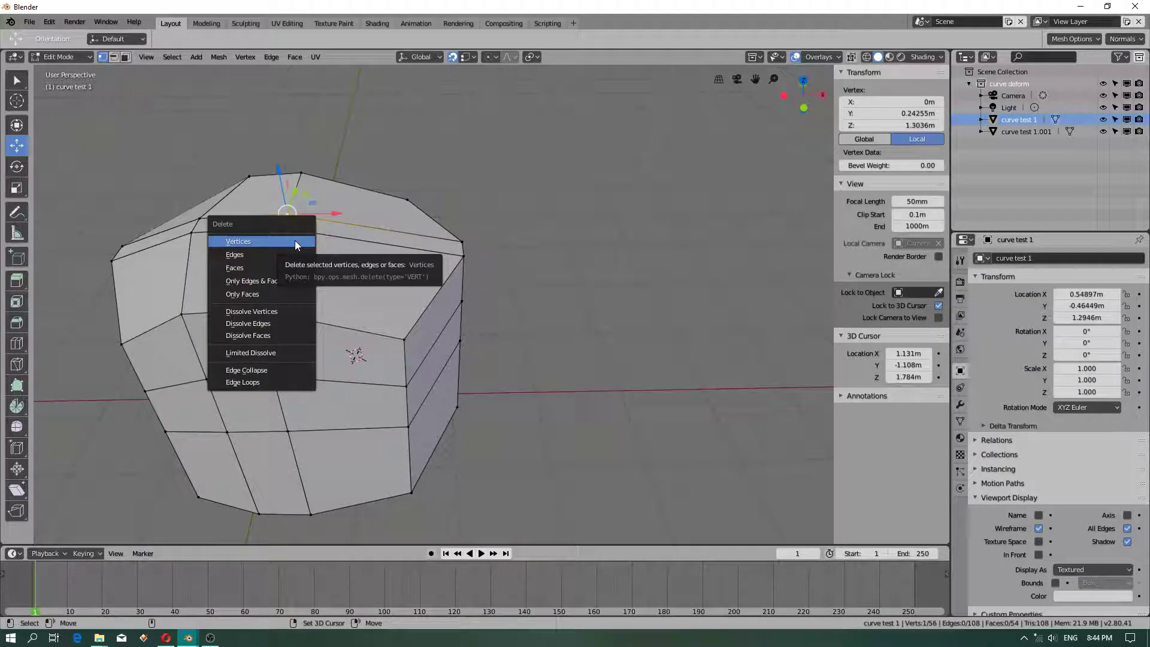
pyautogui.click(254, 254)
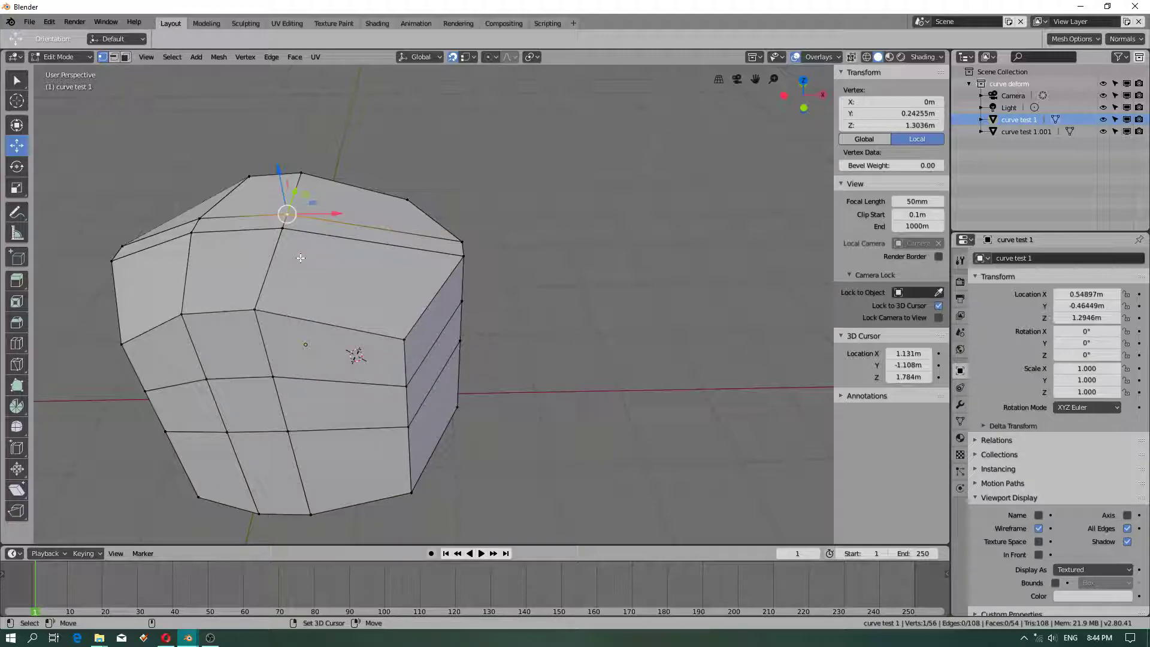
pyautogui.press('x')
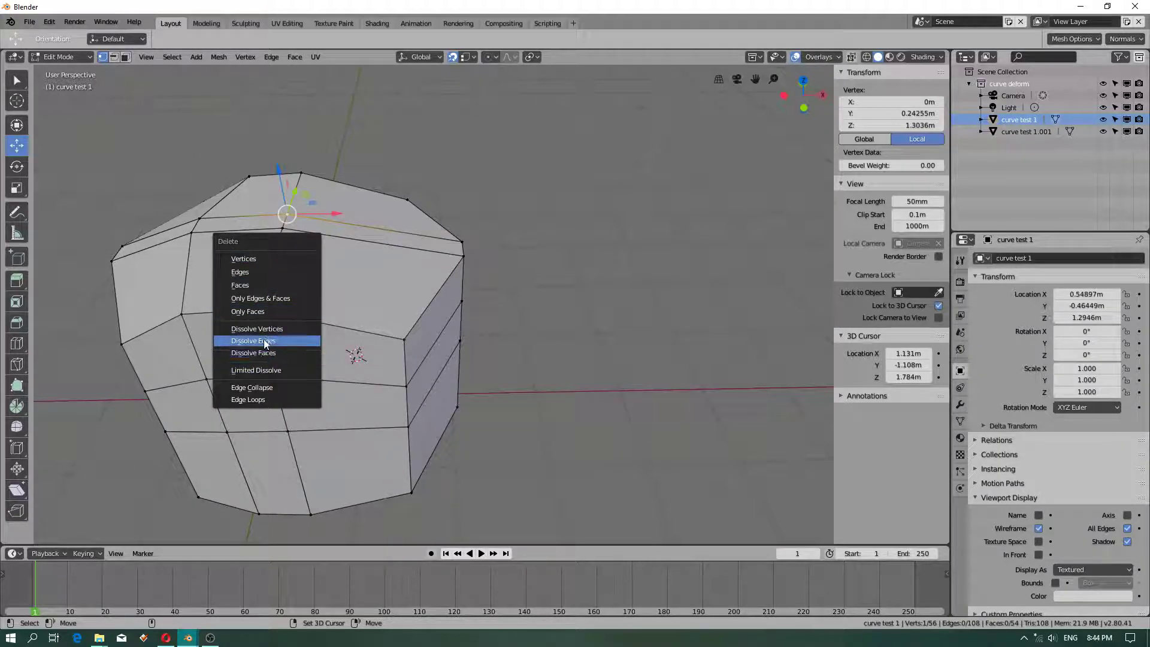
pyautogui.click(265, 340)
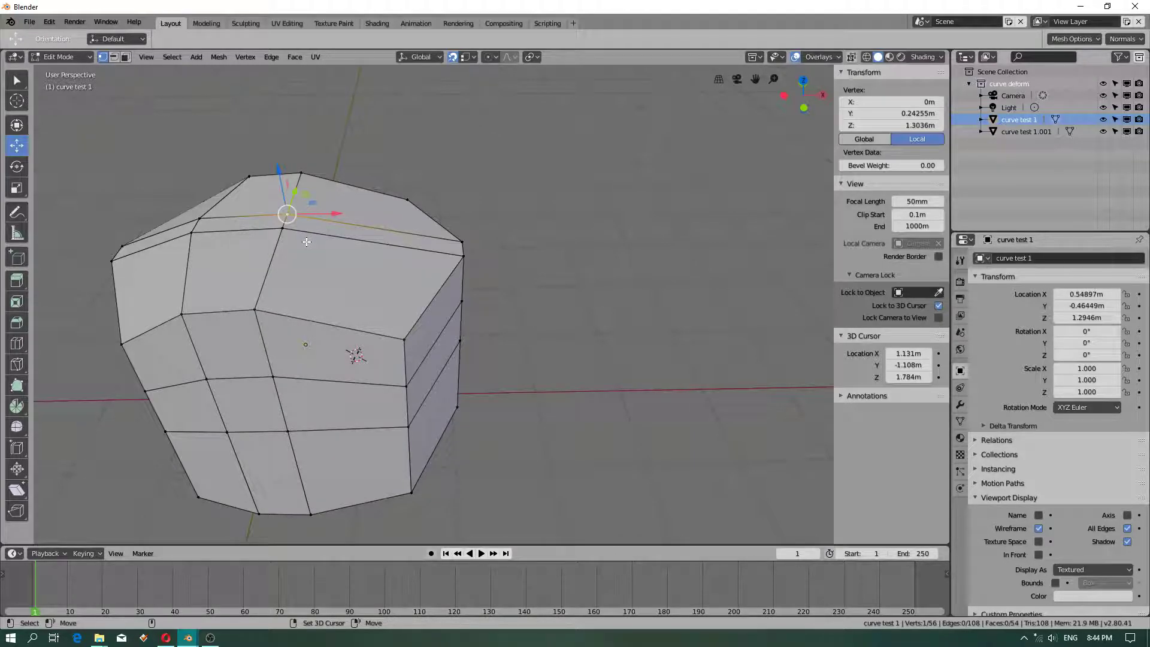
# - Examine the available delete options and face operations without applying any
pyautogui.press('x')
pyautogui.hotkey('ctrl', 'f')
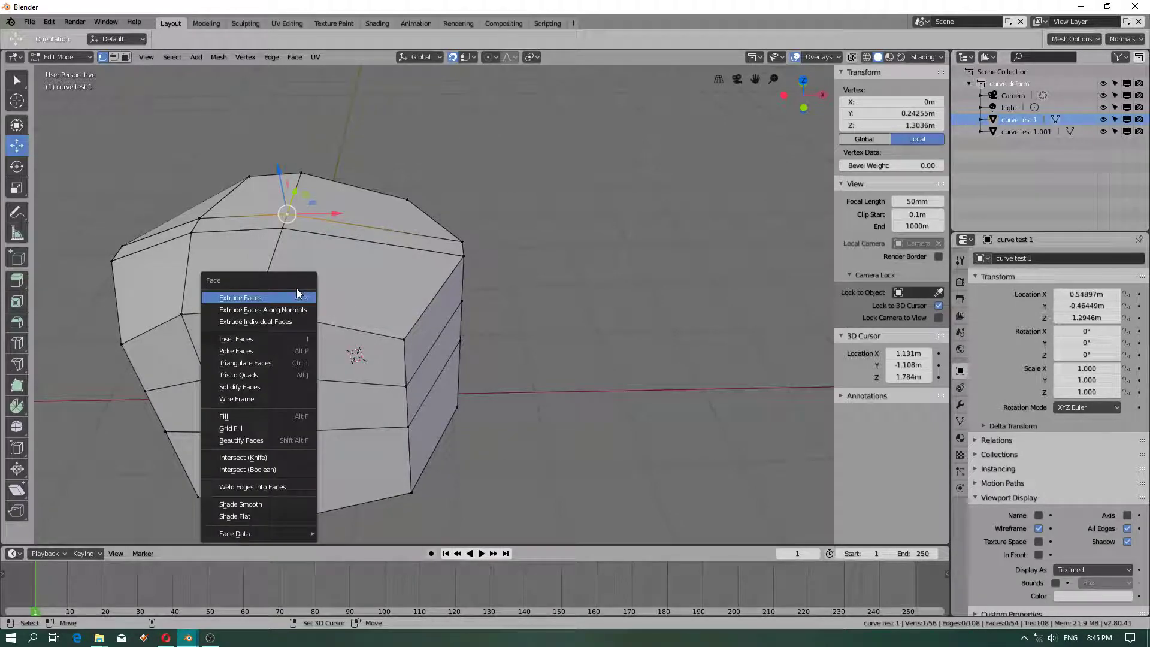
pyautogui.press('Escape')
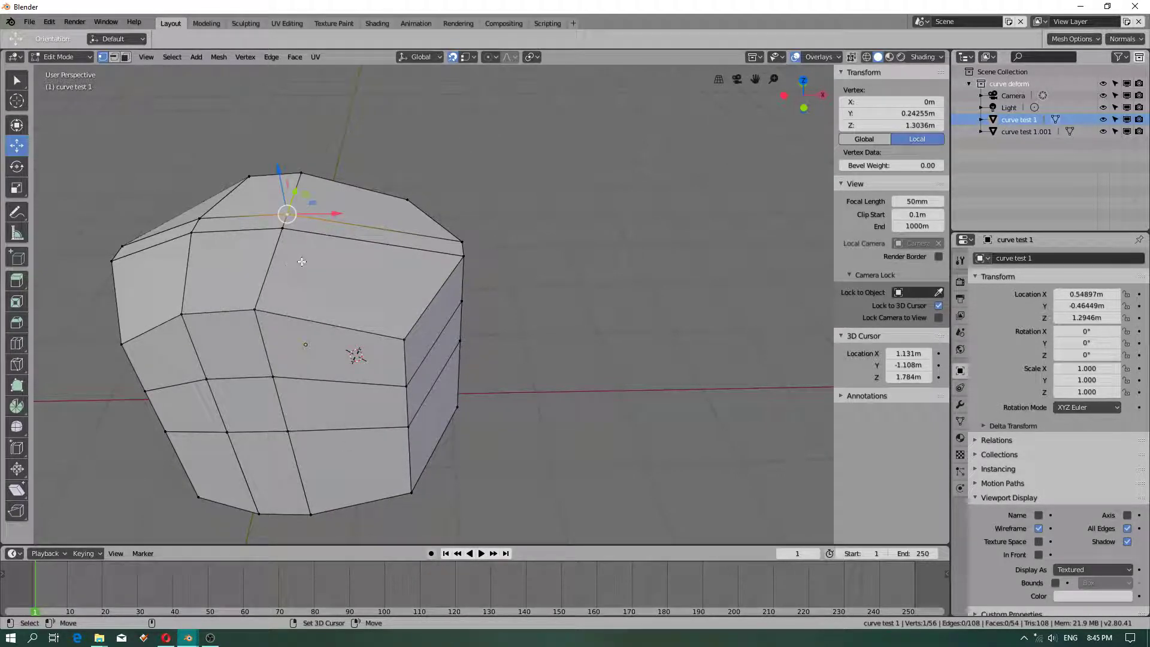
pyautogui.hotkey('ctrl', 'f')
pyautogui.press('Escape')
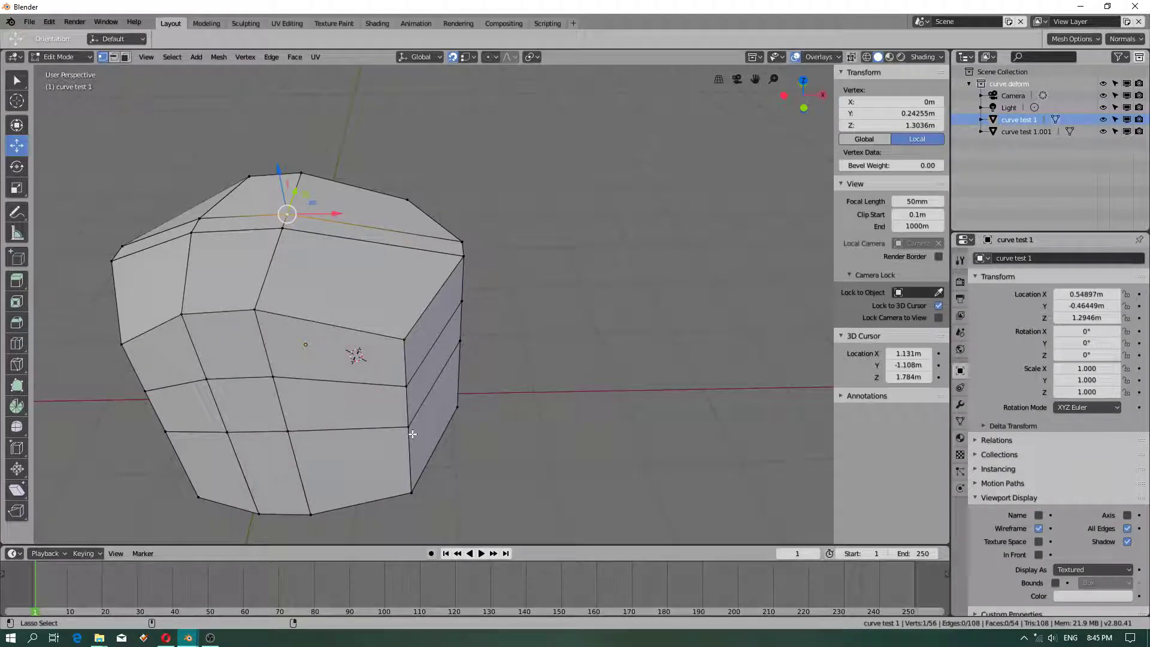
# - View the available edge operations without applying any, and select the top vertex at local X 0, Y 0.02 m
pyautogui.hotkey('ctrl', 'e')
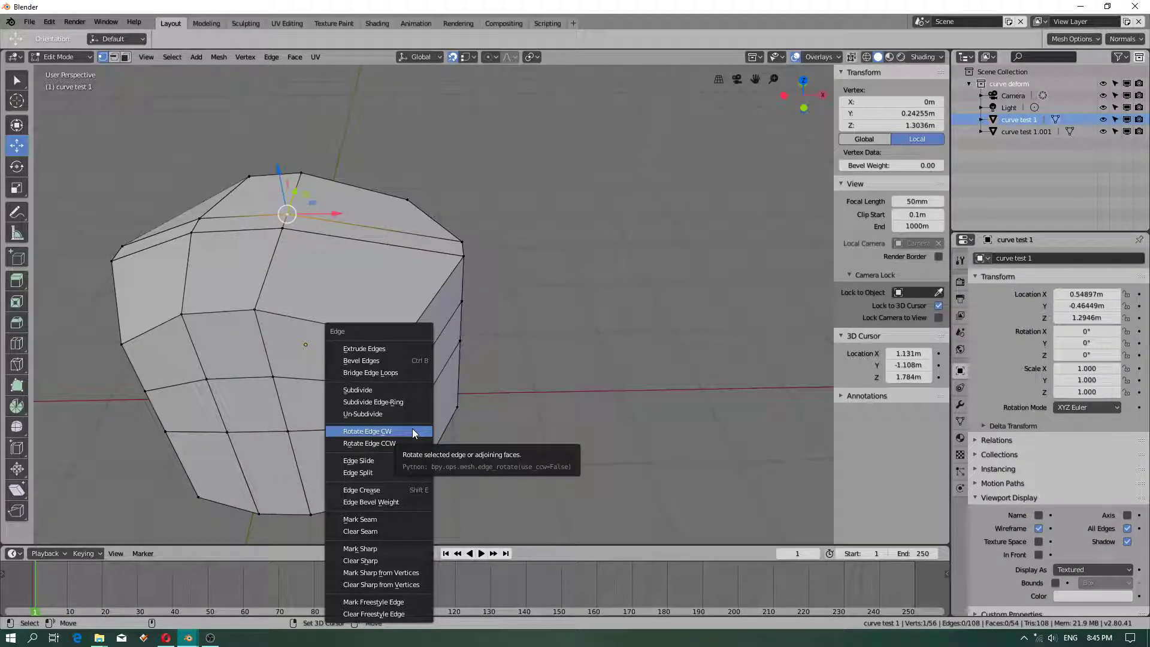
pyautogui.click(254, 292)
pyautogui.click(337, 235)
pyautogui.click(291, 229)
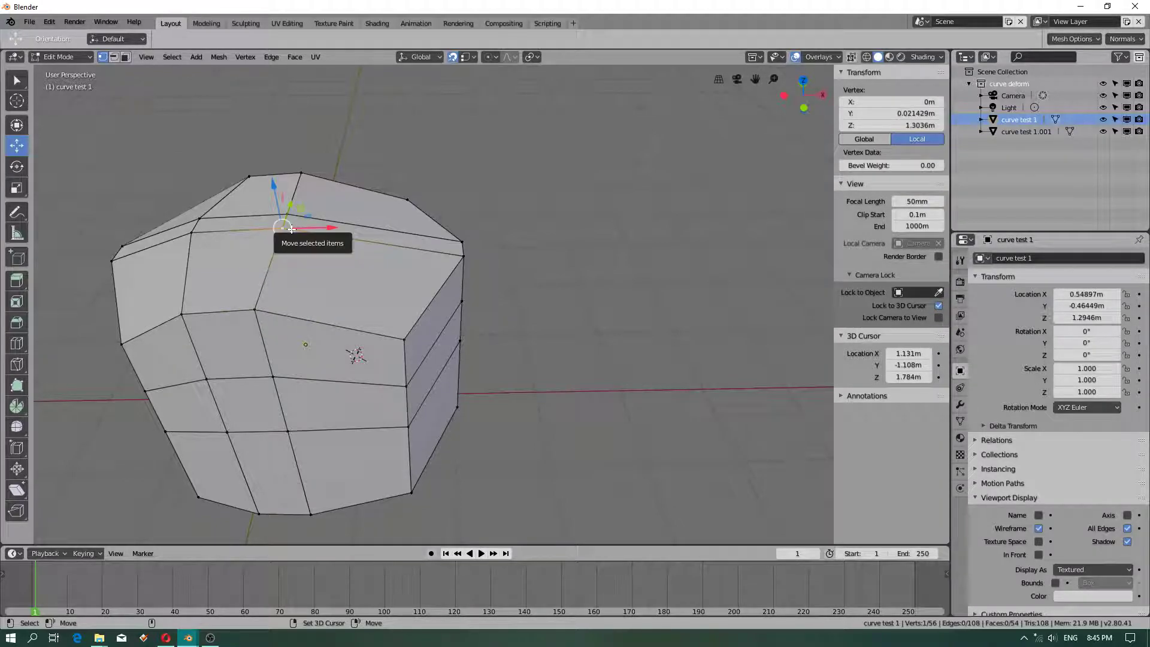
# - Add the three adjoining vertices of the small top quad to the selection and raise it about 0.14 m
pyautogui.moveTo(293, 282); pyautogui.dragTo(389, 305, button='middle')
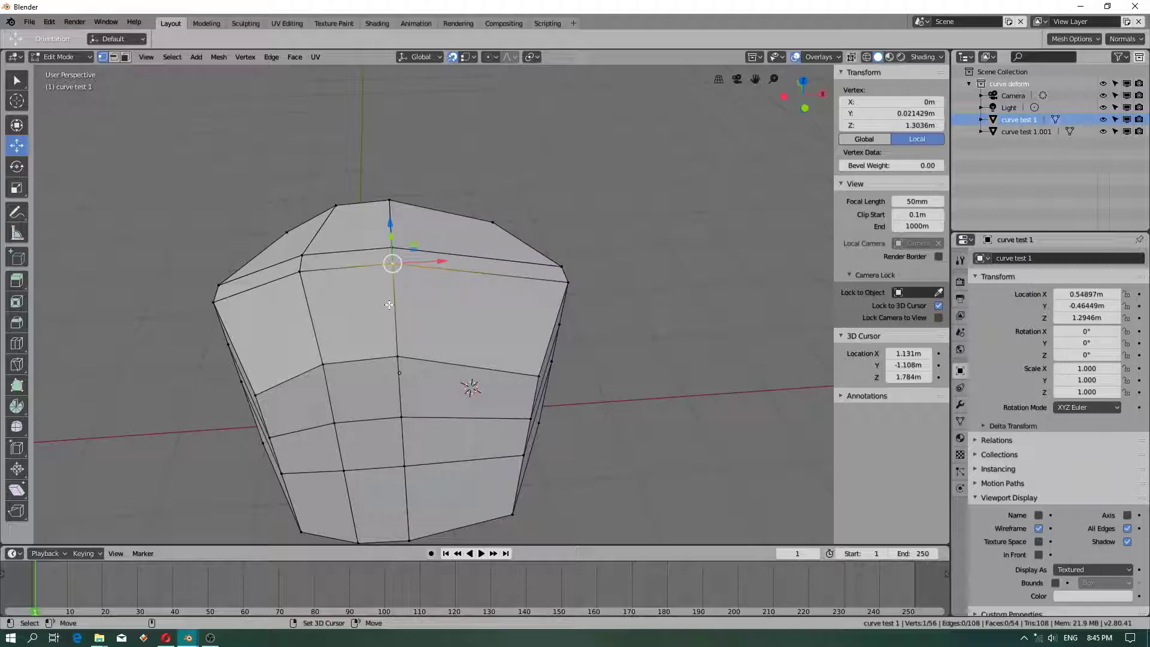
pyautogui.moveTo(389, 304)
pyautogui.mouseDown(button='middle')
pyautogui.moveTo(416, 315)
pyautogui.moveTo(398, 307)
pyautogui.mouseUp(button='middle')
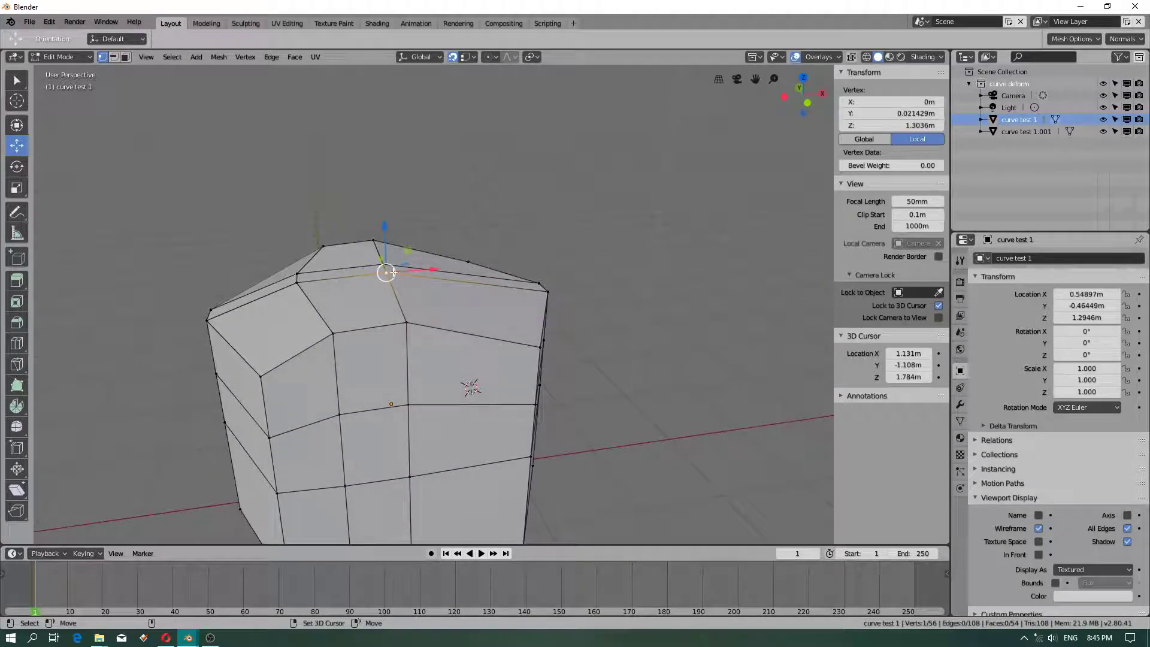
pyautogui.keyDown('shift'); pyautogui.click(297, 282); pyautogui.keyUp('shift')
pyautogui.keyDown('shift'); pyautogui.click(296, 274); pyautogui.keyUp('shift')
pyautogui.keyDown('shift'); pyautogui.click(383, 267); pyautogui.keyUp('shift')
pyautogui.moveTo(337, 229); pyautogui.dragTo(337, 213)
pyautogui.moveTo(448, 335); pyautogui.dragTo(375, 405, button='middle')
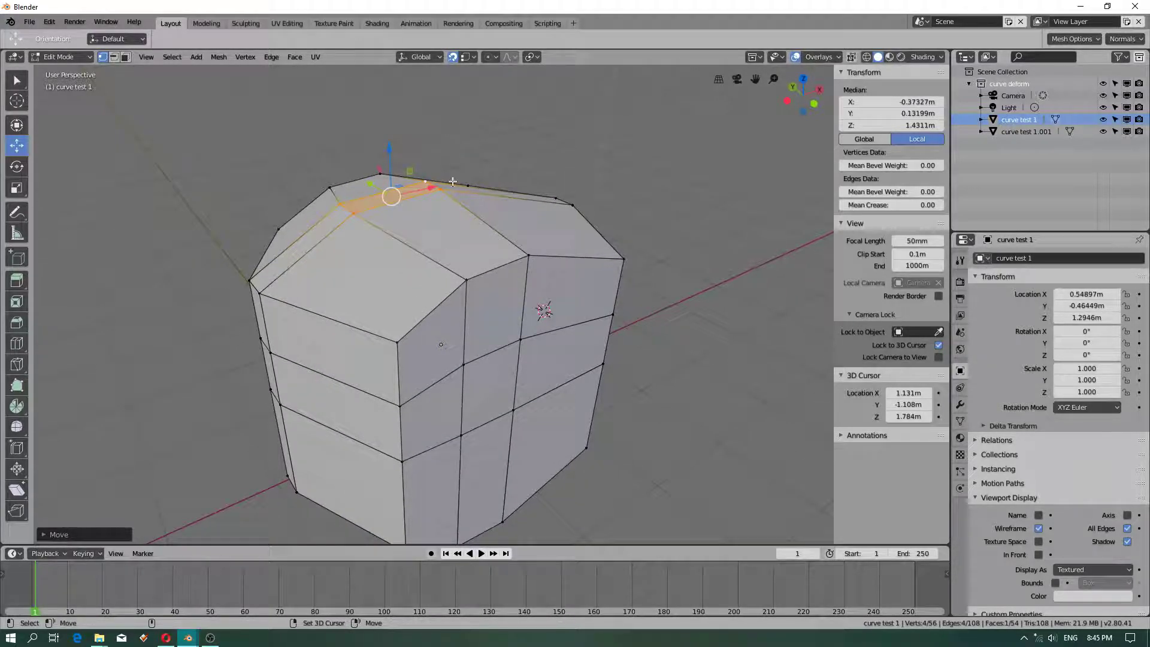
pyautogui.moveTo(531, 291); pyautogui.dragTo(516, 393, button='middle')
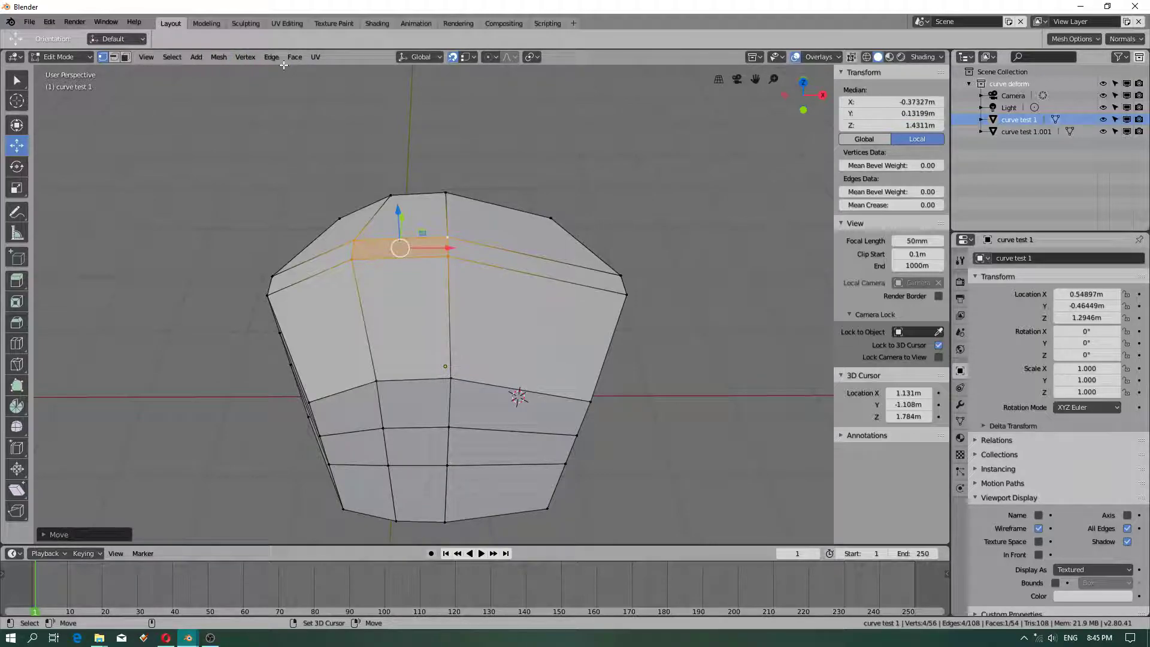
pyautogui.moveTo(549, 365); pyautogui.dragTo(444, 335, button='middle')
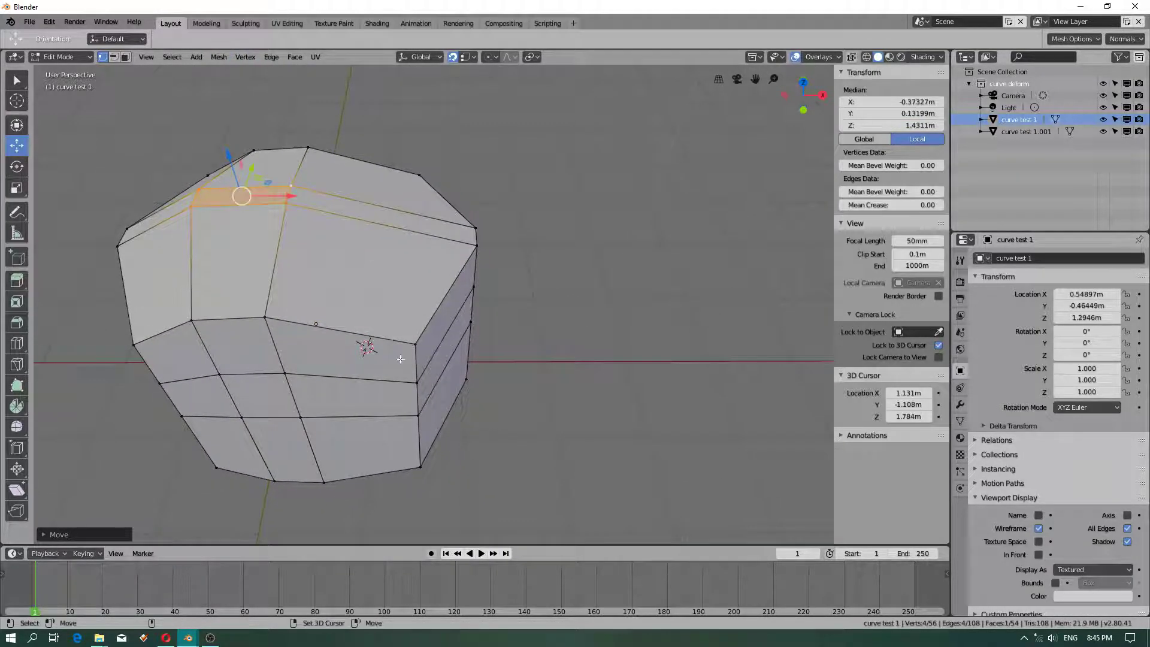
# - Select the corner vertex at local X 1.49 m, Y 0.02 m, and place the 3D cursor freehand beside it
pyautogui.click(441, 333)
pyautogui.rightClick(446, 324)
pyautogui.rightClick(471, 238)
pyautogui.click(479, 244)
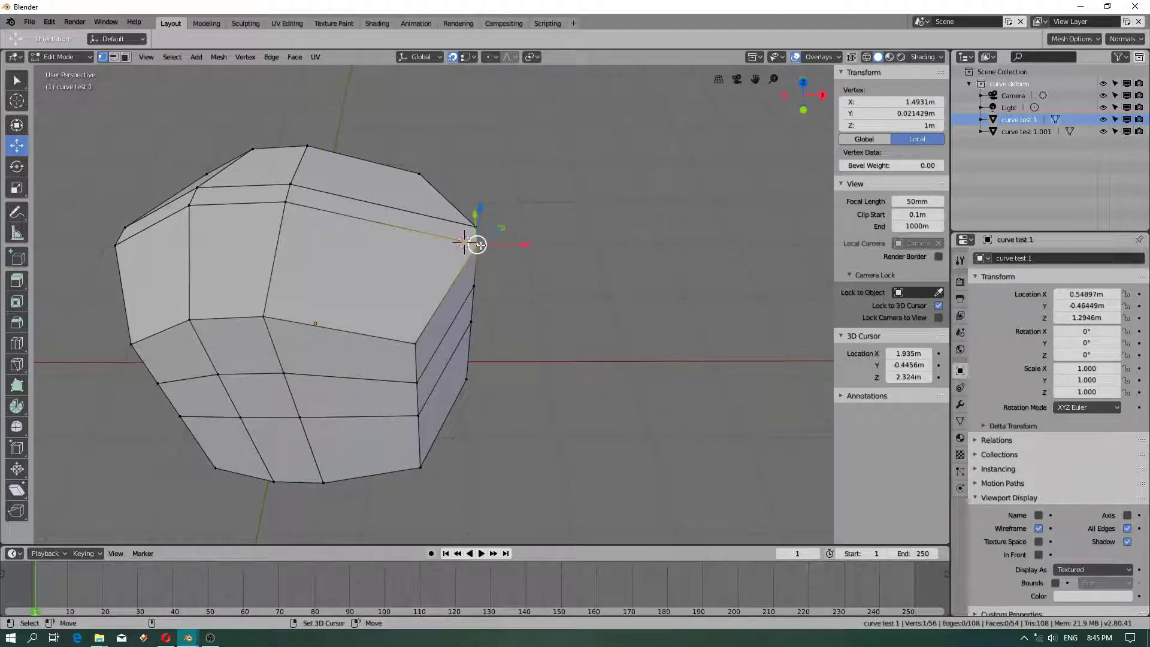
pyautogui.rightClick(477, 227)
pyautogui.rightClick(462, 258)
pyautogui.rightClick(474, 246)
pyautogui.rightClick(472, 230)
pyautogui.rightClick(471, 241)
pyautogui.rightClick(472, 242)
pyautogui.moveTo(473, 242); pyautogui.dragTo(469, 271, button='middle')
pyautogui.rightClick(471, 226)
pyautogui.rightClick(471, 231)
# - Select the raised top vertex at local X 0, Y 0.02 m, and snap the 3D cursor to it with Cursor to Selected
pyautogui.click(300, 215)
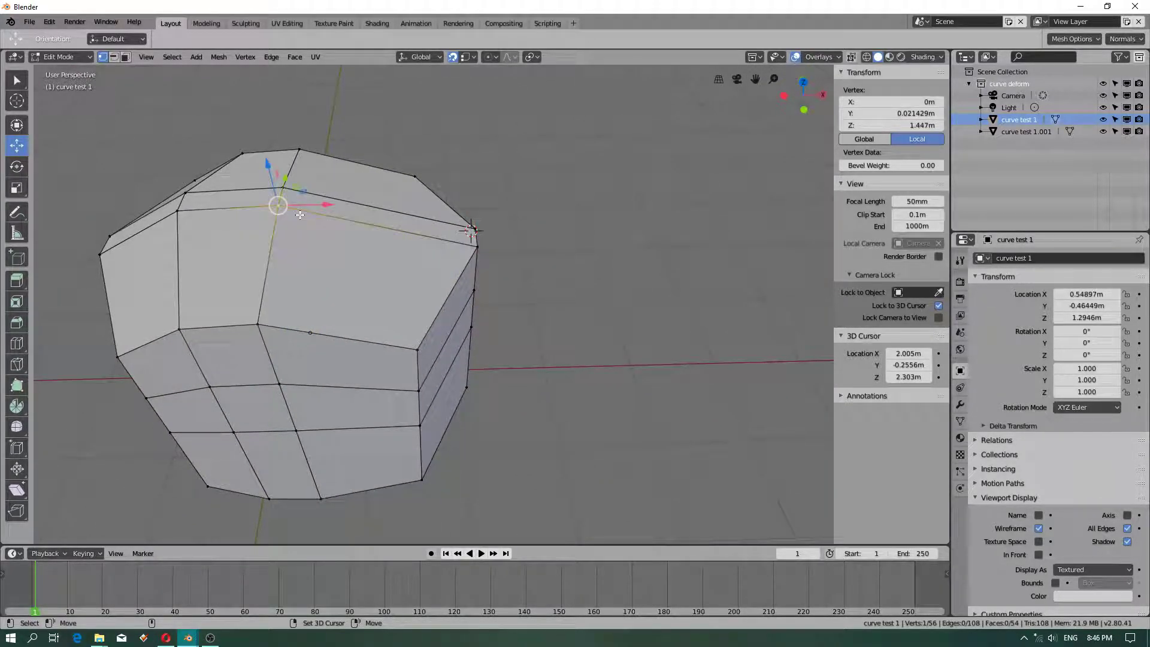
pyautogui.hotkey('shift', 's')
pyautogui.hotkey('shift', 's')
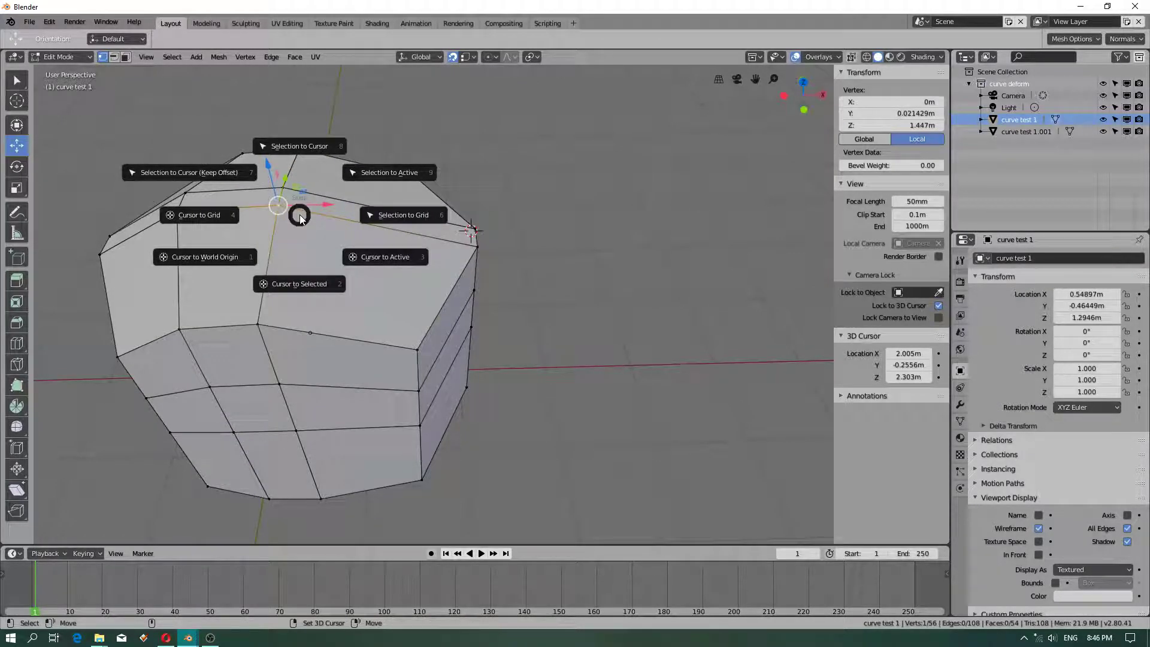
pyautogui.click(312, 257)
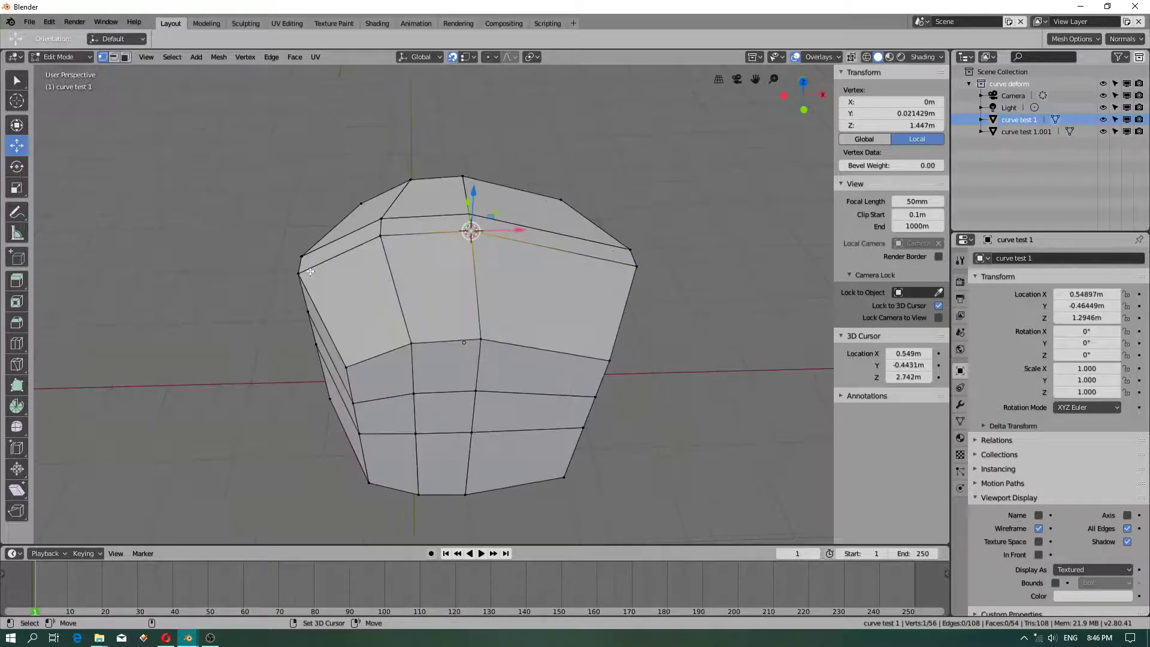
# - Select the front rim vertex at local X 0, Y -1 m, and snap the 3D cursor to it
pyautogui.click(483, 365)
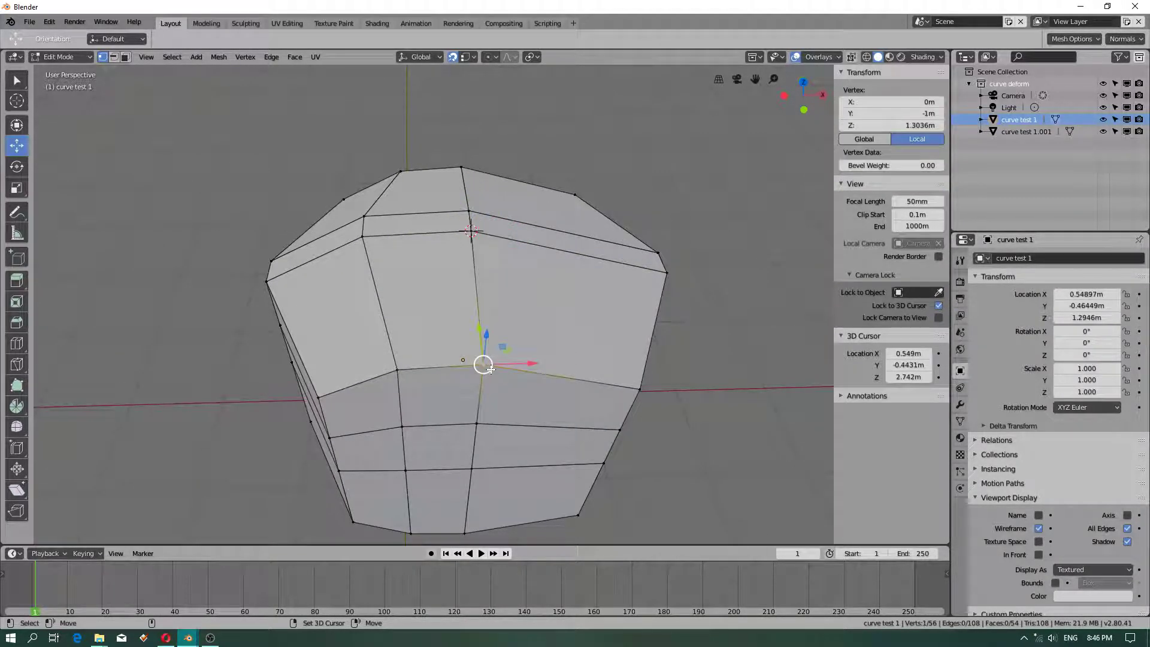
pyautogui.hotkey('shift', 's')
pyautogui.click(491, 436)
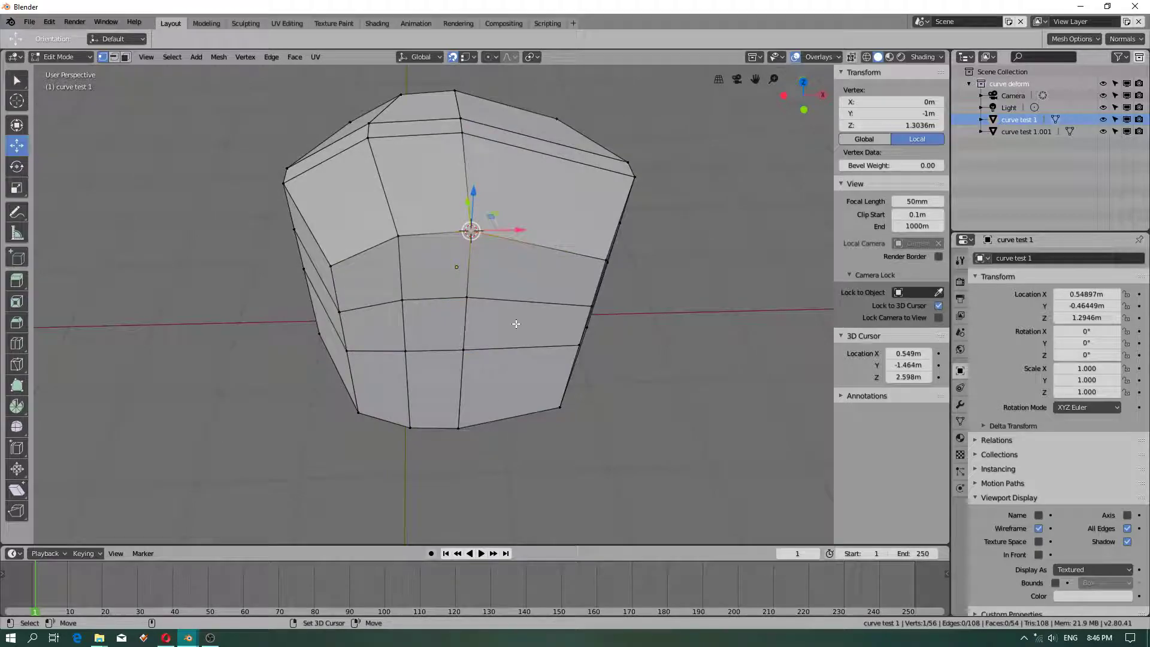
# - Select the corner vertex at local X 1 m, Y -1 m, and place the 3D cursor freehand near the raised top vertex
pyautogui.moveTo(527, 277); pyautogui.dragTo(471, 371, button='middle')
pyautogui.click(448, 244)
pyautogui.click(471, 359)
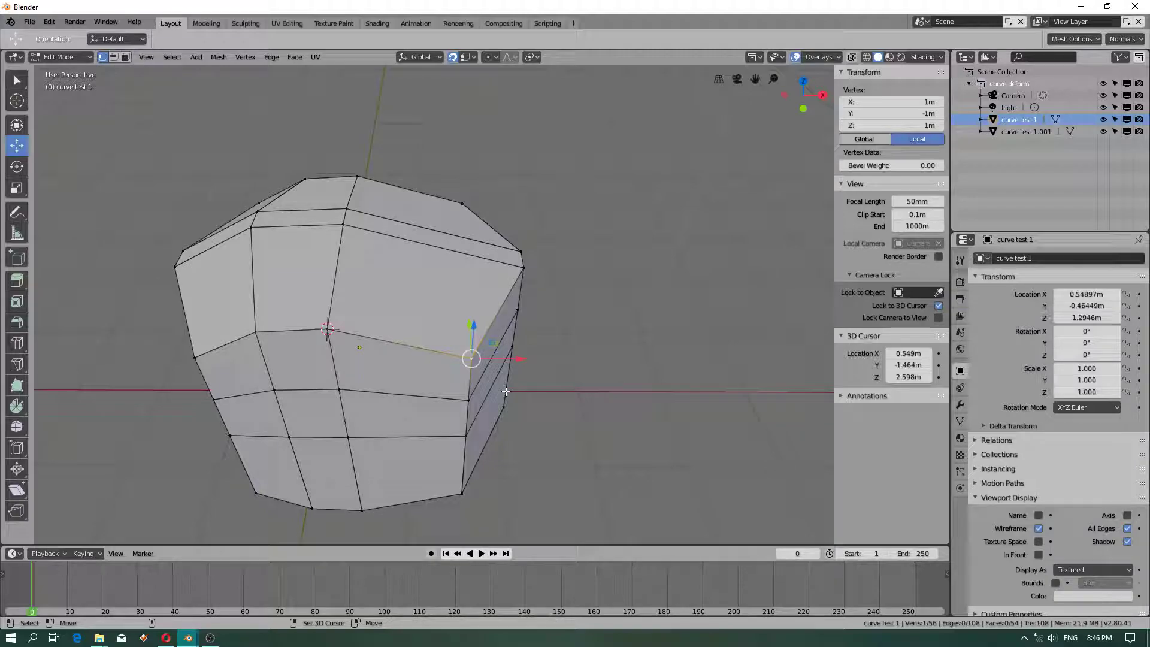
pyautogui.rightClick(363, 235)
# - Select the raised vertex at local Y 0.02 m, clear the selection, and select its neighbour at local Y 0.24 m
pyautogui.click(343, 224)
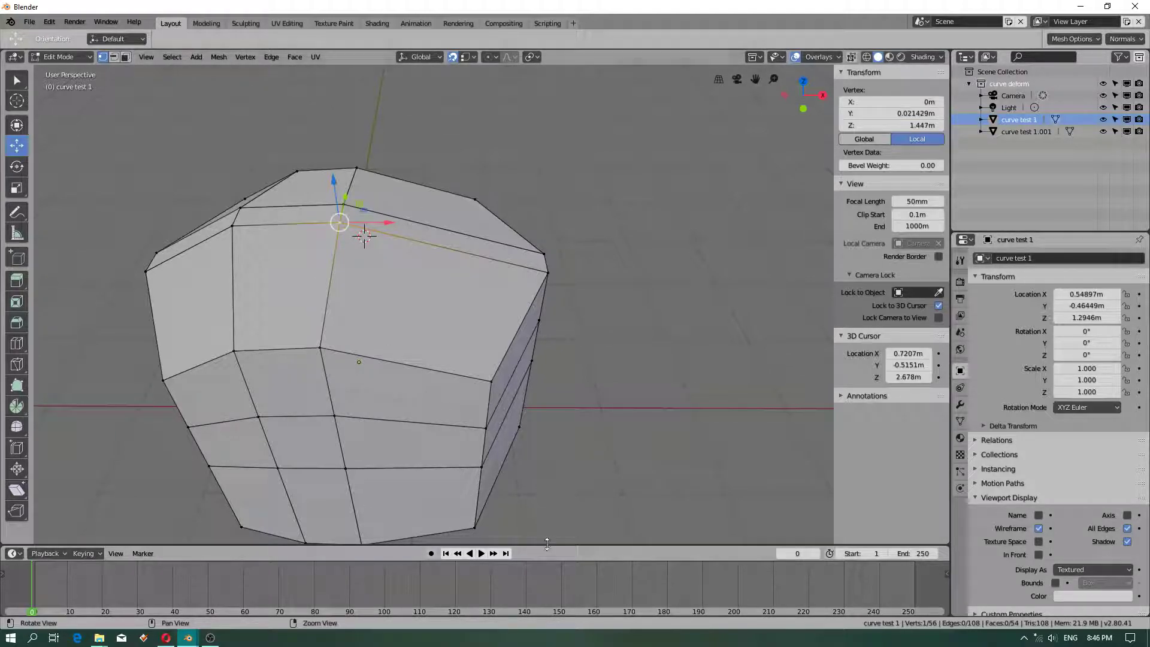
pyautogui.hotkey('alt', 'a')
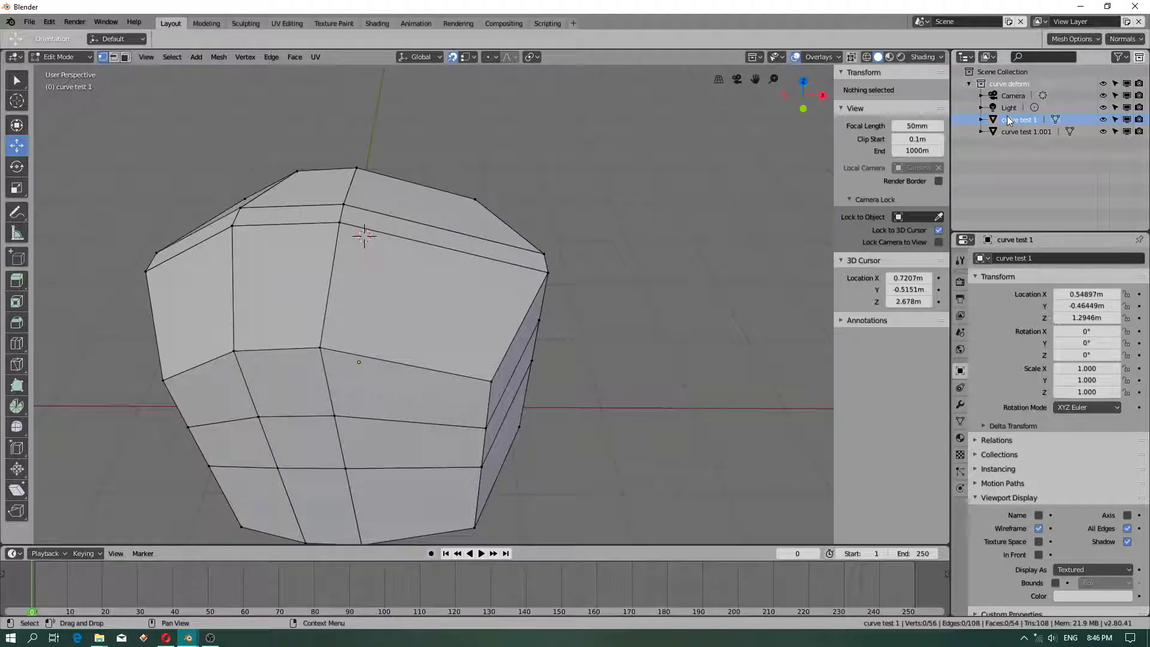
pyautogui.click(343, 205)
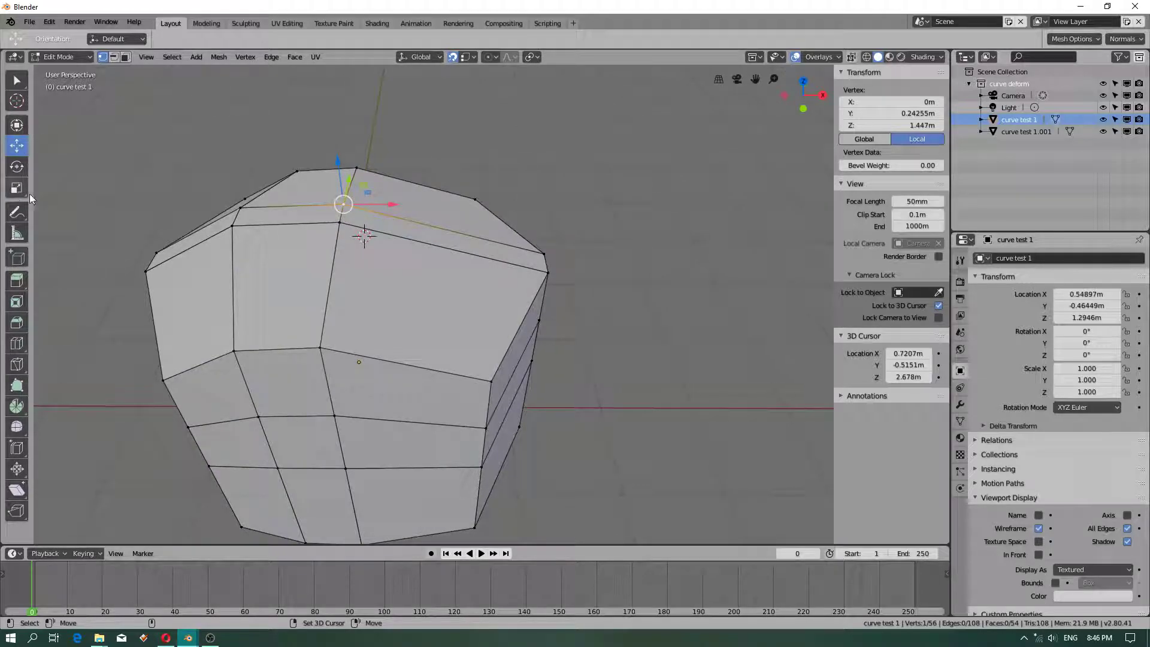
# - Switch to face selection, add the visible top and front faces to the selection one by one, and deselect them all
pyautogui.press('3')
pyautogui.click(352, 232)
pyautogui.keyDown('shift'); pyautogui.click(296, 275); pyautogui.keyUp('shift')
pyautogui.keyDown('shift'); pyautogui.click(195, 325); pyautogui.keyUp('shift')
pyautogui.keyDown('shift'); pyautogui.click(209, 391); pyautogui.keyUp('shift')
pyautogui.keyDown('shift'); pyautogui.click(267, 385); pyautogui.keyUp('shift')
pyautogui.keyDown('shift'); pyautogui.click(388, 384); pyautogui.keyUp('shift')
pyautogui.keyDown('shift'); pyautogui.click(376, 435); pyautogui.keyUp('shift')
pyautogui.keyDown('shift'); pyautogui.click(299, 444); pyautogui.keyUp('shift')
pyautogui.keyDown('shift'); pyautogui.click(231, 444); pyautogui.keyUp('shift')
pyautogui.keyDown('shift'); pyautogui.click(258, 504); pyautogui.keyUp('shift')
pyautogui.keyDown('shift'); pyautogui.click(318, 506); pyautogui.keyUp('shift')
pyautogui.keyDown('shift'); pyautogui.click(417, 490); pyautogui.keyUp('shift')
pyautogui.click(624, 295)
# - Select the front face around local X 0.5 m, Y -1 m, and grow the selection three times
pyautogui.click(349, 387)
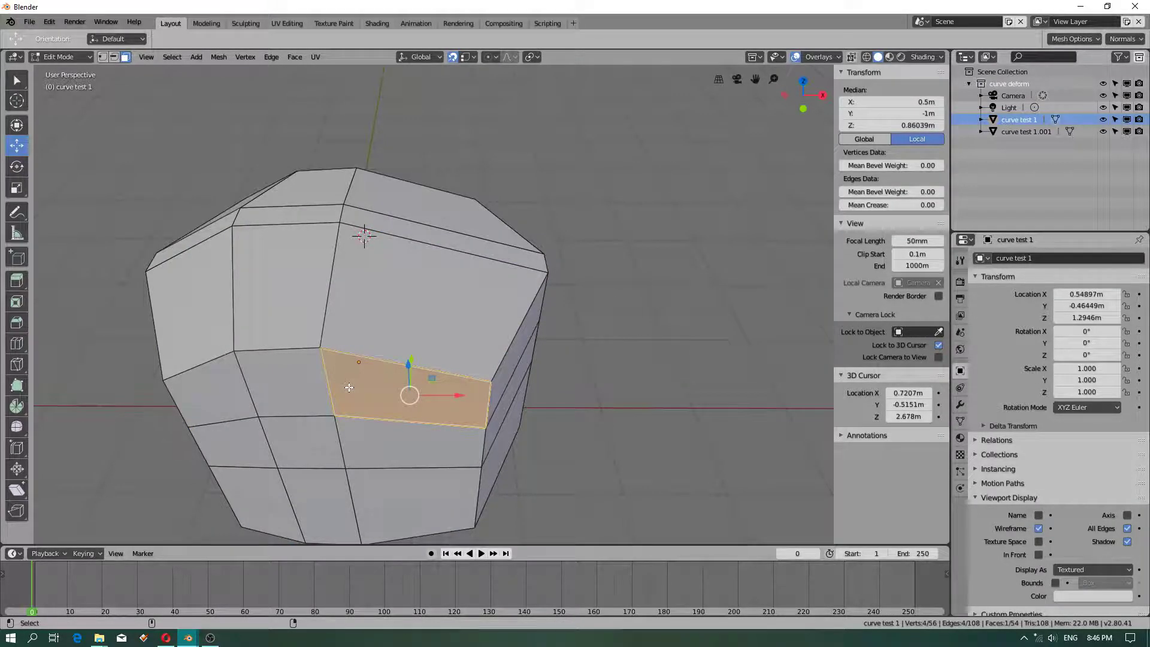
pyautogui.press('ctrl+KP_Add')
pyautogui.press('ctrl+KP_Add')
pyautogui.press('ctrl+KP_Add')
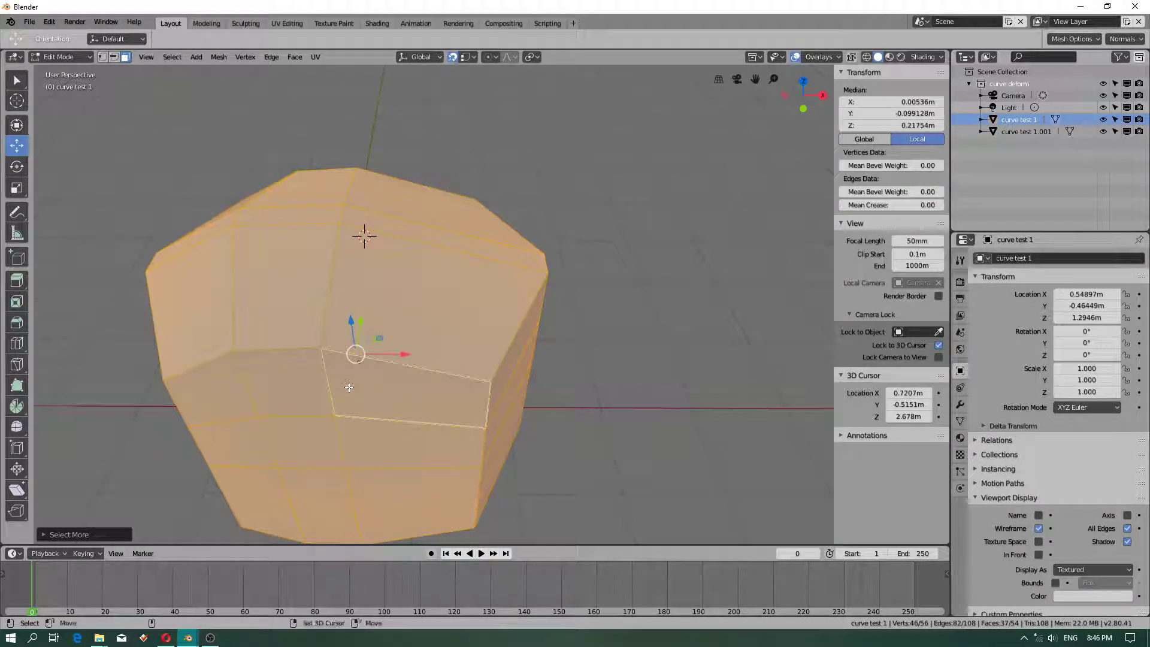
pyautogui.moveTo(350, 388); pyautogui.dragTo(444, 330, button='middle')
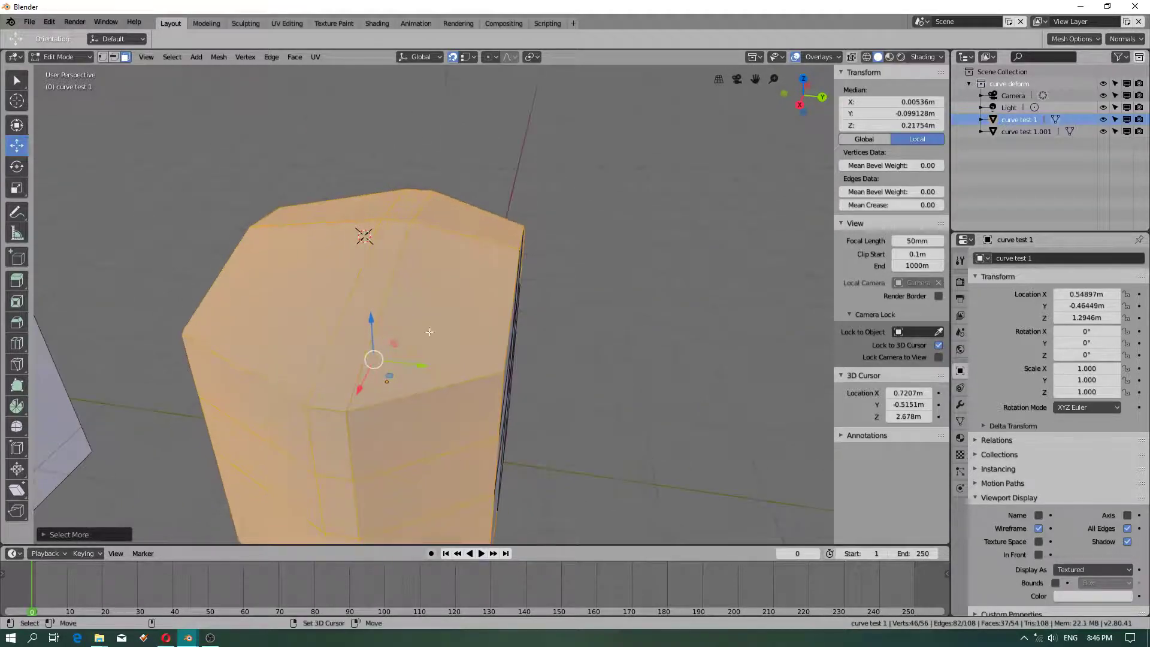
# - Alternate between selecting single faces and clearing the selection in empty space, ending with the large sloped top face selected
pyautogui.click(445, 330)
pyautogui.click(280, 204)
pyautogui.click(352, 327)
pyautogui.click(141, 229)
pyautogui.click(350, 328)
pyautogui.click(149, 239)
pyautogui.click(270, 290)
pyautogui.click(100, 190)
pyautogui.click(281, 294)
pyautogui.click(369, 317)
pyautogui.click(509, 336)
pyautogui.click(785, 329)
pyautogui.click(287, 272)
# - Examine the selection commands and the context options of the None command without applying any
pyautogui.click(178, 60)
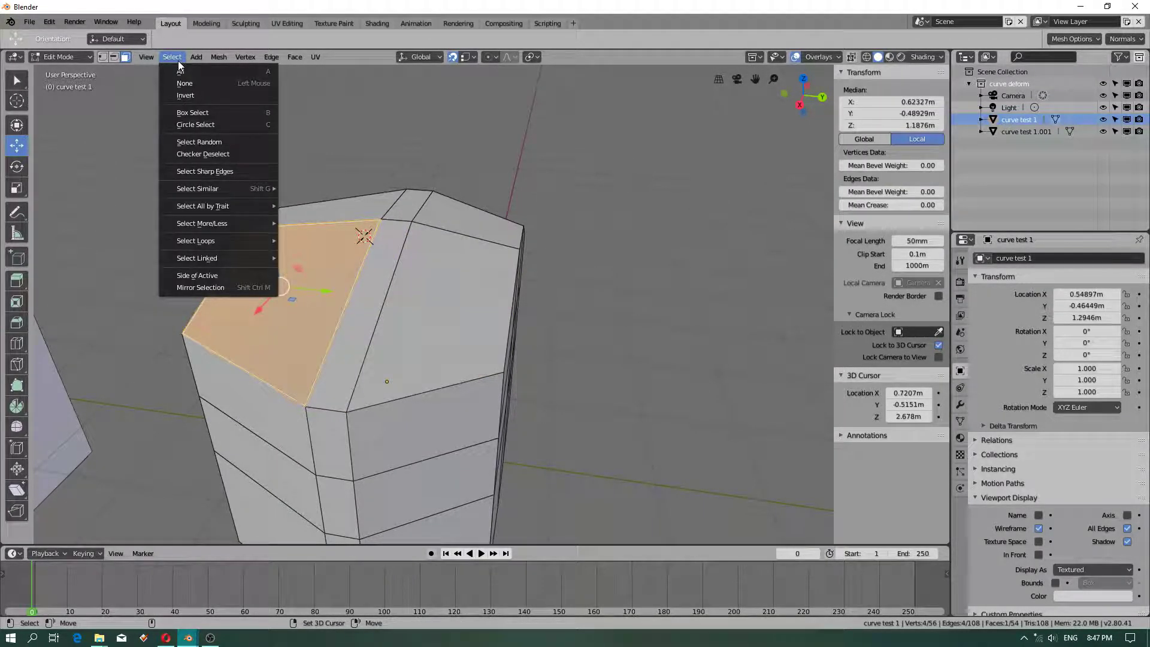
pyautogui.rightClick(206, 85)
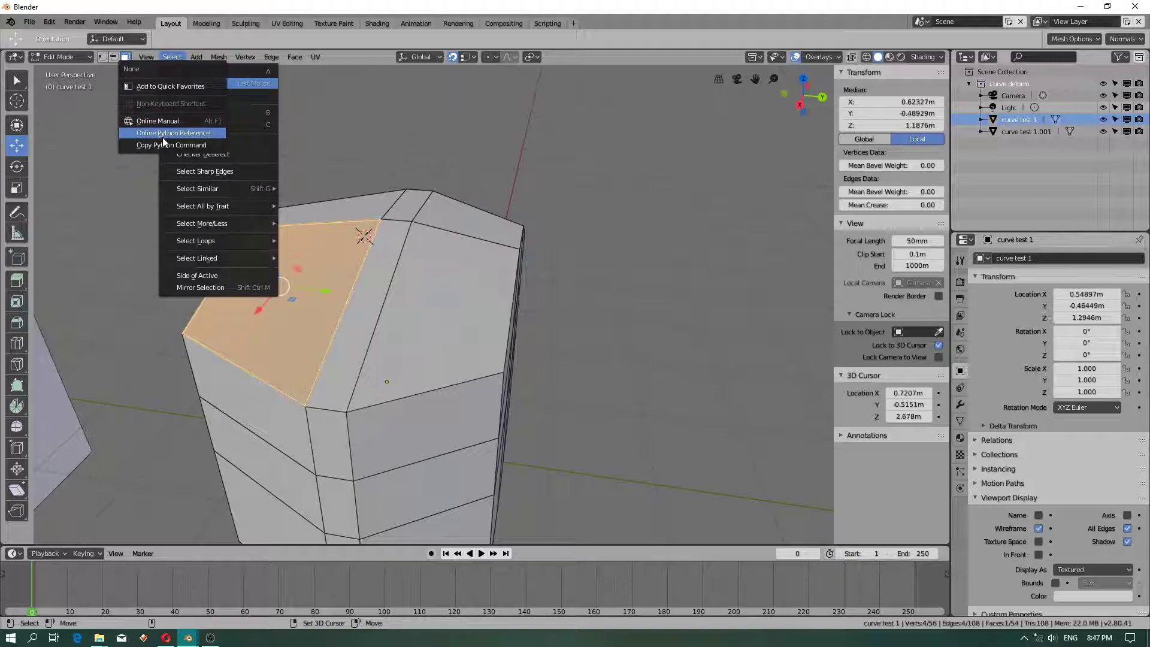
pyautogui.click(168, 57)
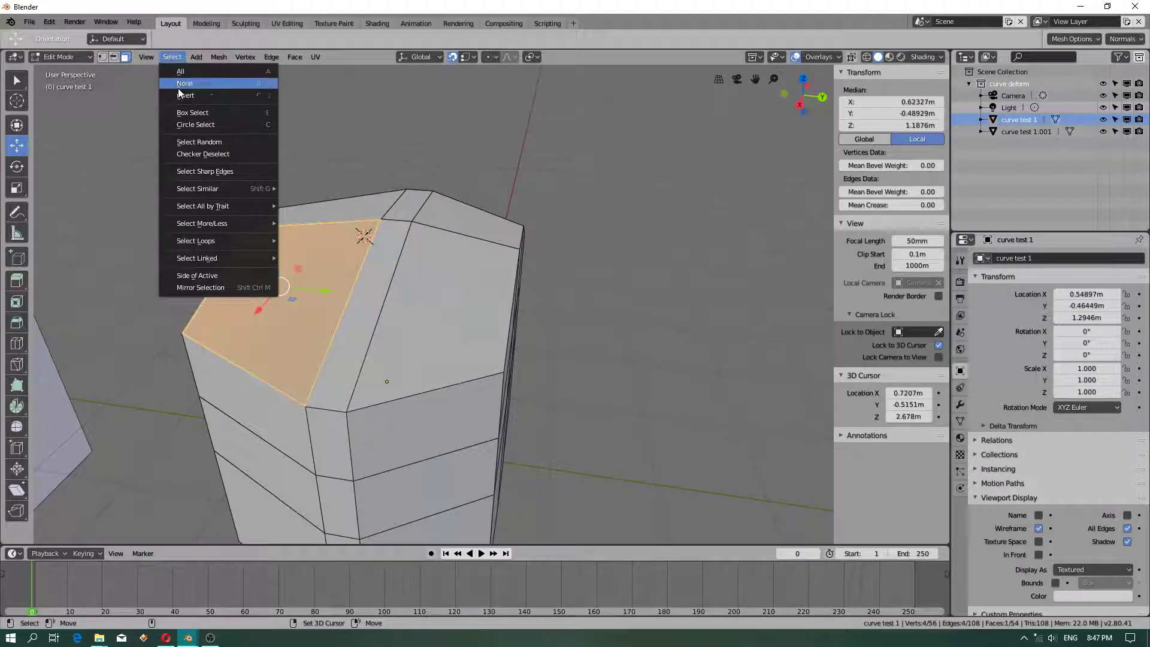
pyautogui.click(439, 134)
# - Box-select the faces across the upper part of the mesh, and cancel a second box selection
pyautogui.press('b')
pyautogui.moveTo(181, 141); pyautogui.dragTo(583, 413)
pyautogui.press('b')
pyautogui.press('Escape')
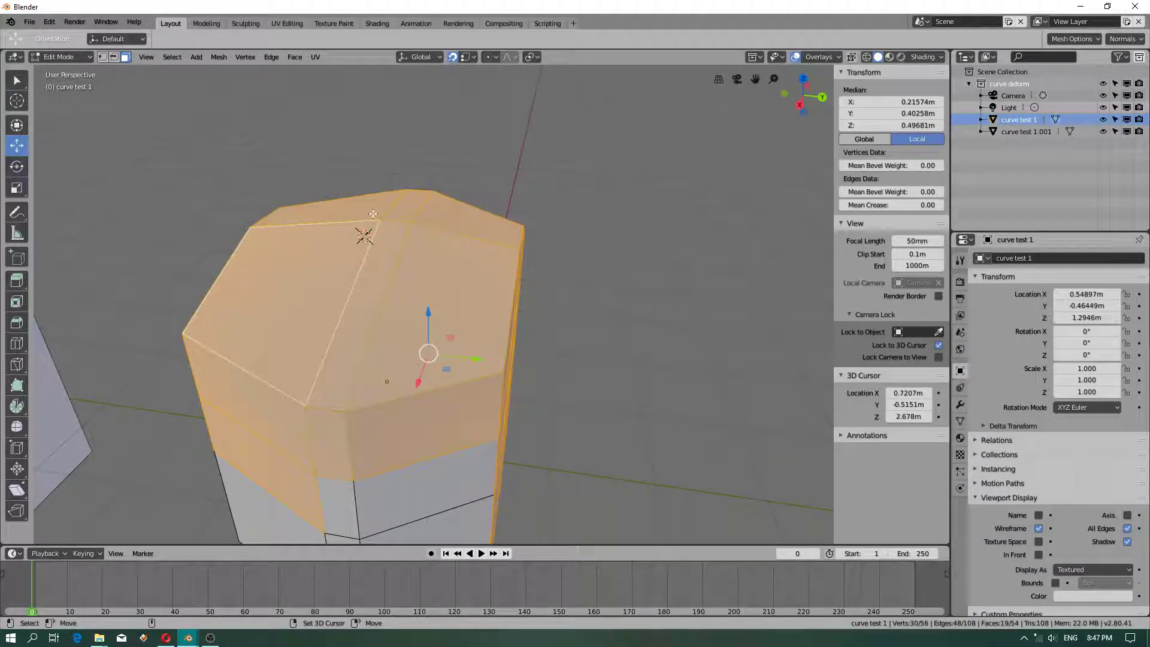
# - Select only the top face around local X -0.31 m, Y -0.49 m, and view the vertex and mesh operations
pyautogui.click(375, 214)
pyautogui.click(243, 56)
pyautogui.click(243, 54)
pyautogui.click(218, 56)
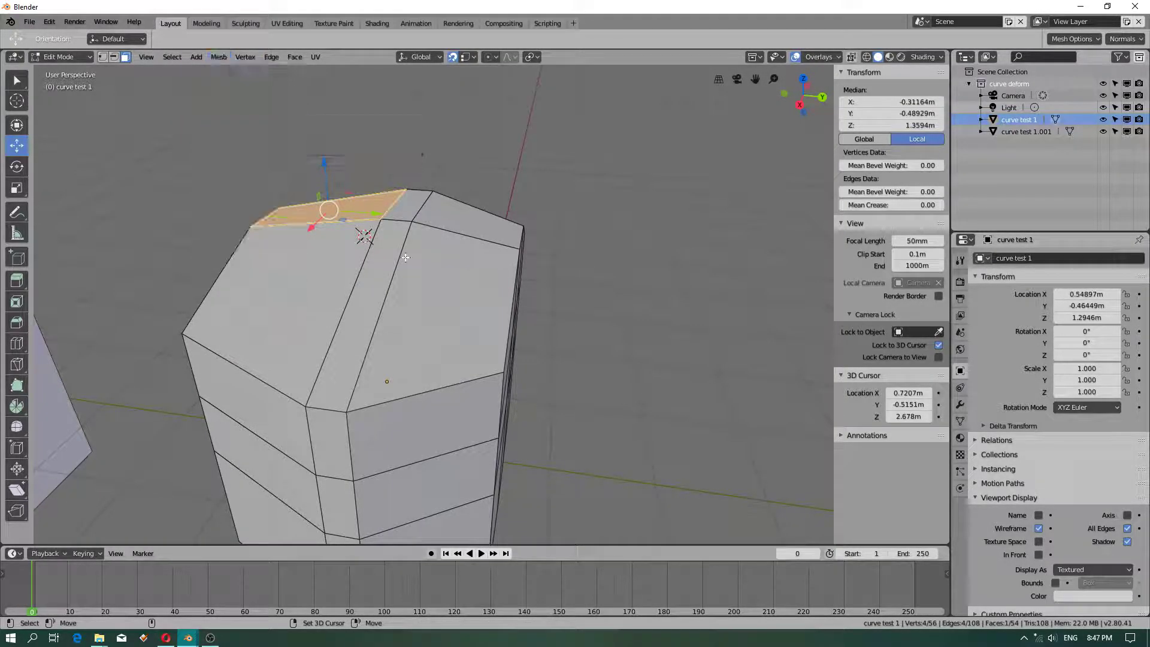
# - Select the large sloped top face around local X 0.62 m and extrude it outward to about local Z 1.86 m
pyautogui.click(316, 321)
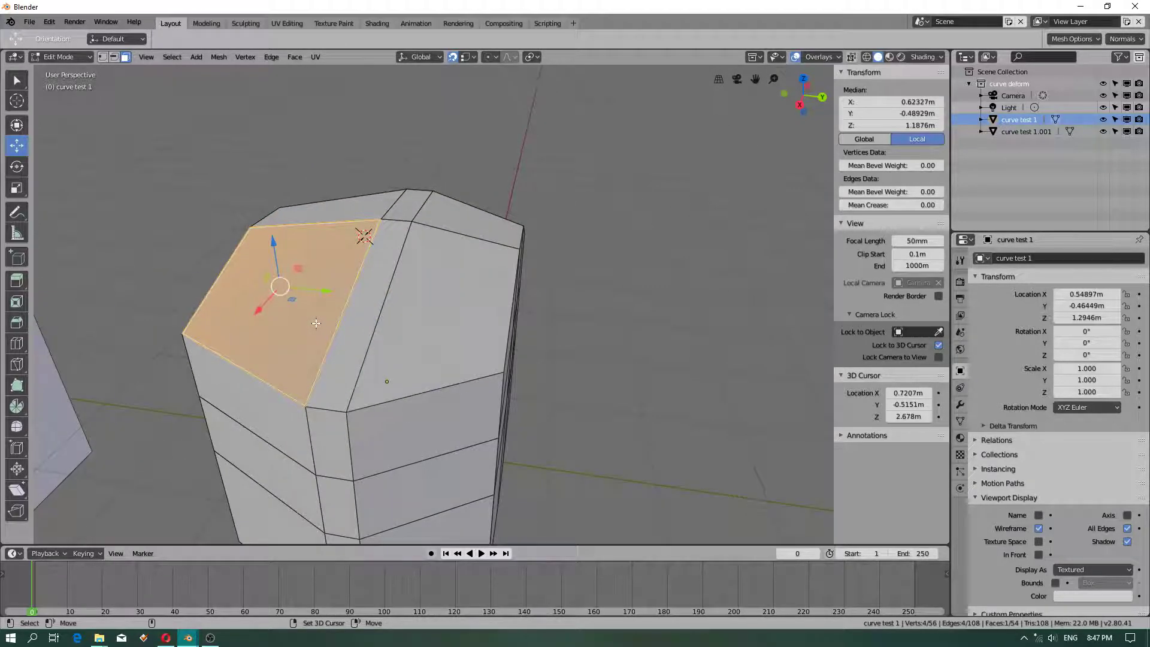
pyautogui.press('e')
pyautogui.click(295, 219)
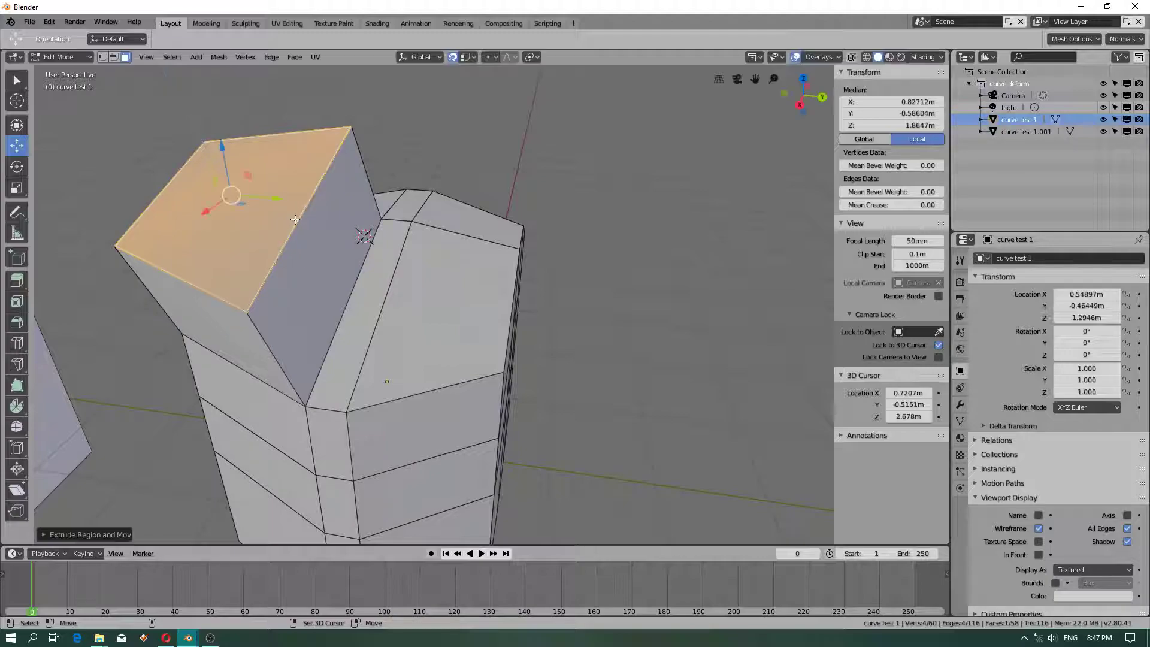
# - Turn off snapping and extrude the selected face again to about local Z 2.30 m
pyautogui.click(454, 57)
pyautogui.press('e')
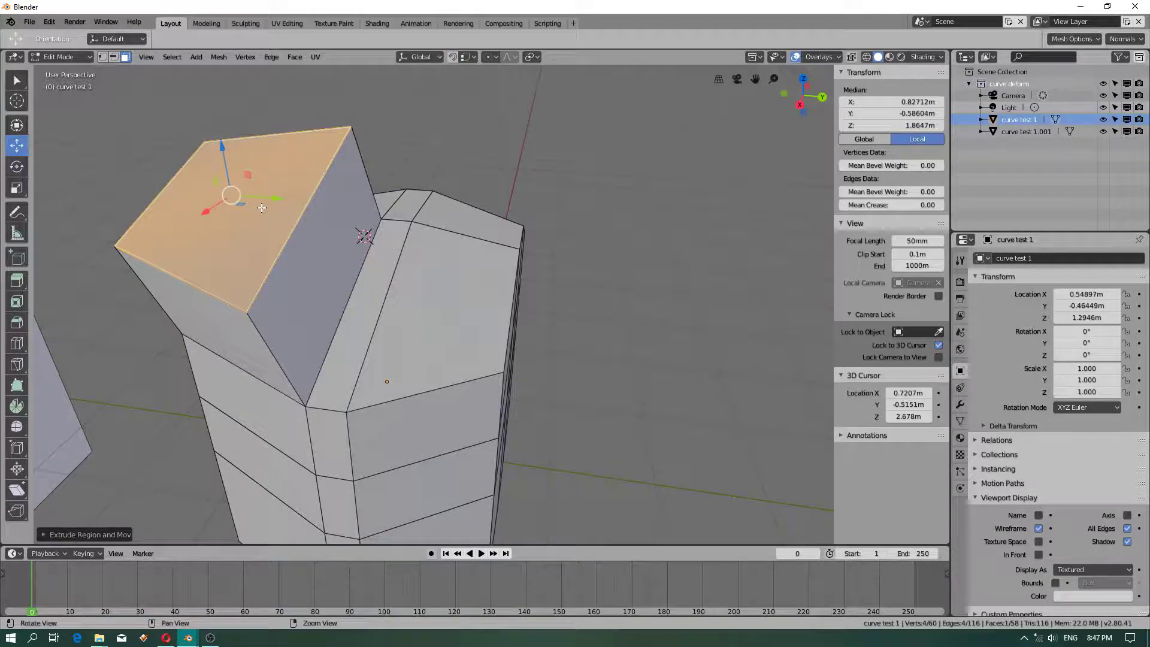
pyautogui.click(221, 131)
pyautogui.scroll(-4, 311, 310)
pyautogui.moveTo(310, 311); pyautogui.dragTo(269, 309, button='middle')
# - View the mesh extrude options without applying any, and clear the face selection
pyautogui.click(218, 57)
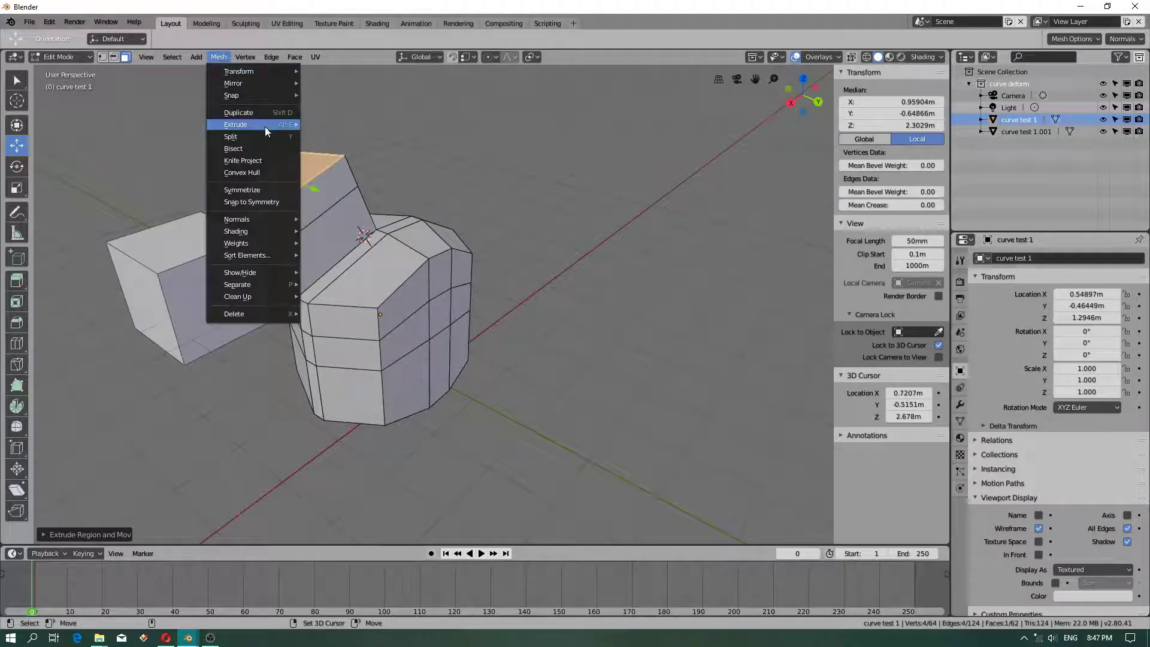
pyautogui.moveTo(265, 127)
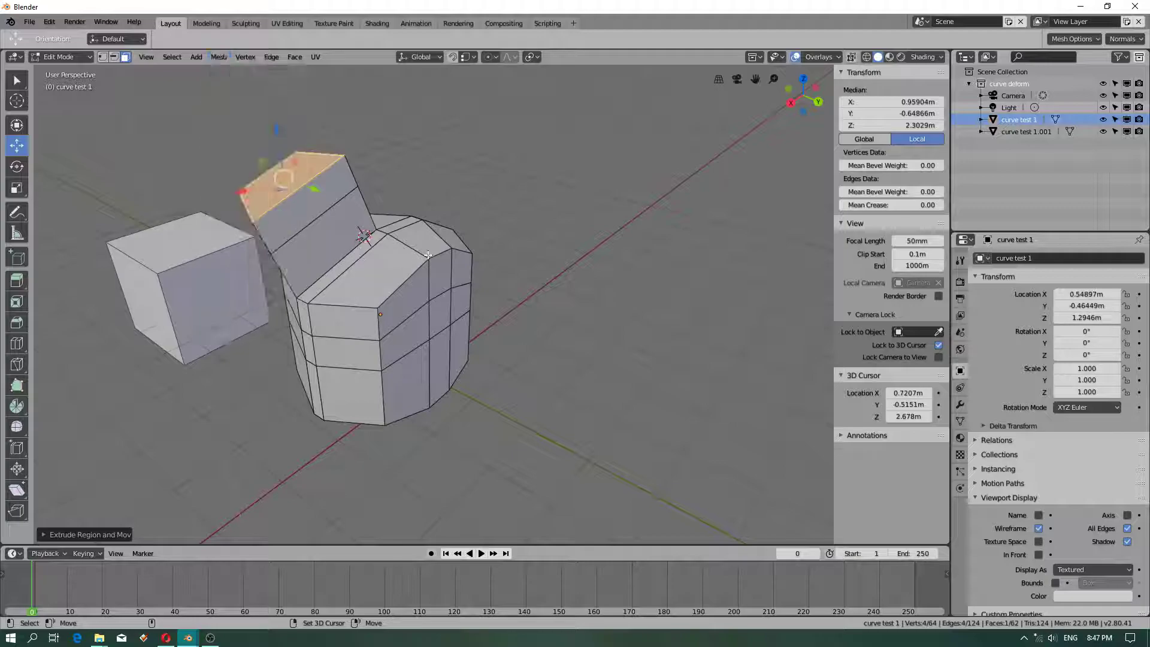
pyautogui.hotkey('alt', 'a')
# - Select the sloped top face around local X -0.93 m, and switch the selection to the one around X -0.31 m
pyautogui.scroll(-3, 461, 369)
pyautogui.moveTo(468, 386); pyautogui.dragTo(357, 411, button='middle')
pyautogui.click(366, 263)
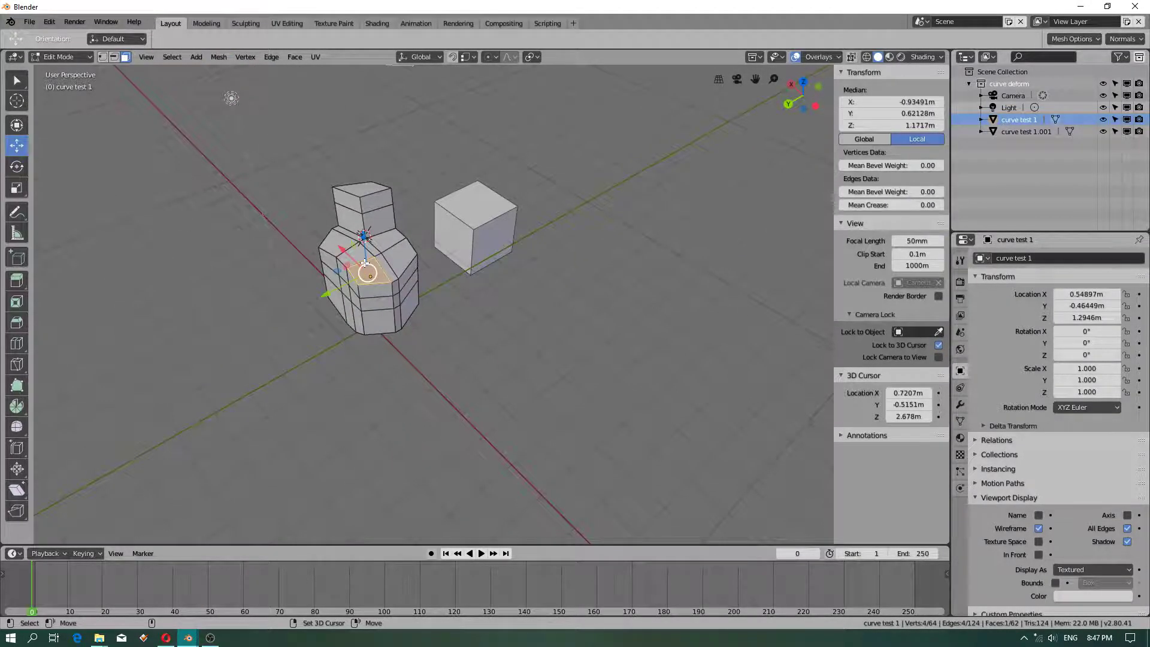
pyautogui.scroll(-3, 363, 264)
pyautogui.scroll(2, 364, 264)
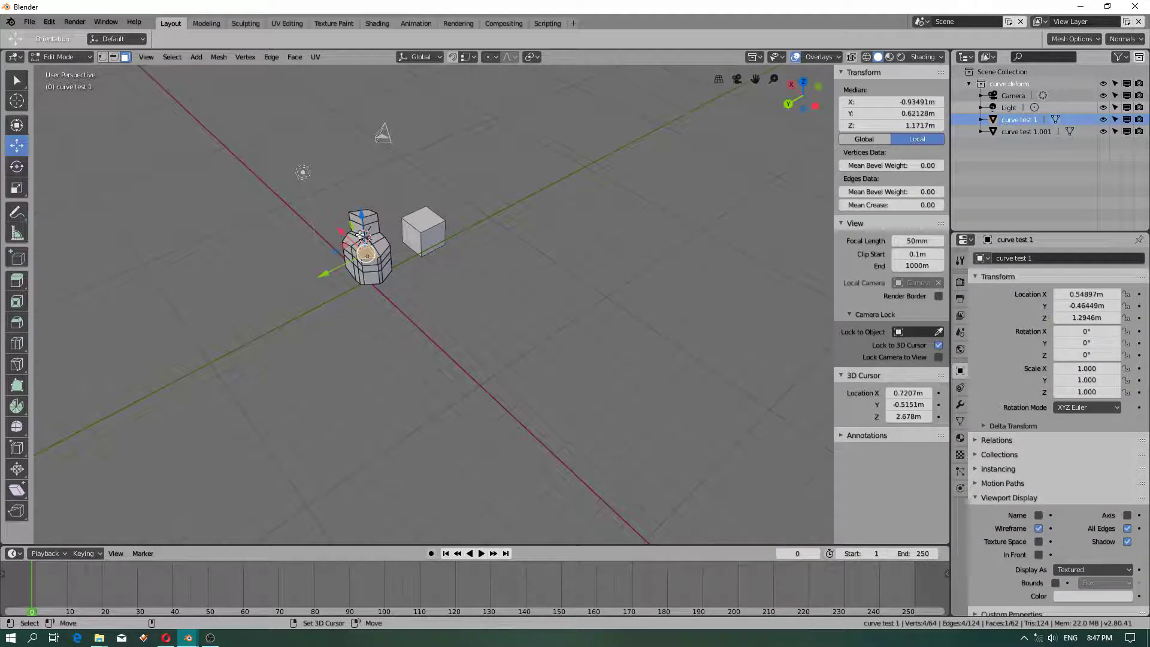
pyautogui.click(372, 265)
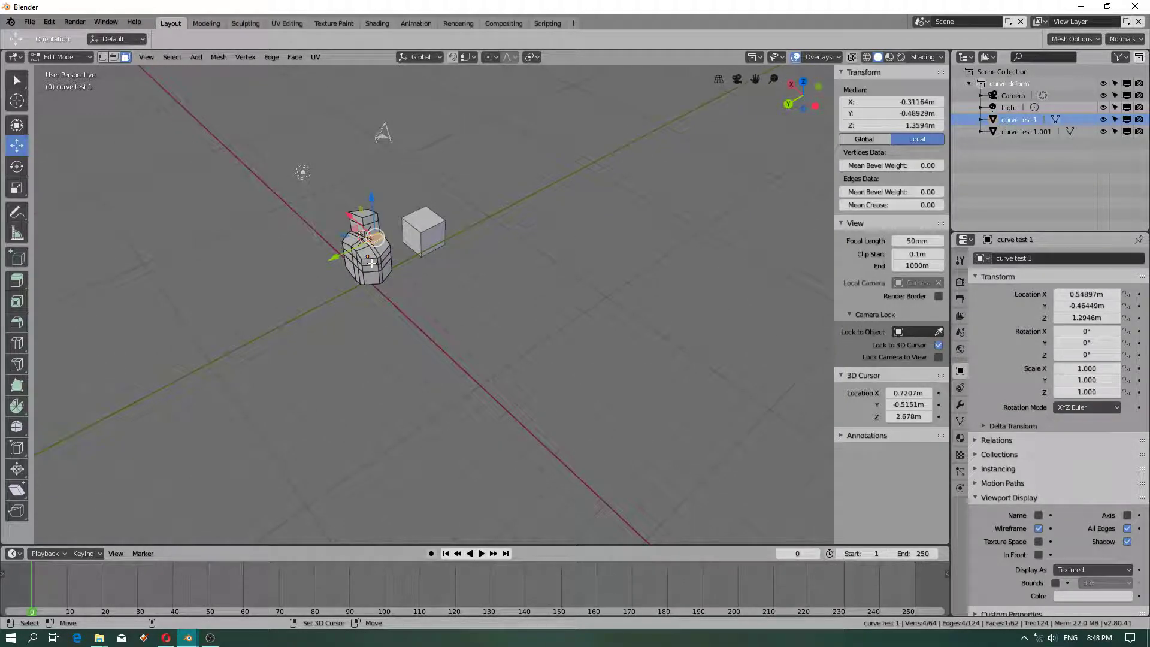
pyautogui.scroll(6, 372, 264)
pyautogui.scroll(-6, 372, 270)
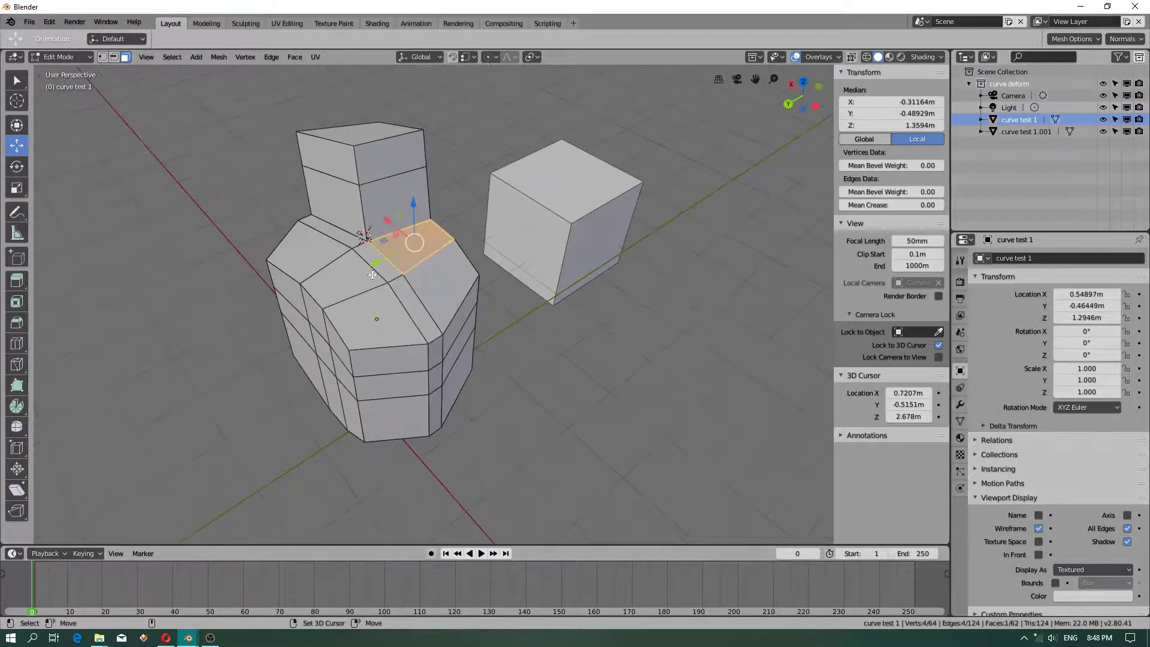
pyautogui.scroll(6, 371, 285)
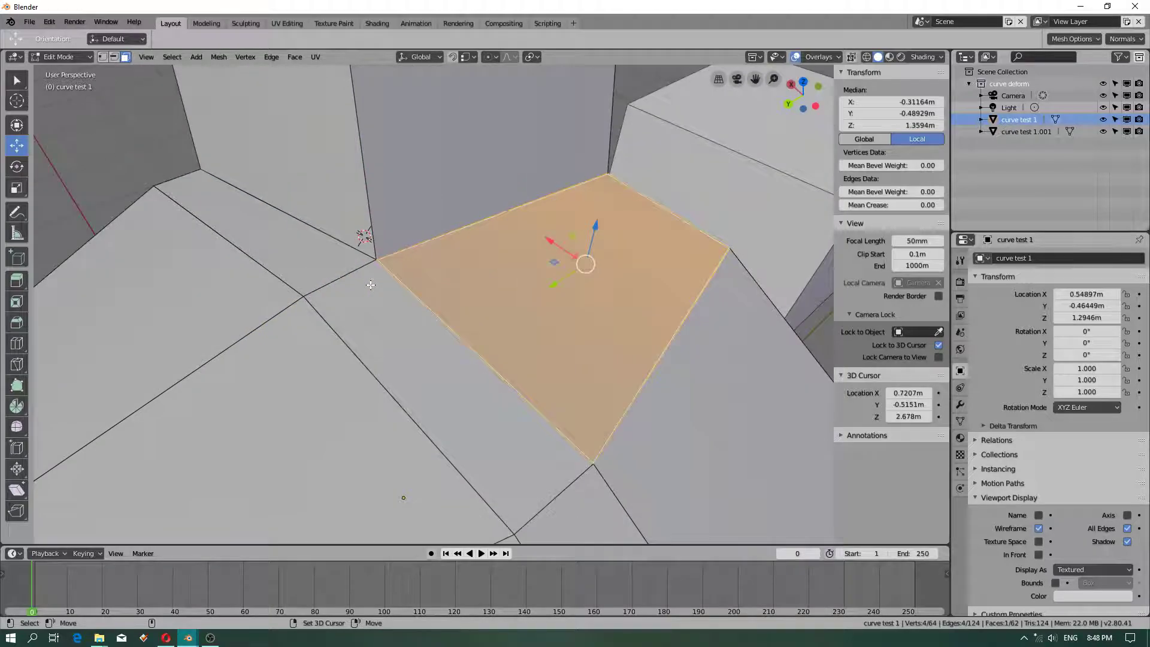
# - Frame the selected sloped face, zoom out and reframe it repeatedly, and view the mesh from another side
pyautogui.click(146, 57)
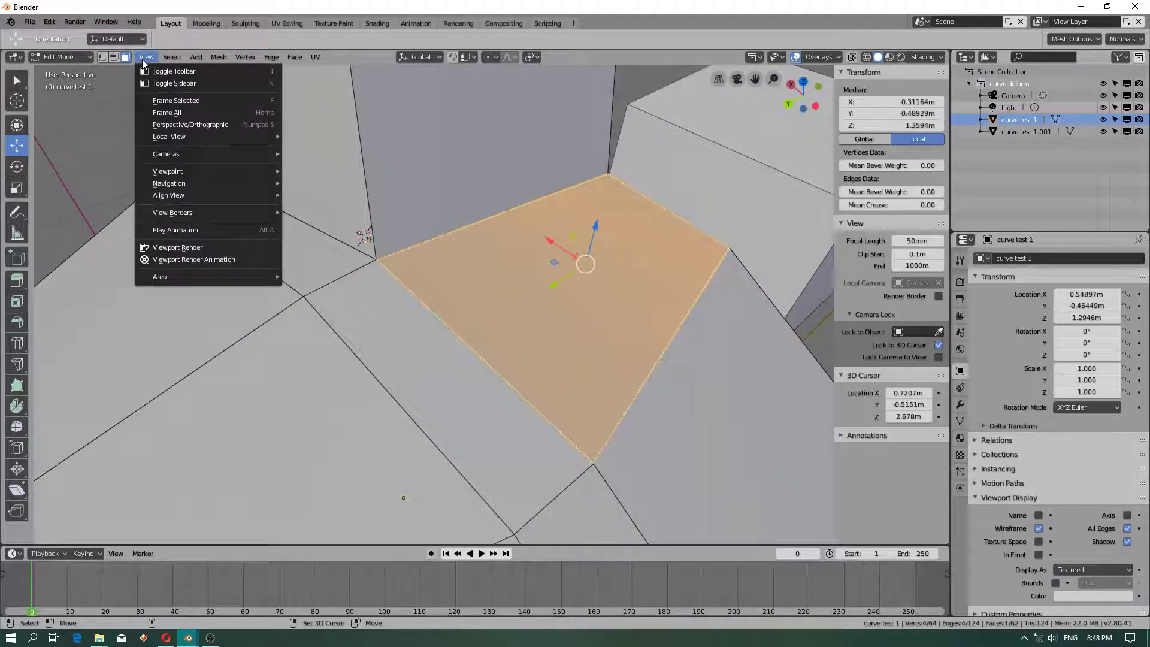
pyautogui.click(185, 103)
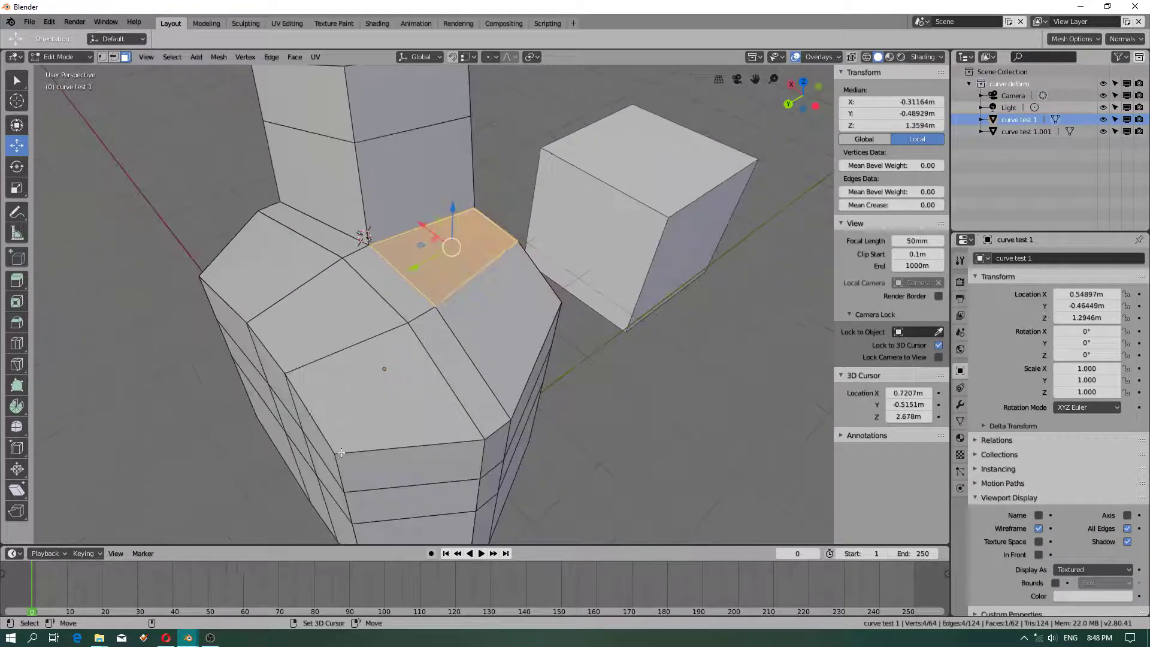
pyautogui.press('KP_Decimal')
pyautogui.scroll(-13, 306, 380)
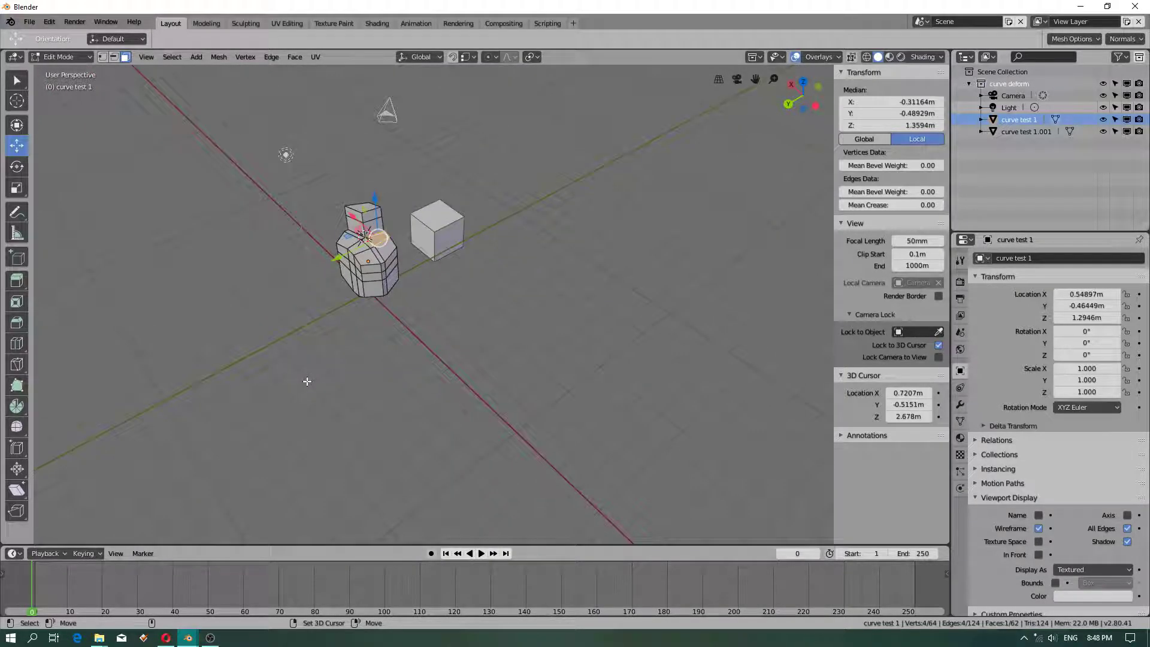
pyautogui.press('KP_Decimal')
pyautogui.scroll(-10, 306, 384)
pyautogui.press('KP_Decimal')
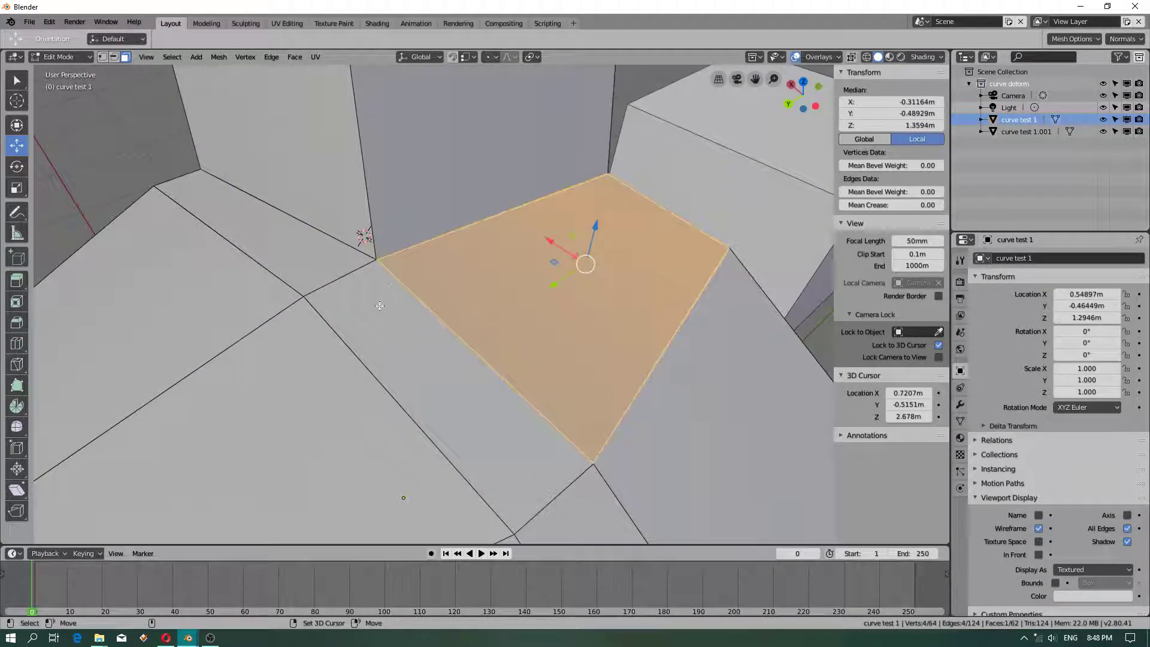
pyautogui.scroll(-5, 352, 300)
pyautogui.moveTo(617, 305); pyautogui.dragTo(506, 329, button='middle')
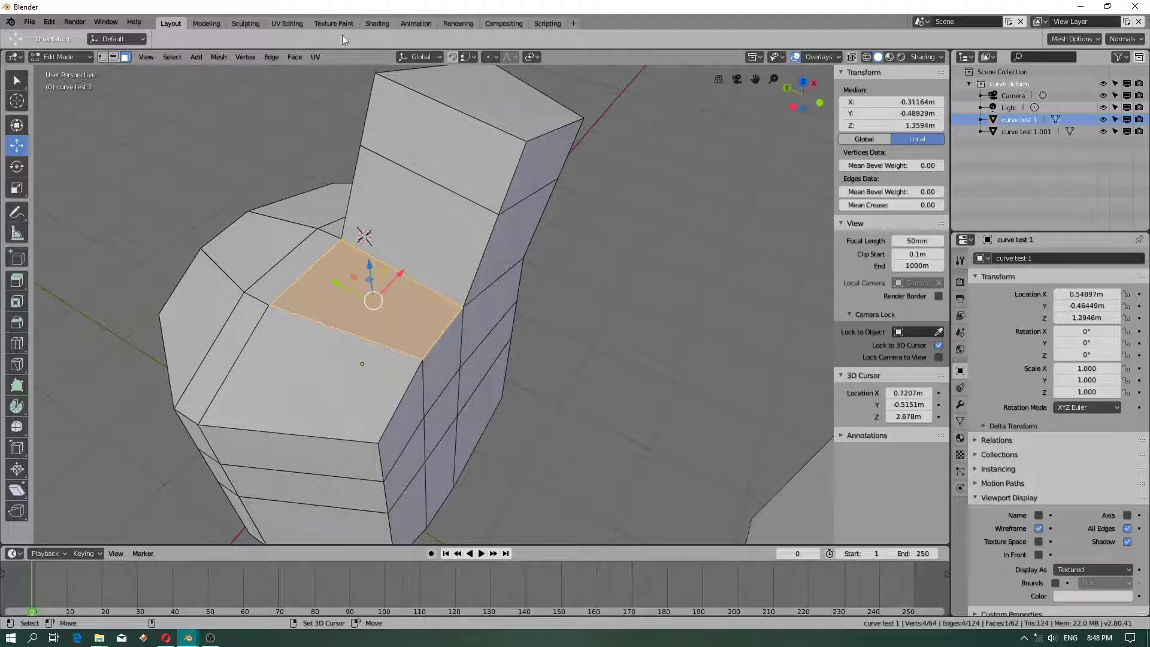
# - Switch to the UV Editing workspace and toggle between all and no faces, leaving the whole mesh selected
pyautogui.click(300, 26)
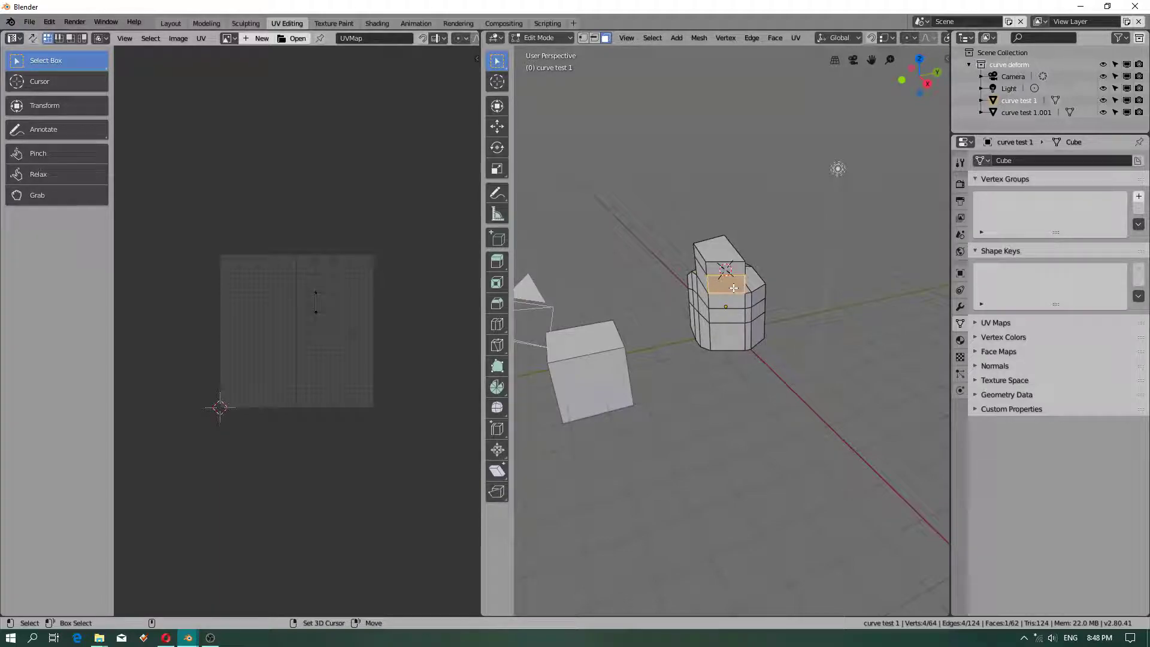
pyautogui.press('a')
pyautogui.moveTo(721, 288); pyautogui.dragTo(739, 302, button='middle')
pyautogui.hotkey('alt', 'a')
pyautogui.press('a')
pyautogui.hotkey('alt', 'a')
pyautogui.press('a')
pyautogui.hotkey('alt', 'a')
pyautogui.press('a')
pyautogui.hotkey('alt', 'a')
pyautogui.press('a')
pyautogui.hotkey('alt', 'a')
pyautogui.press('a')
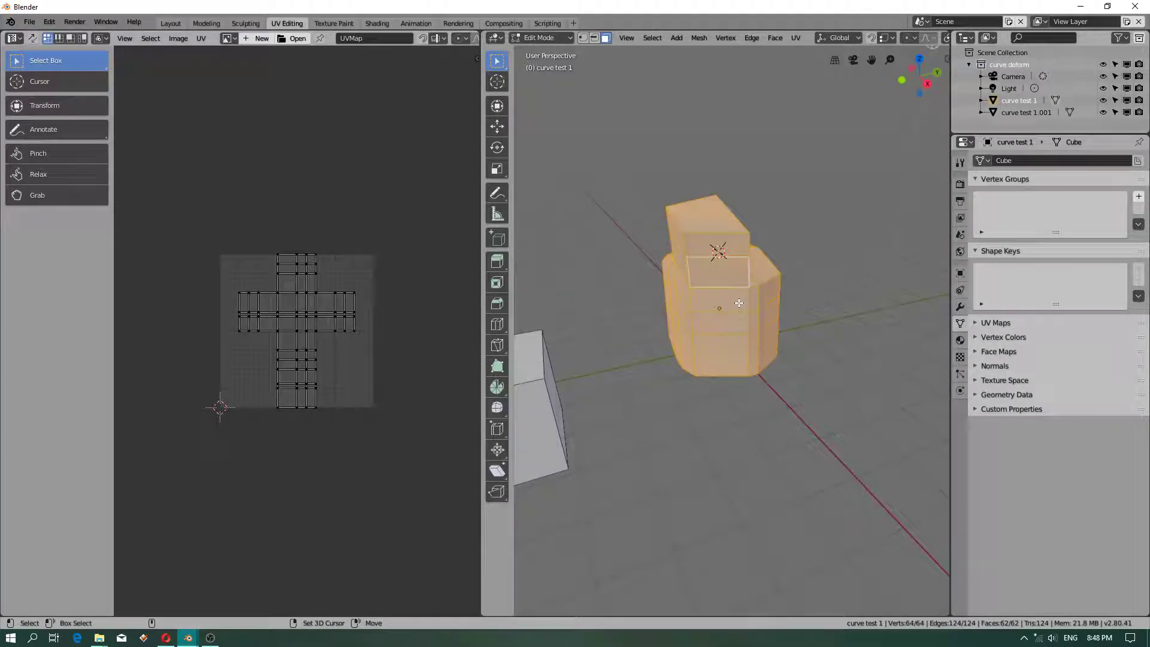
# - Activate the Move tool for the 3D mesh and select the bottom row of vertices in the UV layout
pyautogui.scroll(2, 315, 382)
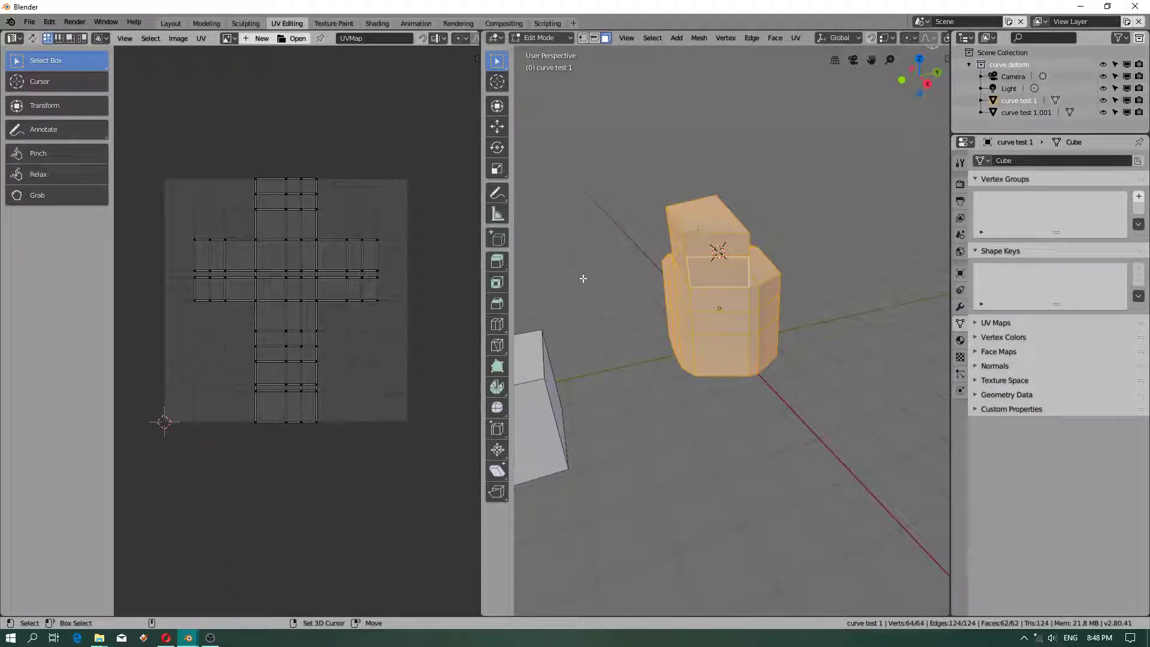
pyautogui.click(498, 127)
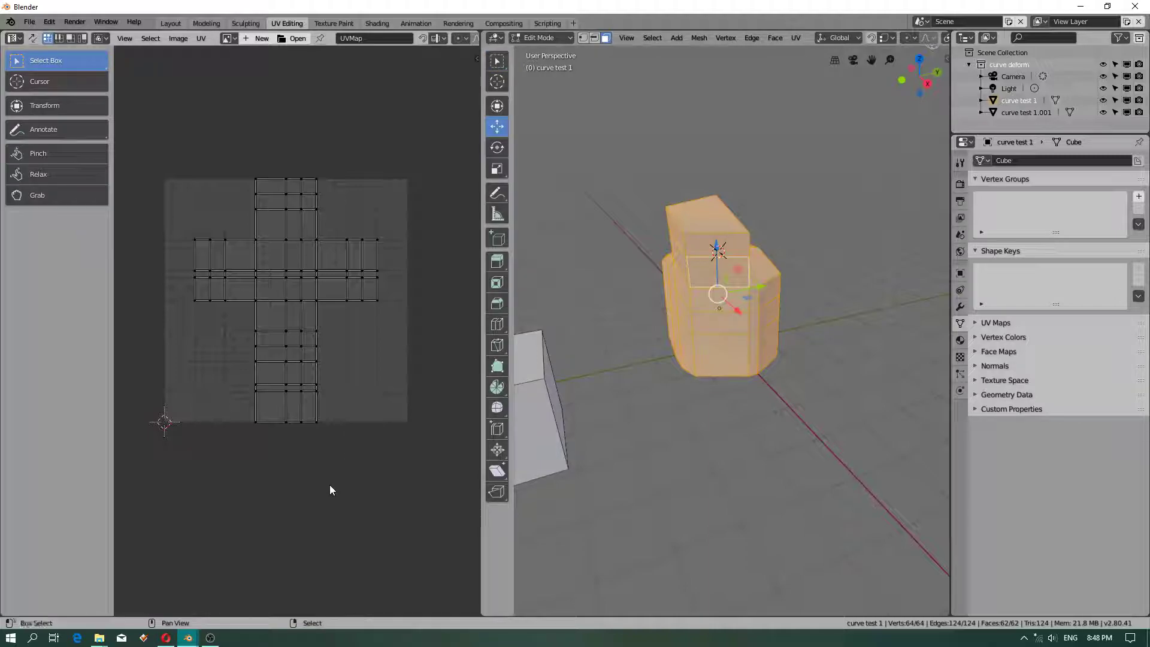
pyautogui.moveTo(312, 492)
pyautogui.mouseDown(button='middle')
pyautogui.moveTo(385, 500)
pyautogui.moveTo(254, 531)
pyautogui.moveTo(377, 533)
pyautogui.moveTo(304, 543)
pyautogui.moveTo(329, 508)
pyautogui.moveTo(334, 521)
pyautogui.moveTo(401, 503)
pyautogui.moveTo(307, 508)
pyautogui.mouseUp(button='middle')
pyautogui.moveTo(330, 483); pyautogui.dragTo(396, 421, button='right')
pyautogui.hotkey('ctrl', 'z')
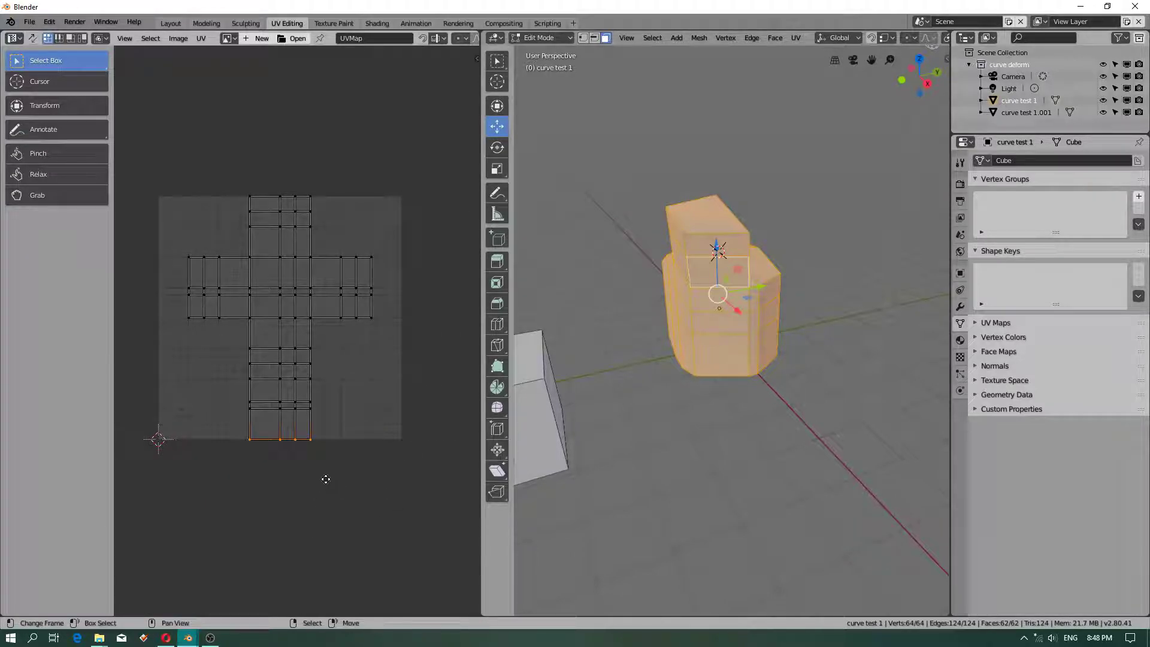
pyautogui.scroll(4, 320, 487)
pyautogui.scroll(-6, 320, 487)
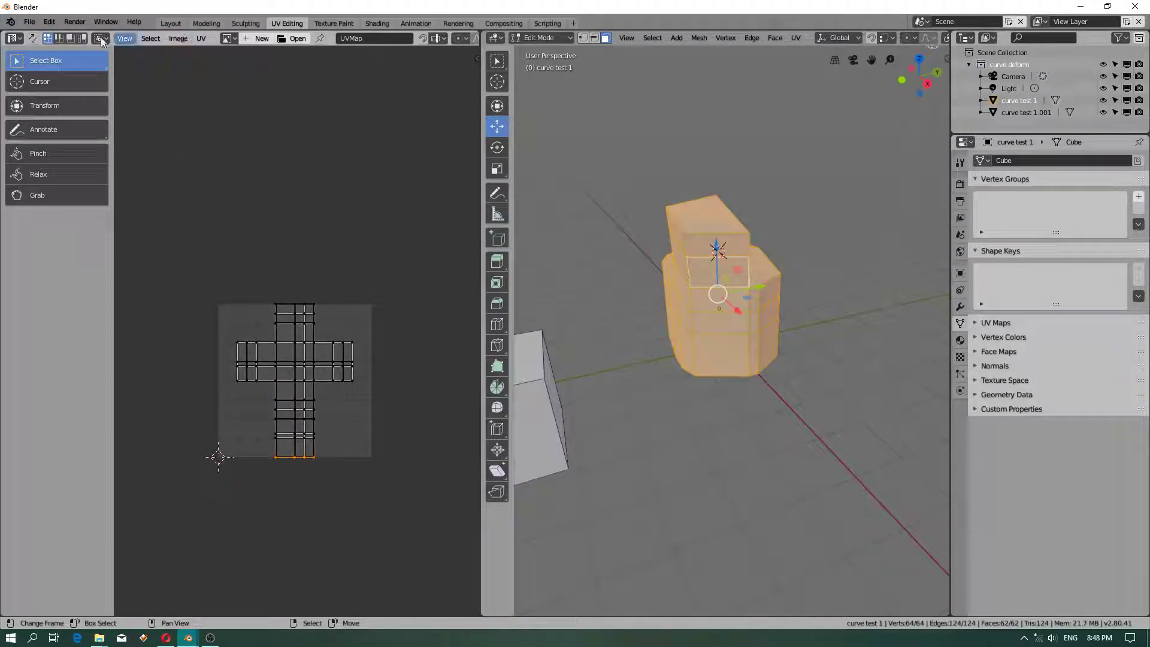
# - Lasso-select the entire cross-shaped UV layout
pyautogui.click(125, 38)
pyautogui.scroll(3, 264, 445)
pyautogui.scroll(-2, 365, 266)
pyautogui.scroll(-3, 384, 251)
pyautogui.moveTo(394, 198)
pyautogui.keyDown('ctrl'); pyautogui.mouseDown(button='right')
pyautogui.moveTo(314, 346)
pyautogui.moveTo(375, 373)
pyautogui.mouseUp(button='right'); pyautogui.keyUp('ctrl')
pyautogui.scroll(1, 417, 240)
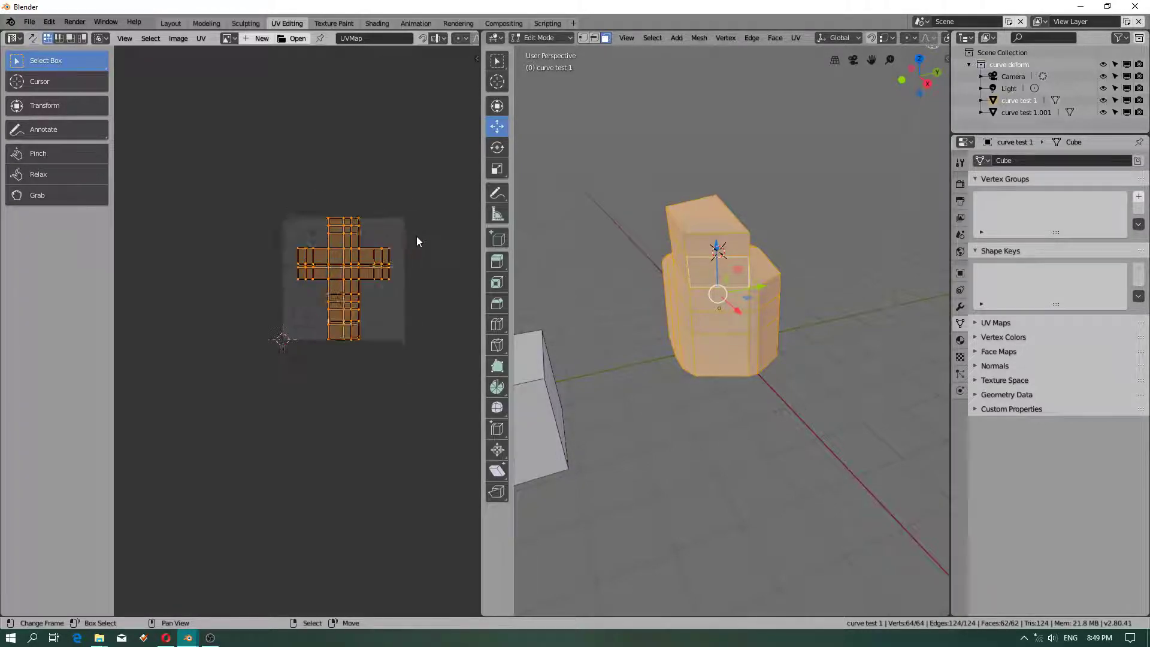
# - Lasso-select the UV vertices at the right end of the cross-shaped layout's horizontal arm
pyautogui.scroll(2, 417, 241)
pyautogui.moveTo(398, 223)
pyautogui.keyDown('ctrl'); pyautogui.mouseDown(button='right')
pyautogui.moveTo(362, 298)
pyautogui.moveTo(384, 303)
pyautogui.moveTo(337, 274)
pyautogui.moveTo(388, 304)
pyautogui.mouseUp(button='right'); pyautogui.keyUp('ctrl')
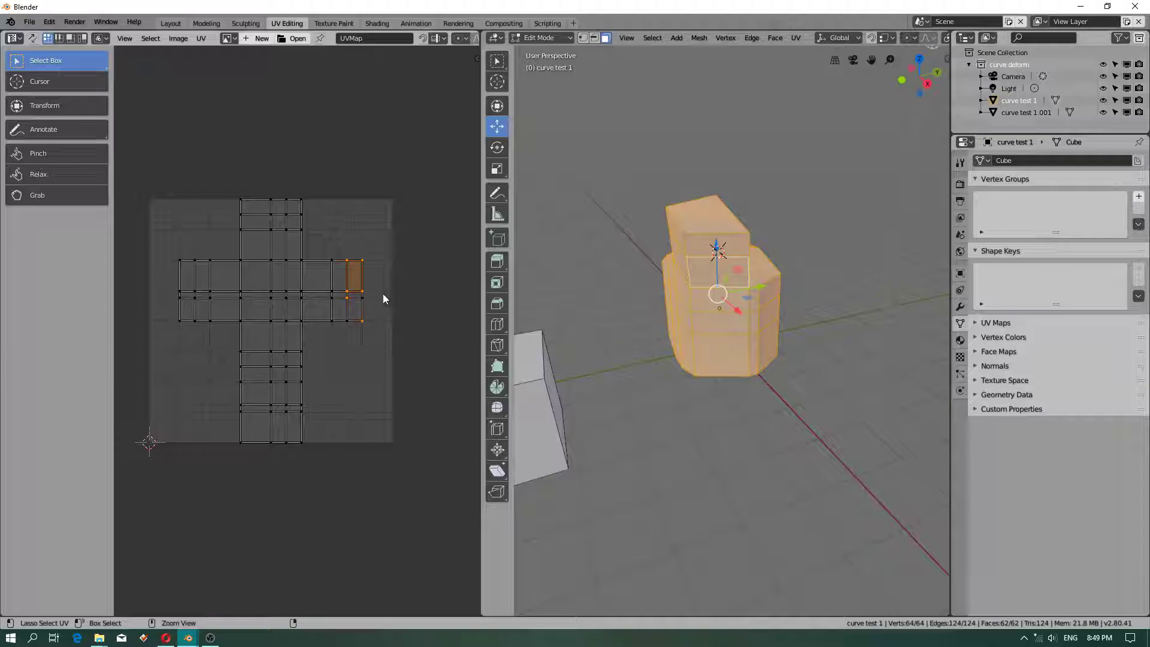
pyautogui.keyDown('ctrl'); pyautogui.moveTo(340, 336); pyautogui.dragTo(320, 314, button='right'); pyautogui.keyUp('ctrl')
pyautogui.scroll(-2, 404, 264)
# - Lasso-select the whole UV layout again and move it slightly to the right
pyautogui.moveTo(419, 258)
pyautogui.keyDown('ctrl'); pyautogui.mouseDown(button='right')
pyautogui.moveTo(334, 200)
pyautogui.moveTo(201, 440)
pyautogui.mouseUp(button='right'); pyautogui.keyUp('ctrl')
pyautogui.scroll(1, 273, 310)
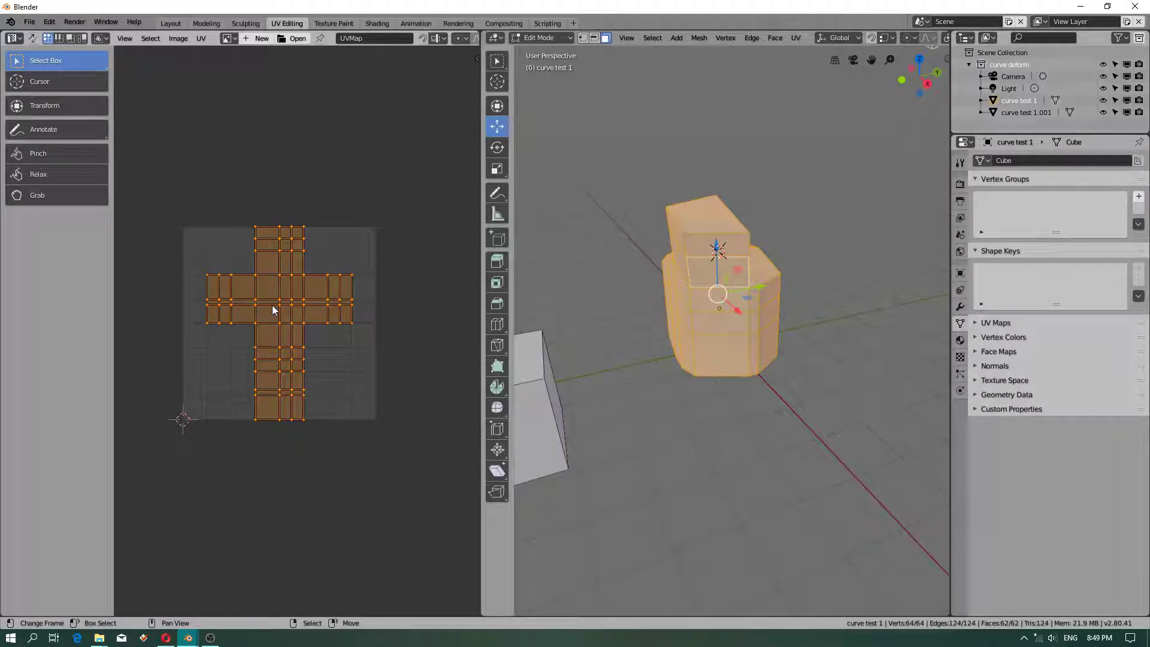
pyautogui.press('g')
pyautogui.click(276, 311)
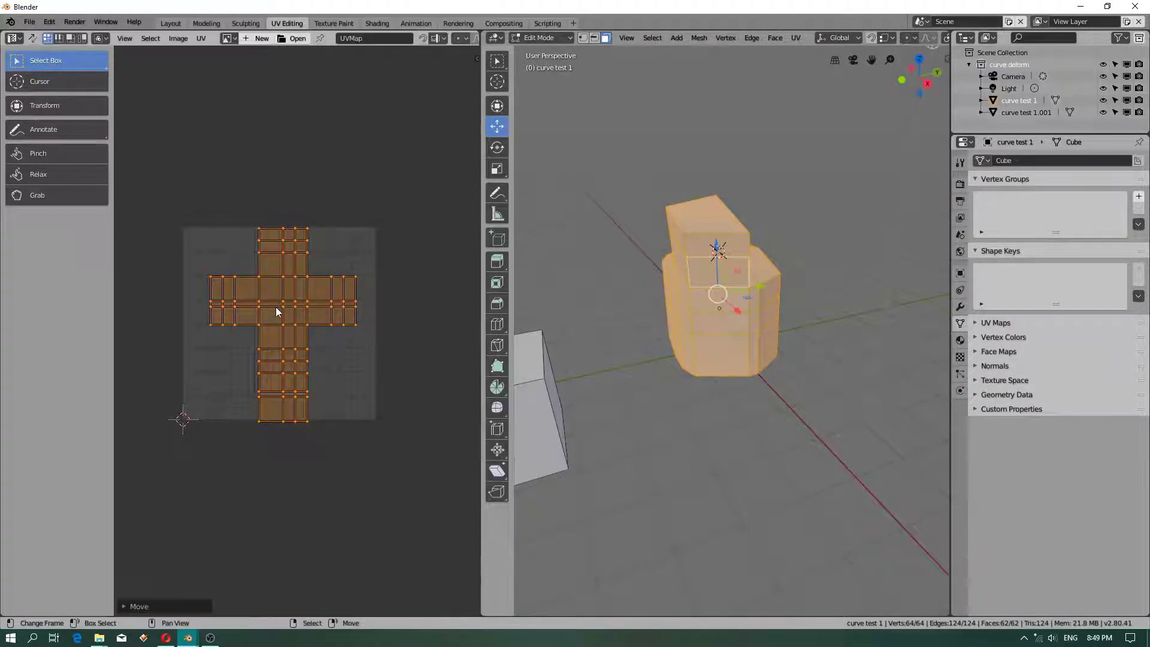
# - Try to rotate and scale the selected UV layout
pyautogui.press('r')
pyautogui.rightClick(350, 326)
pyautogui.press('s')
pyautogui.rightClick(369, 329)
# - Activate the Transform tool in the UV editor and assign T as its shortcut
pyautogui.click(43, 105)
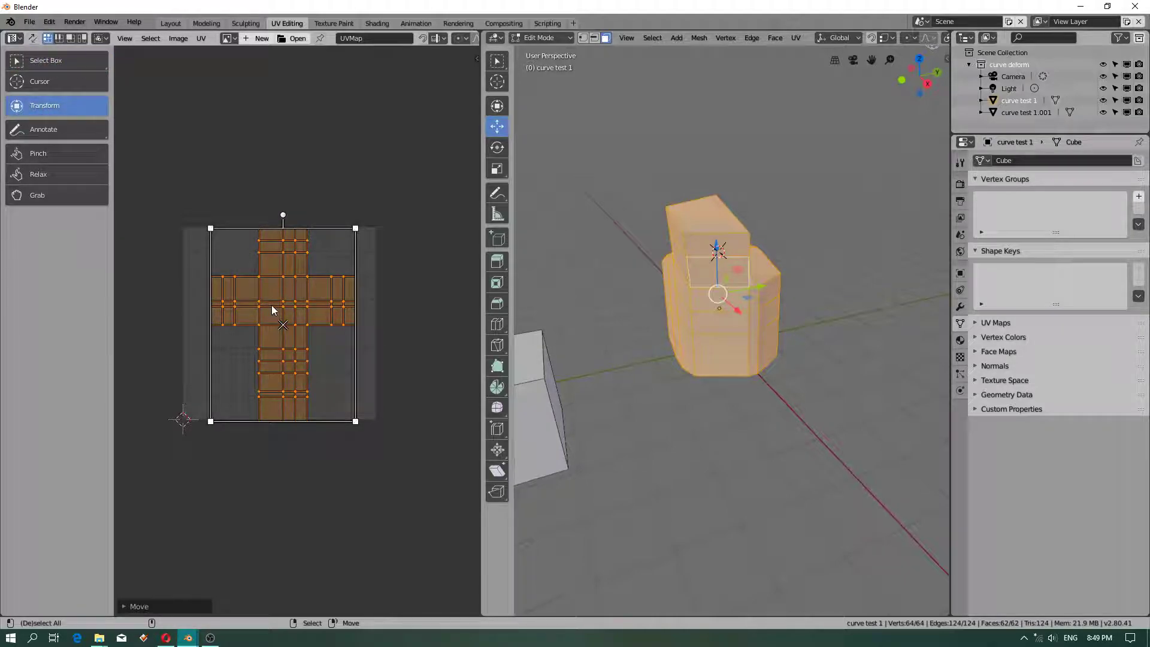
pyautogui.rightClick(41, 111)
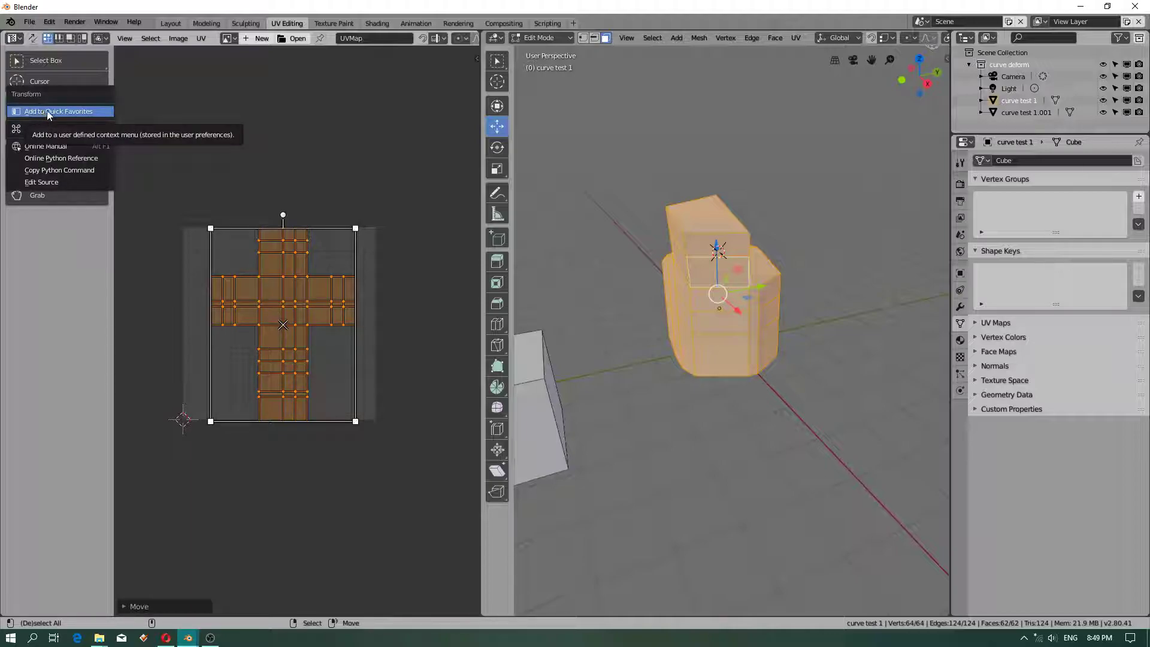
pyautogui.press('Escape')
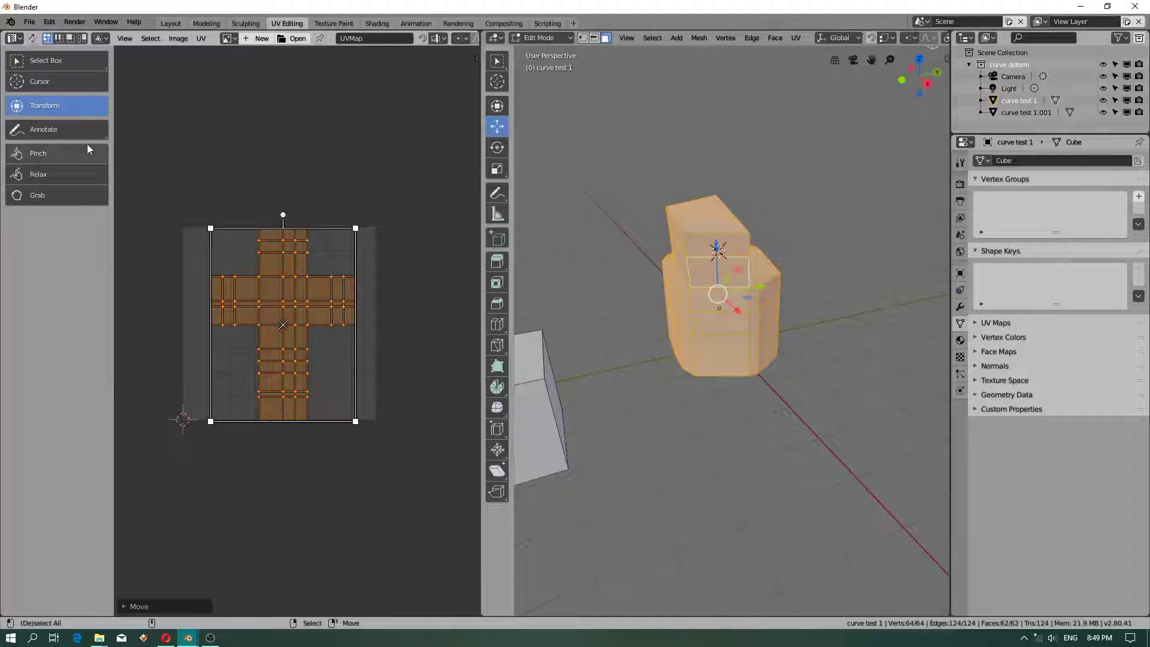
pyautogui.rightClick(54, 112)
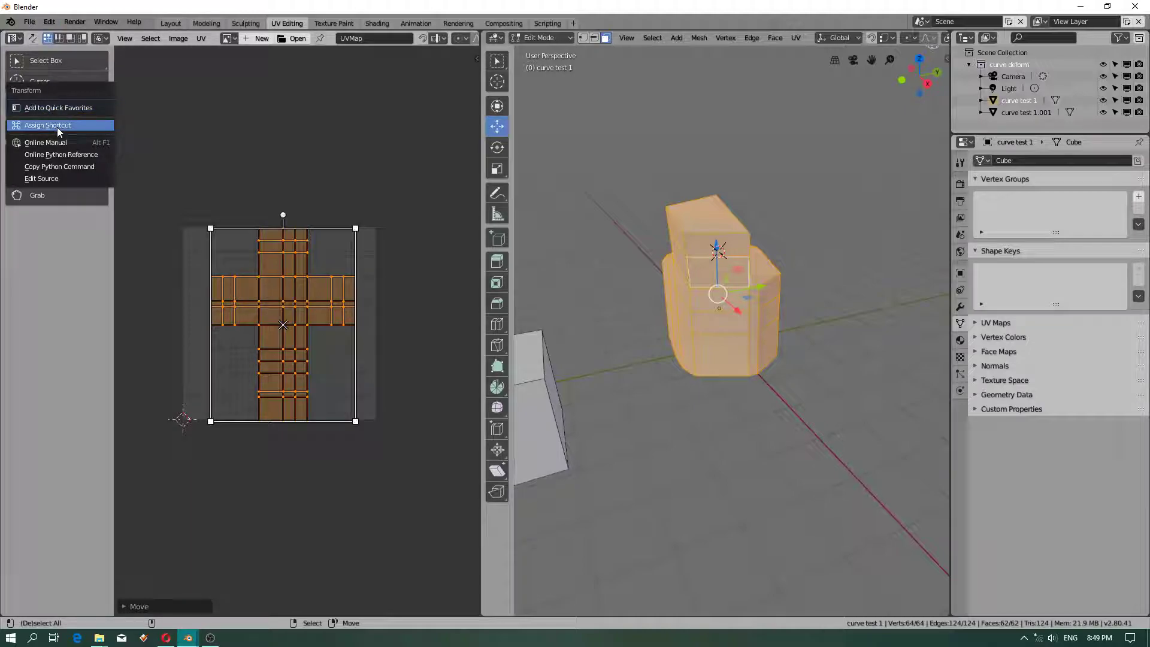
pyautogui.click(57, 127)
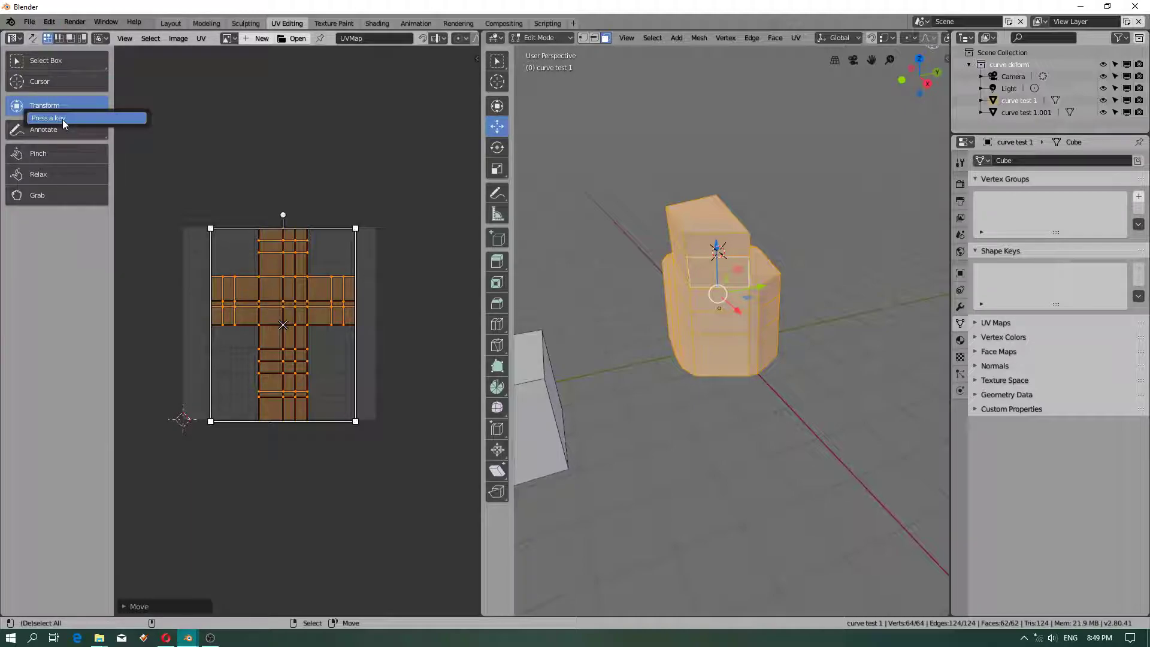
pyautogui.press('t')
# - Lasso-select the entire UV layout, clear the selection, and reselect it all with the Select Box tool
pyautogui.click(278, 280)
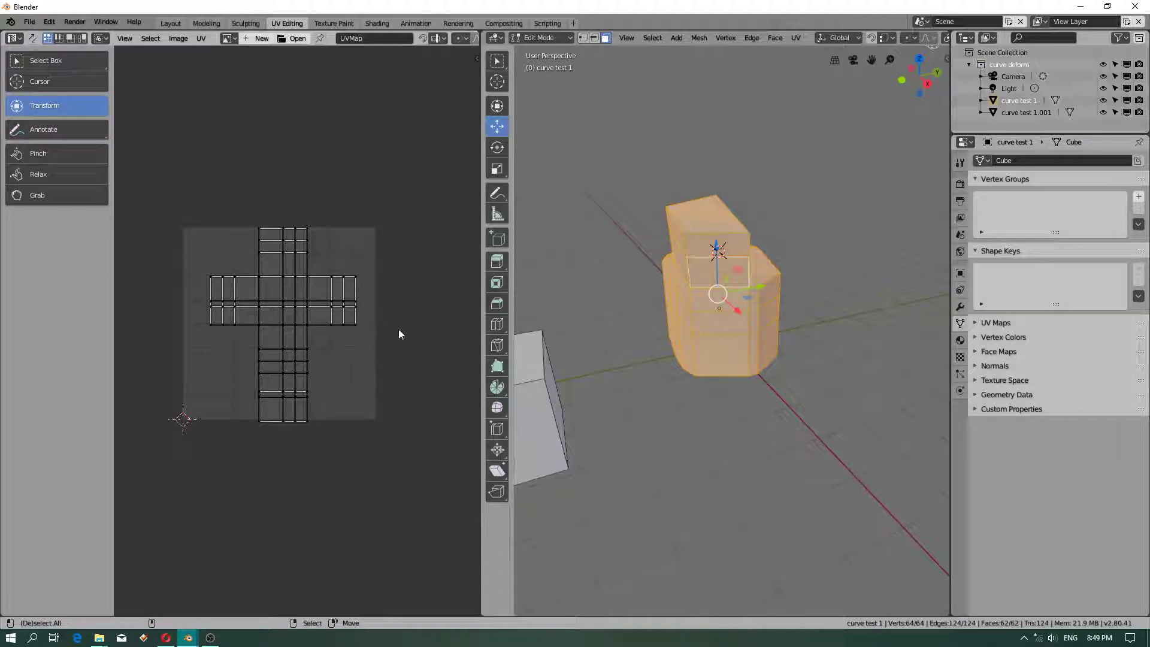
pyautogui.moveTo(415, 258)
pyautogui.keyDown('ctrl'); pyautogui.mouseDown(button='right')
pyautogui.moveTo(225, 469)
pyautogui.moveTo(388, 415)
pyautogui.mouseUp(button='right'); pyautogui.keyUp('ctrl')
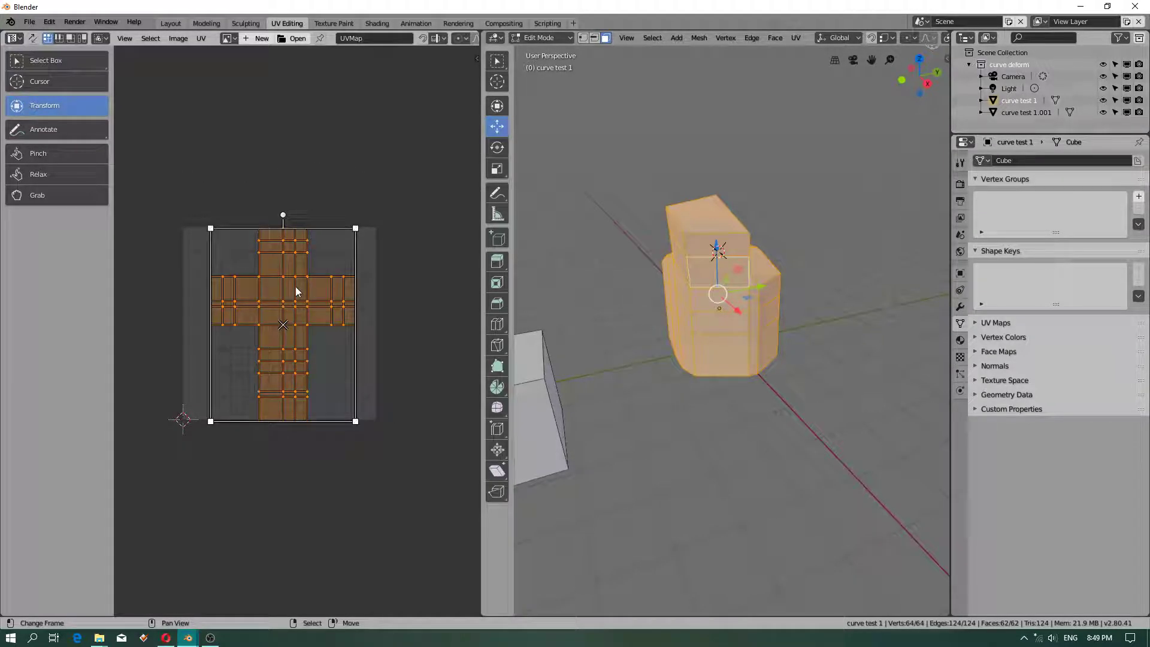
pyautogui.scroll(1, 296, 293)
pyautogui.click(428, 271)
pyautogui.click(65, 62)
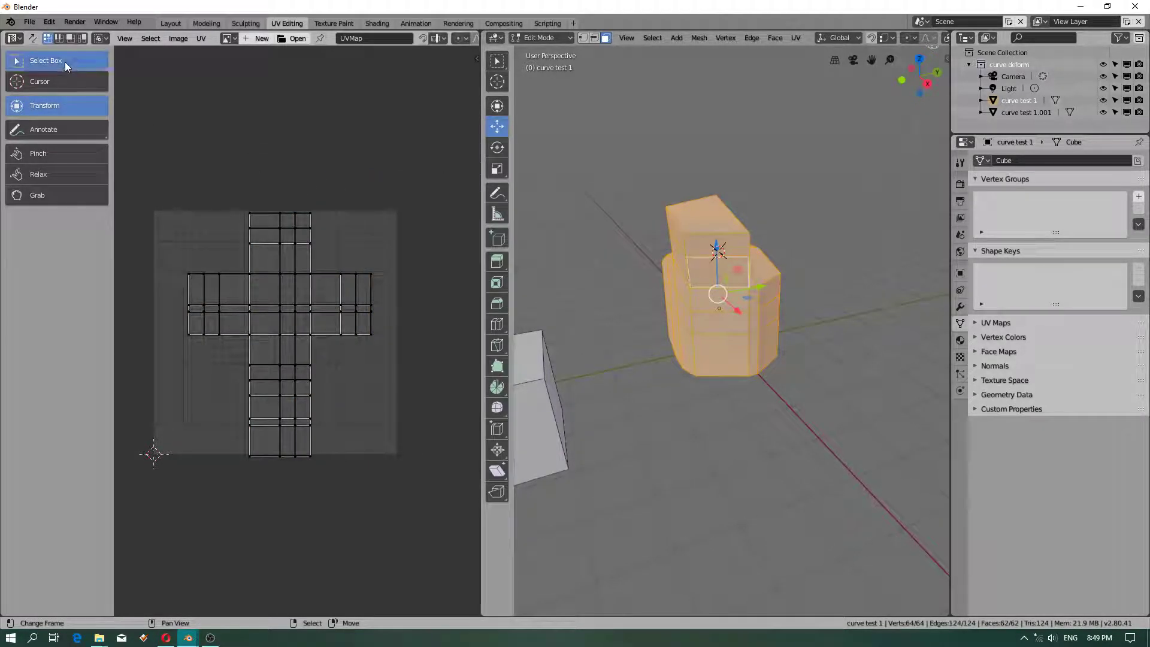
pyautogui.moveTo(145, 157); pyautogui.dragTo(404, 515)
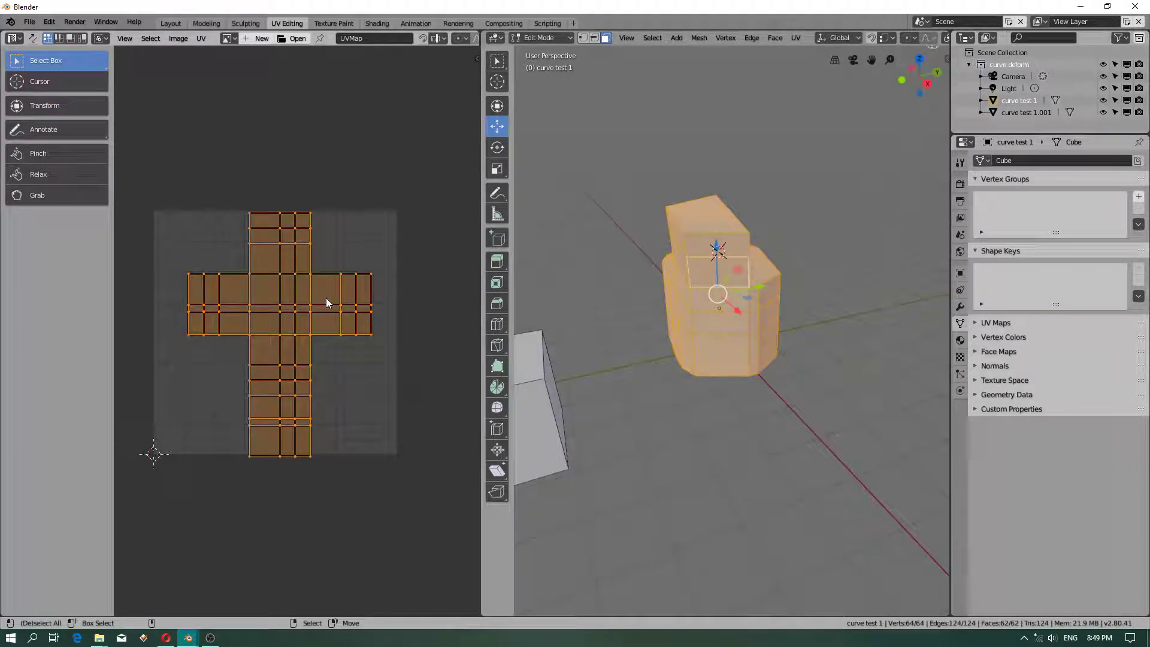
# - Move the selected UV layout very slightly and activate the Transform tool for it
pyautogui.press('g')
pyautogui.click(326, 302)
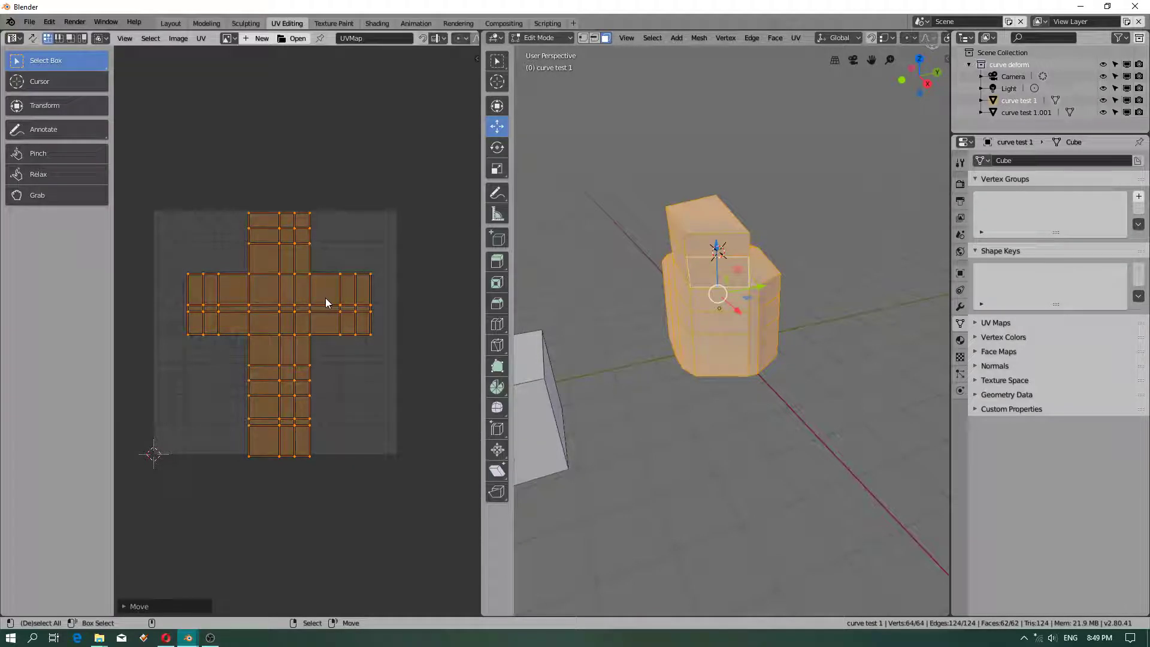
pyautogui.hotkey('shift', 'space')
pyautogui.press('t')
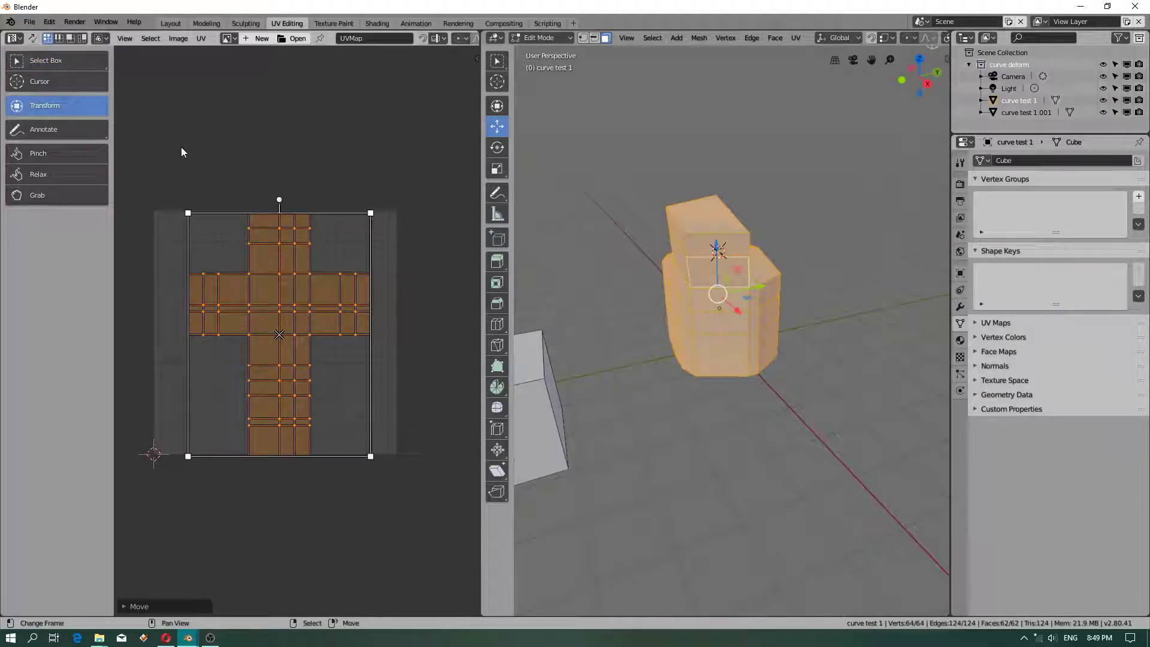
# - Open the Blender preferences and save them
pyautogui.click(49, 22)
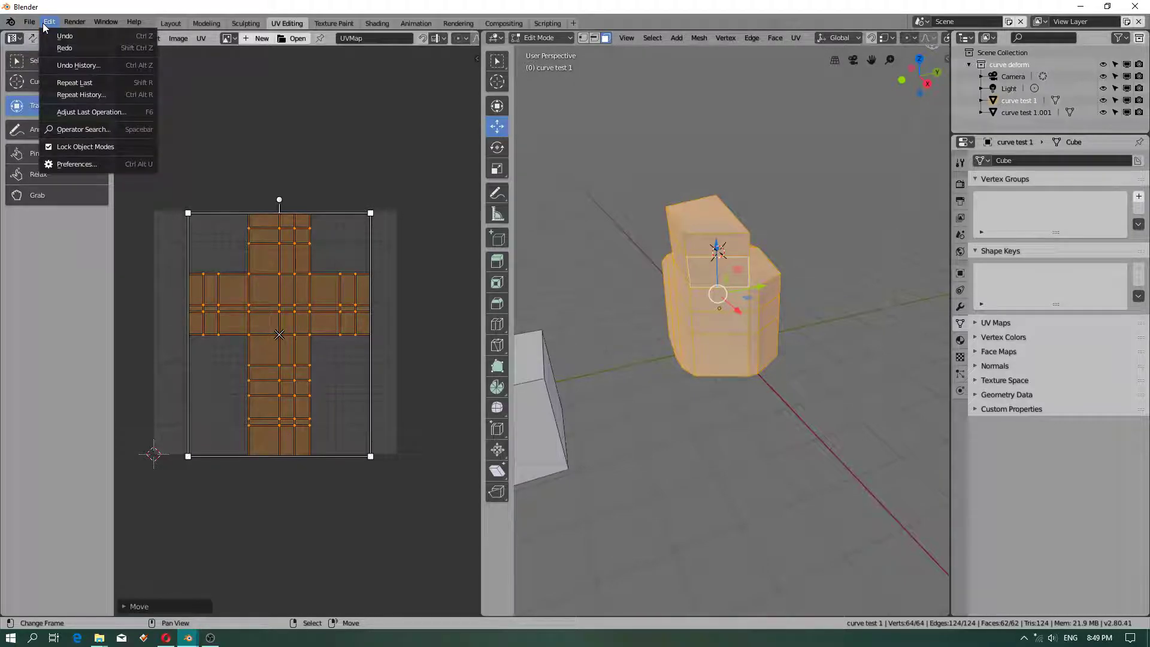
pyautogui.click(89, 164)
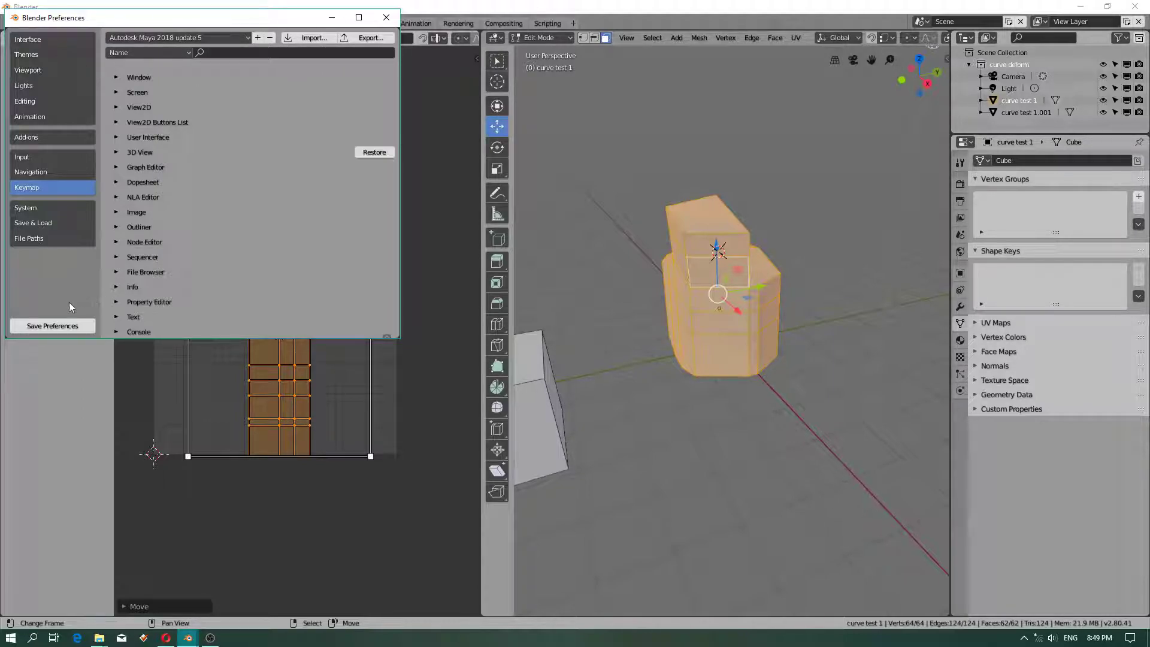
pyautogui.click(58, 329)
# - Export all keymaps as Autodesk Maya.py to the "blender 2.80 beta - keyboard presets - 25.12.2018" folder on drive D, replacing the existing file
pyautogui.click(367, 38)
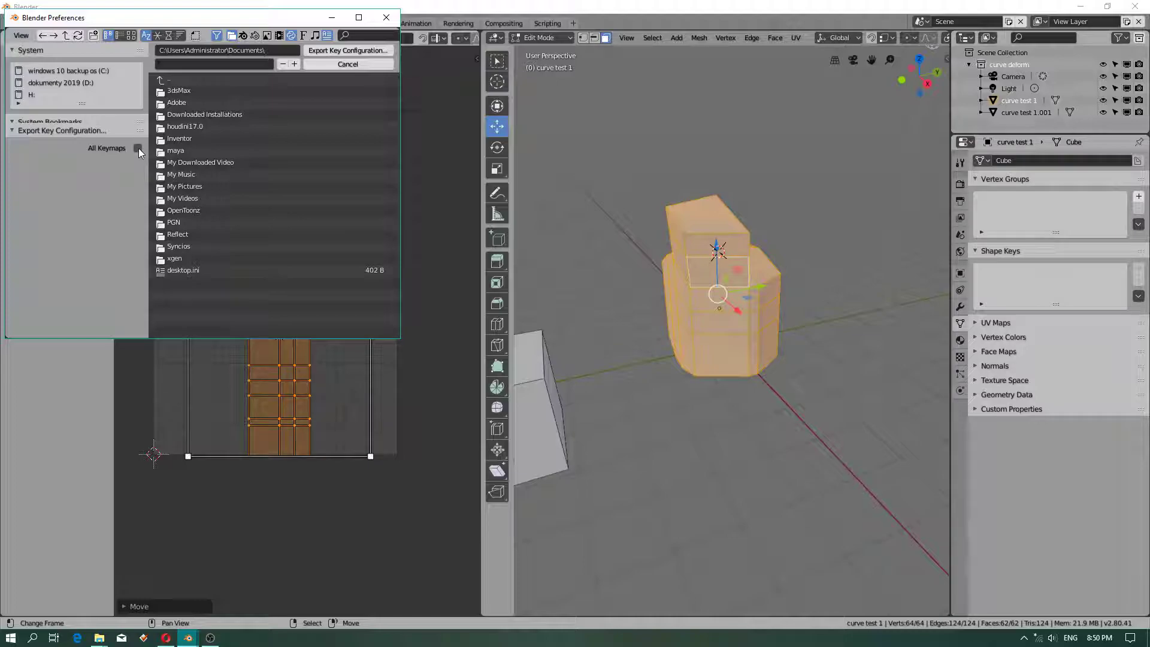
pyautogui.click(138, 149)
pyautogui.moveTo(82, 104)
pyautogui.mouseDown()
pyautogui.moveTo(84, 157)
pyautogui.moveTo(83, 113)
pyautogui.mouseUp()
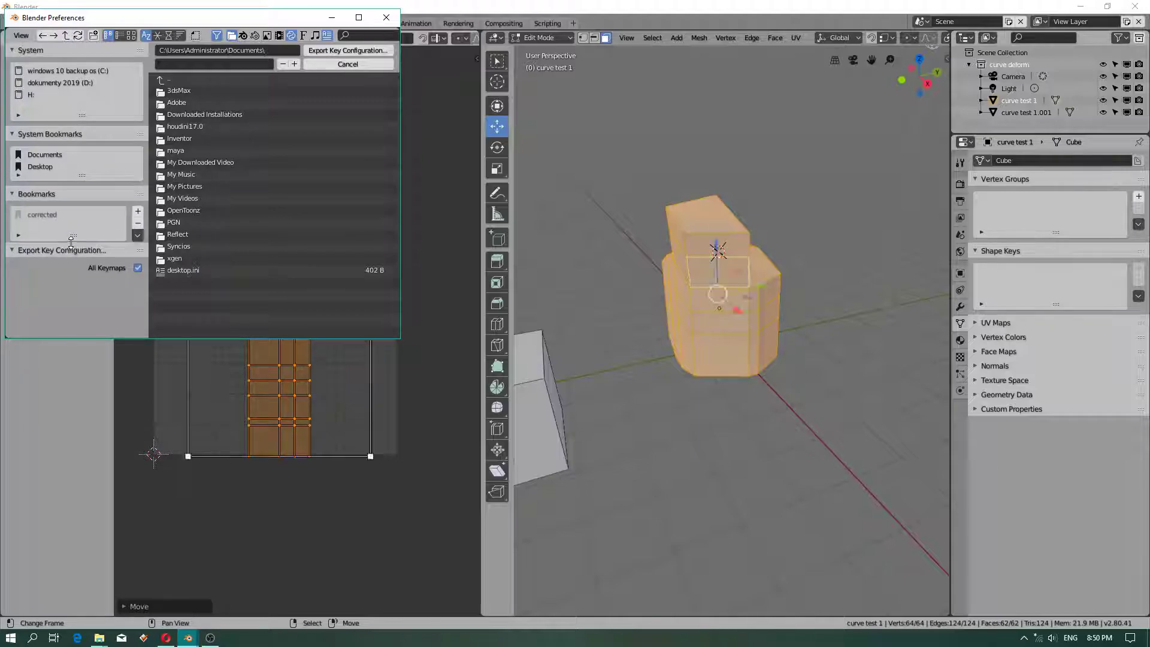
pyautogui.click(70, 84)
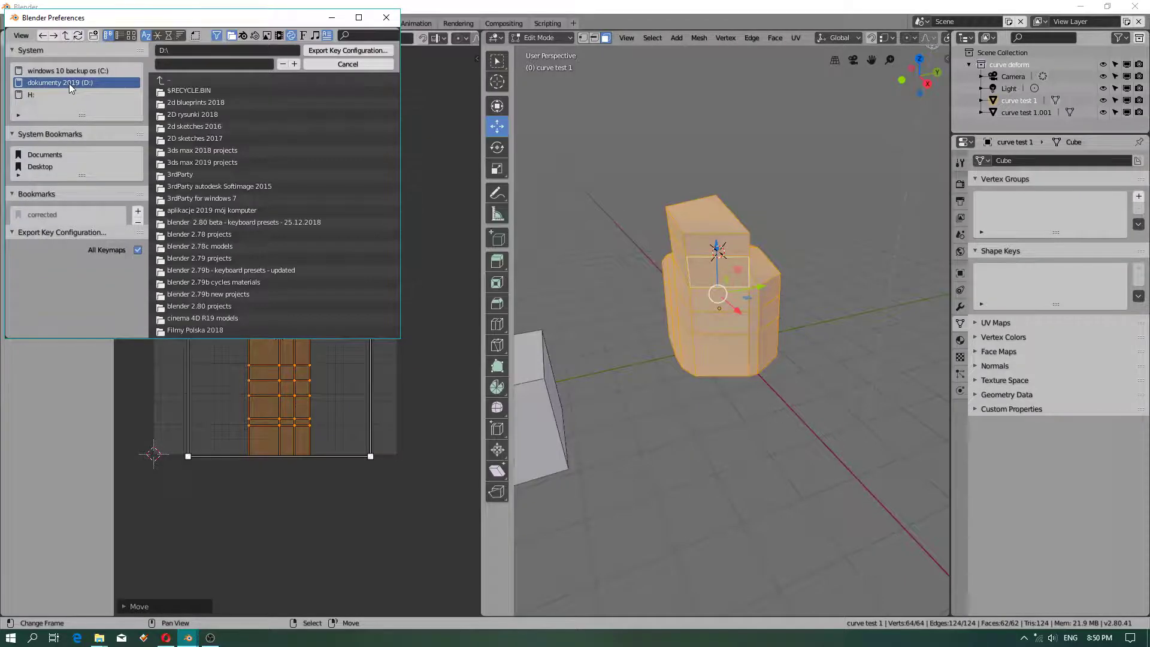
pyautogui.click(266, 222)
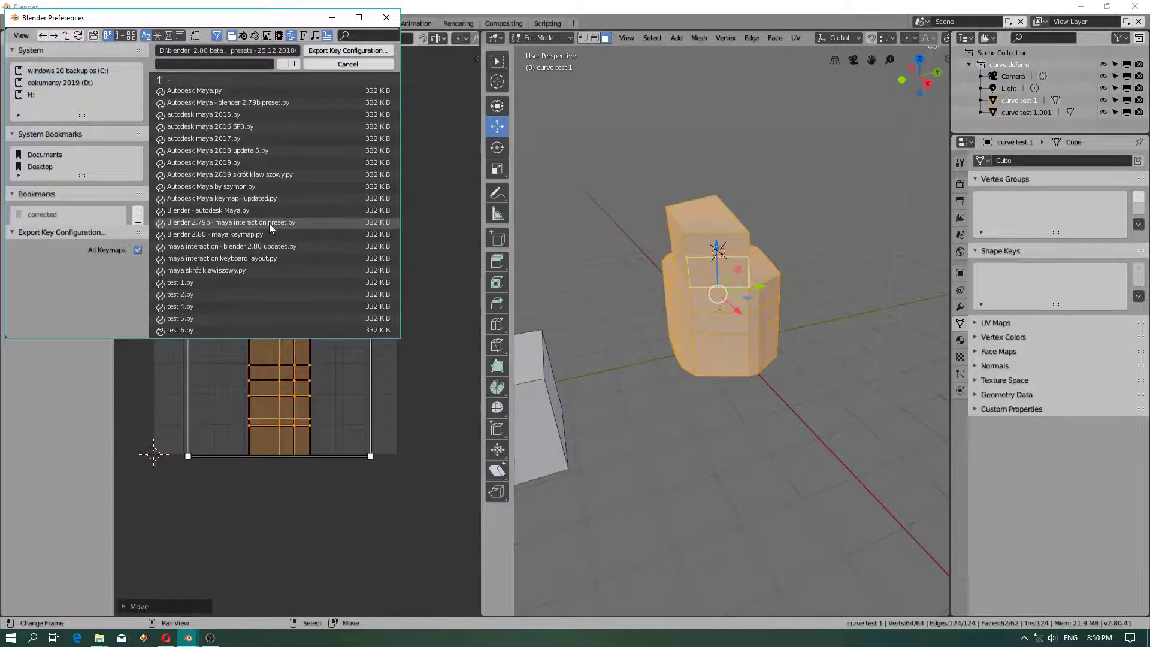
pyautogui.click(212, 93)
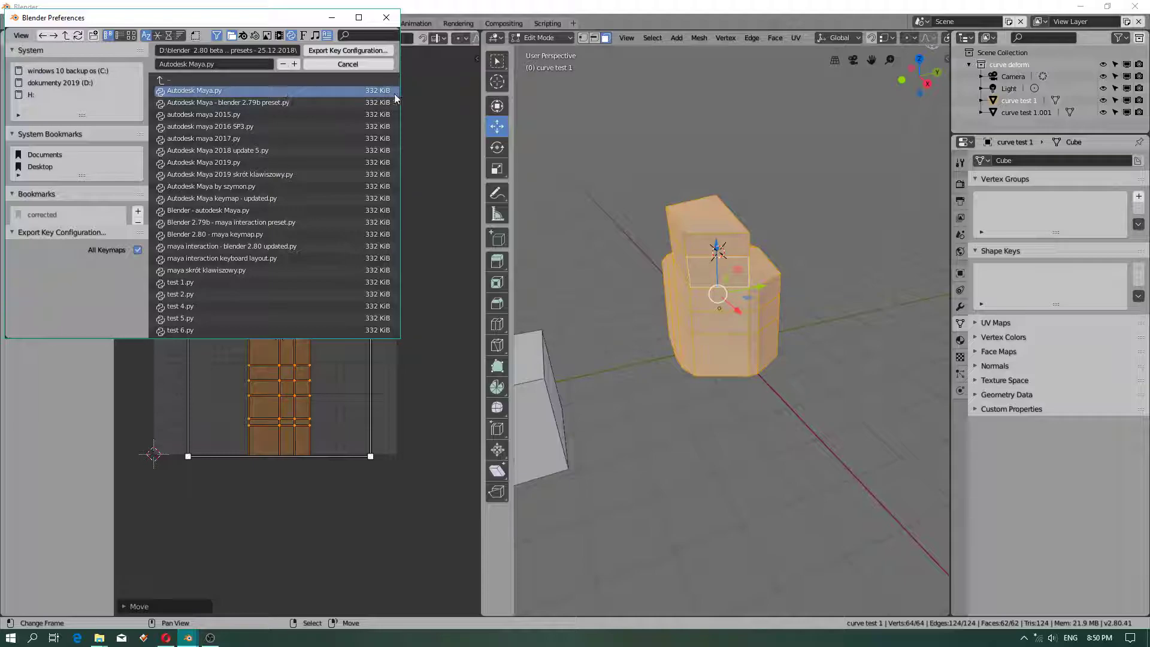
pyautogui.click(349, 50)
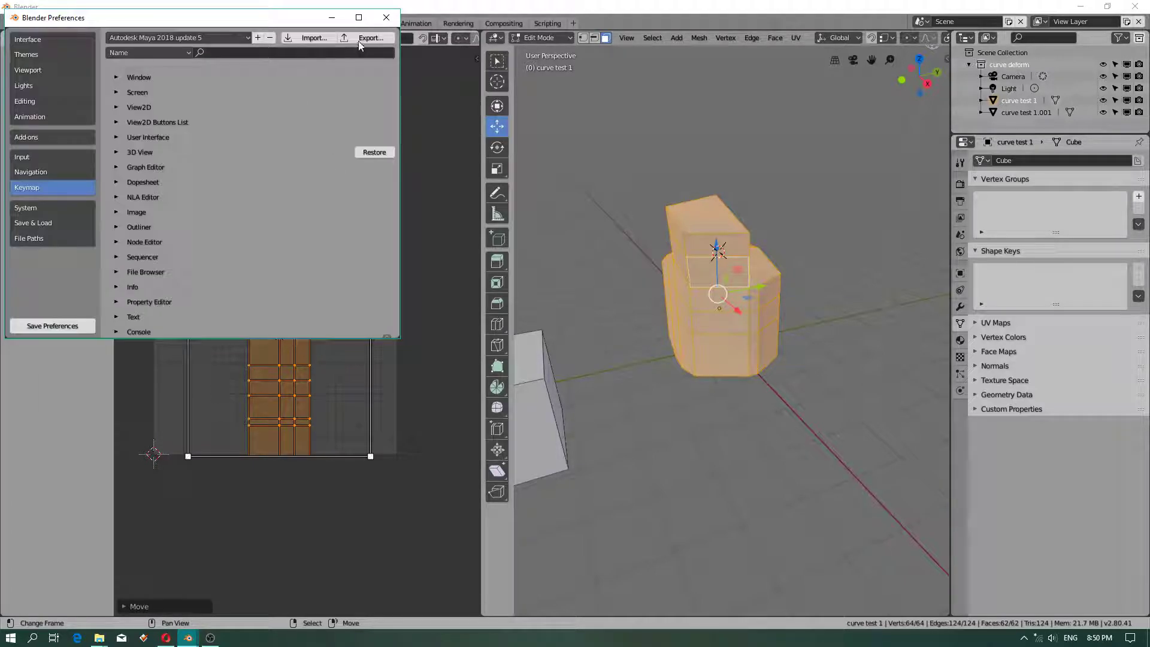
# - Export all keymaps as Autodesk Maya 2018 update 5.py, replacing the existing file in the keyboard presets folder
pyautogui.click(363, 38)
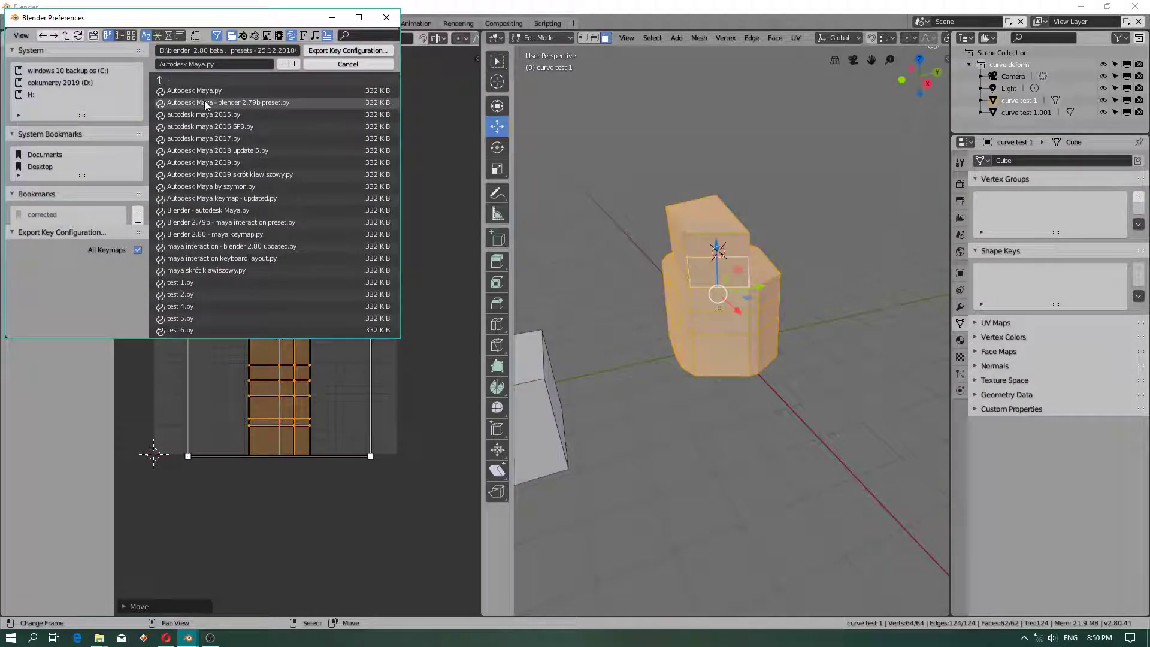
pyautogui.click(221, 152)
pyautogui.click(316, 51)
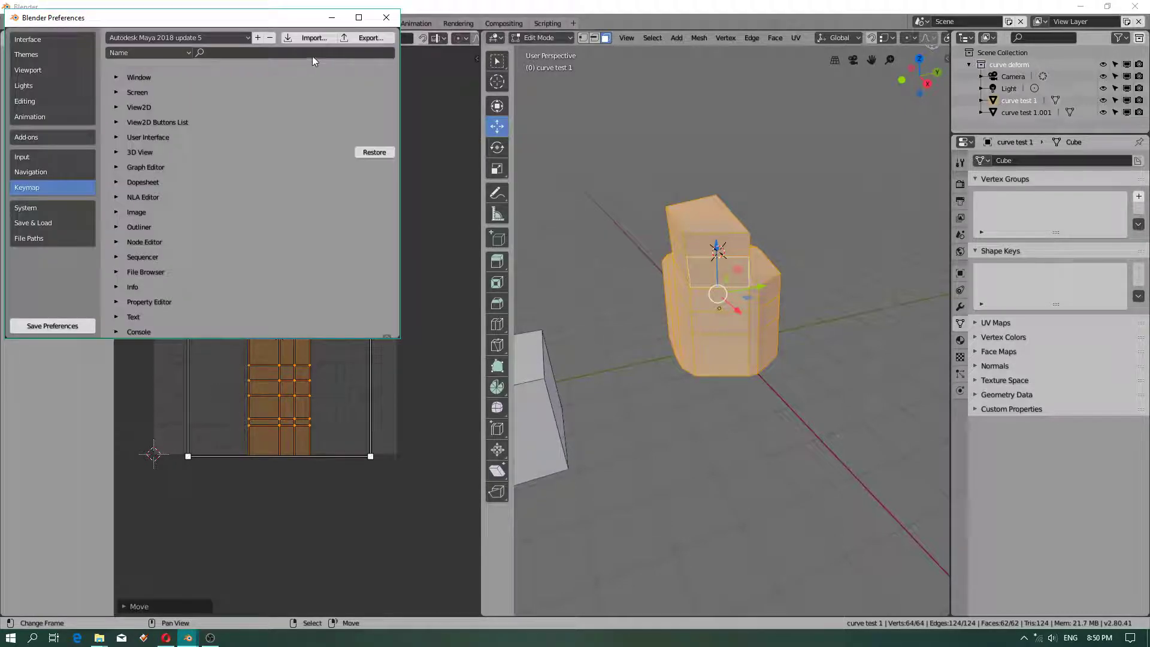
# - Export all keymaps over the existing maya interaction keyboard layout.py in the same presets folder
pyautogui.click(364, 38)
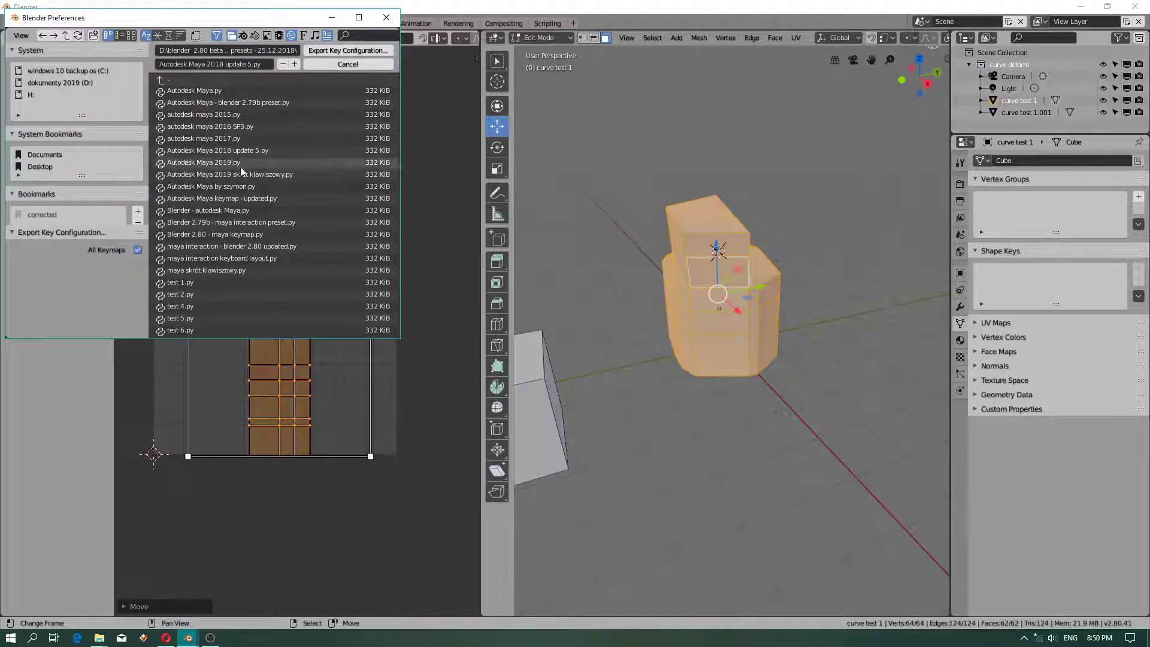
pyautogui.click(221, 261)
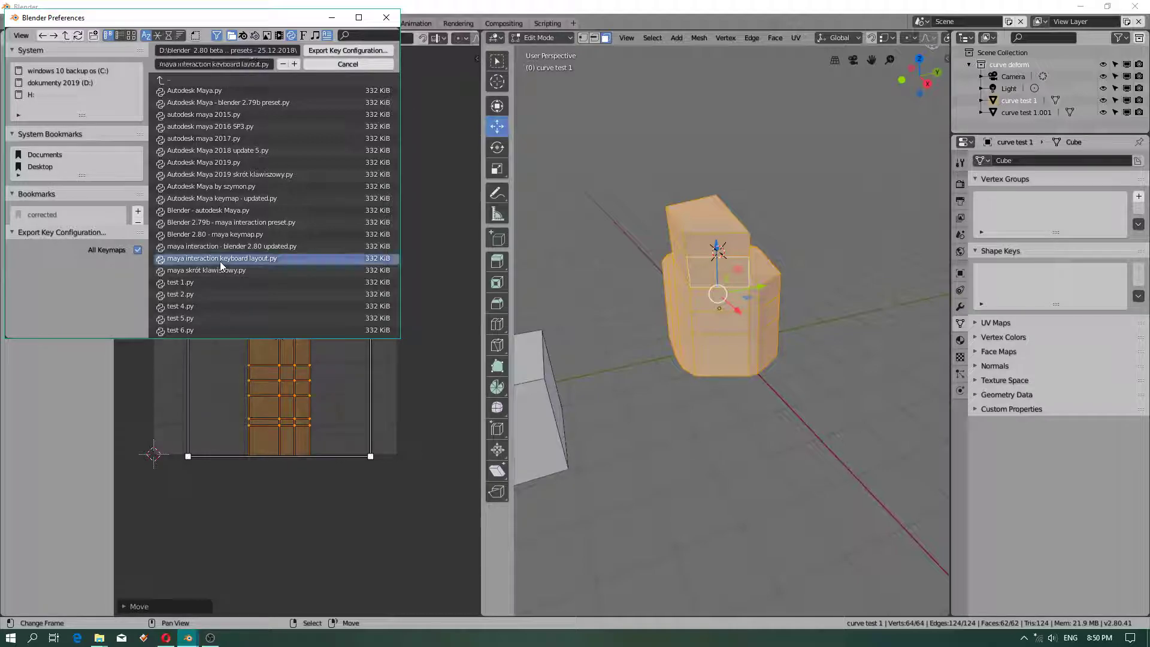
pyautogui.click(339, 48)
# - Export the key configuration once more to the keyboard presets folder and close the preferences
pyautogui.click(369, 37)
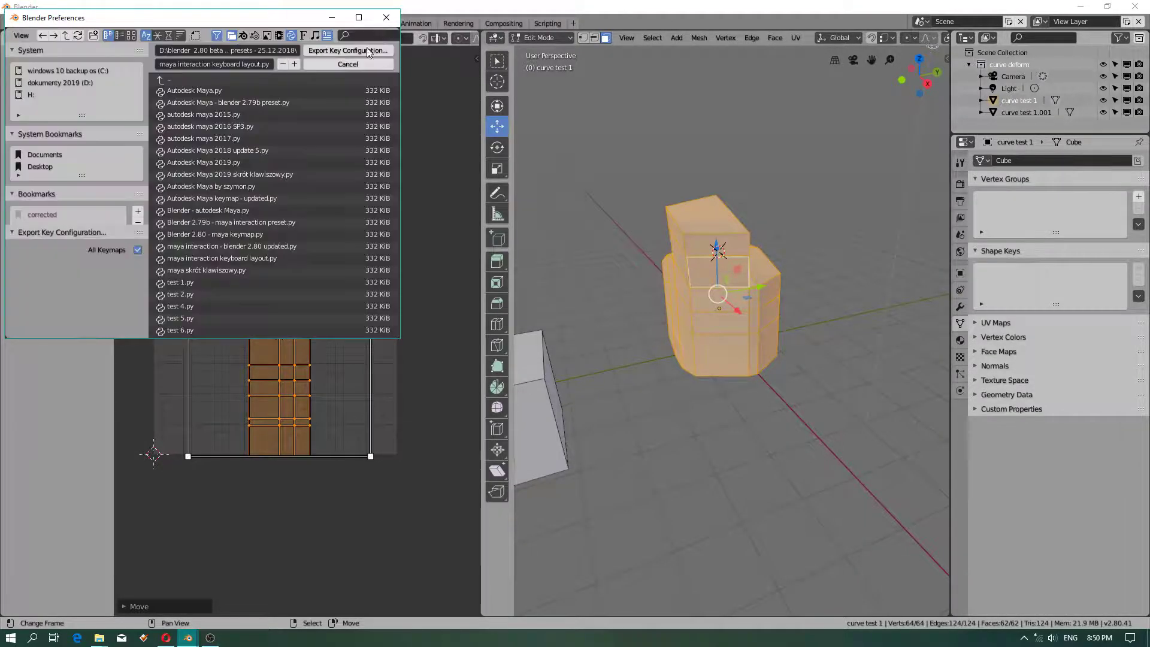
pyautogui.scroll(-5, 192, 325)
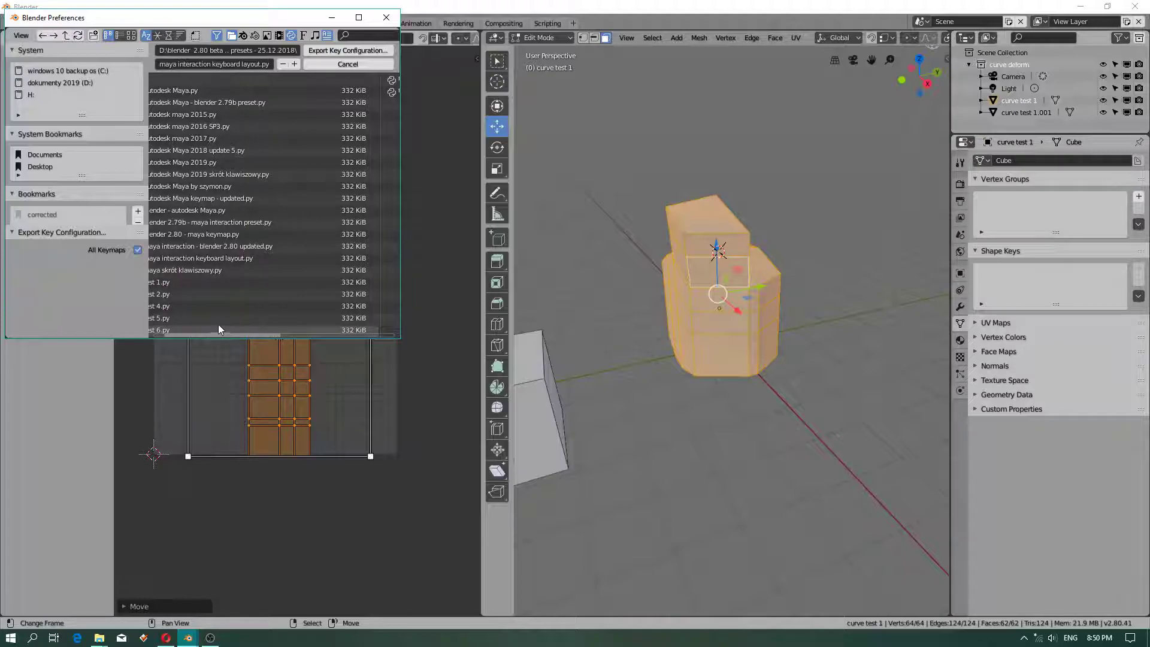
pyautogui.click(293, 80)
pyautogui.click(338, 51)
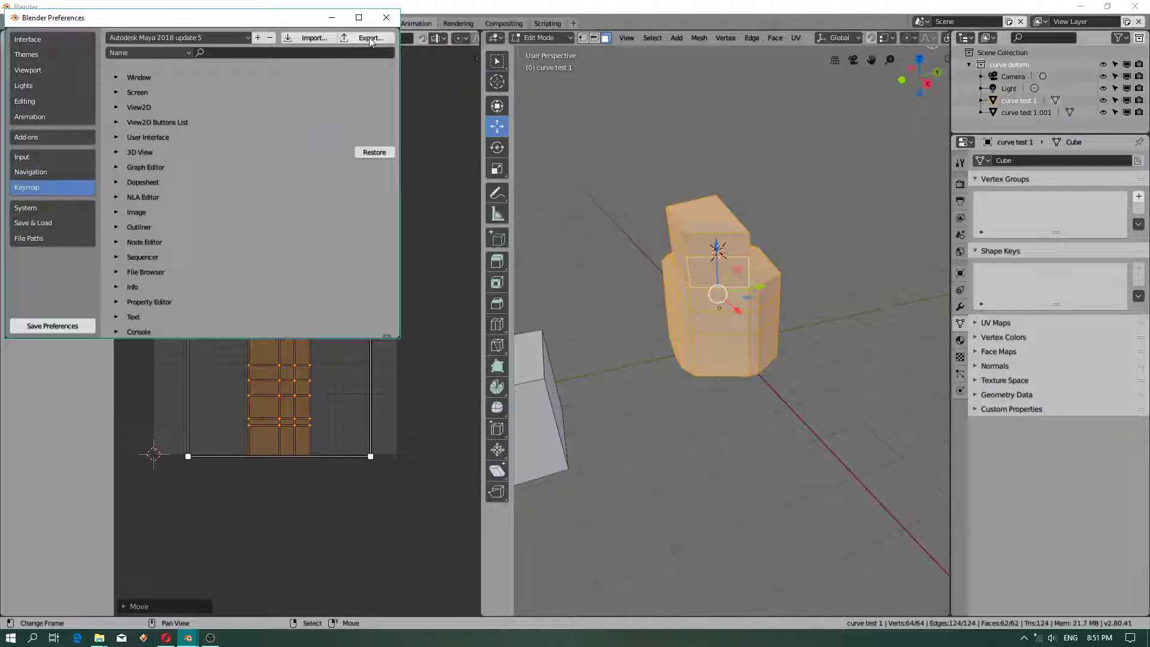
pyautogui.click(386, 17)
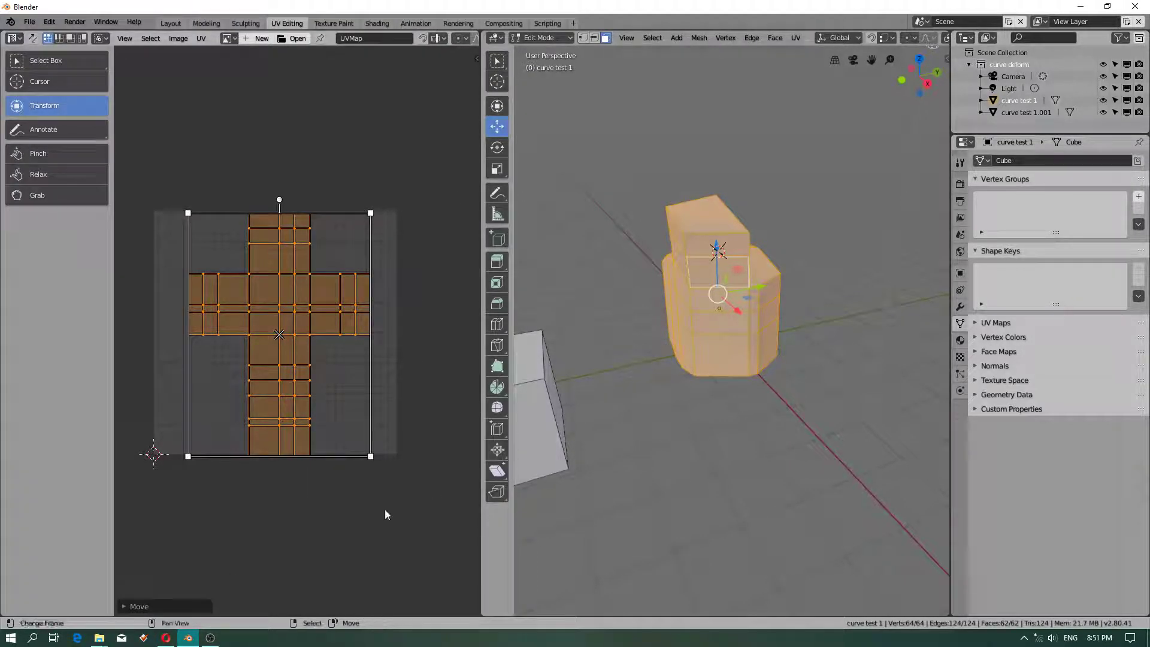
# - Switch to File Explorer and open the keyconfig folder under 2.80\scripts\presets in the Blender 2.80 - 17.01.2019 installation
pyautogui.moveTo(99, 639)
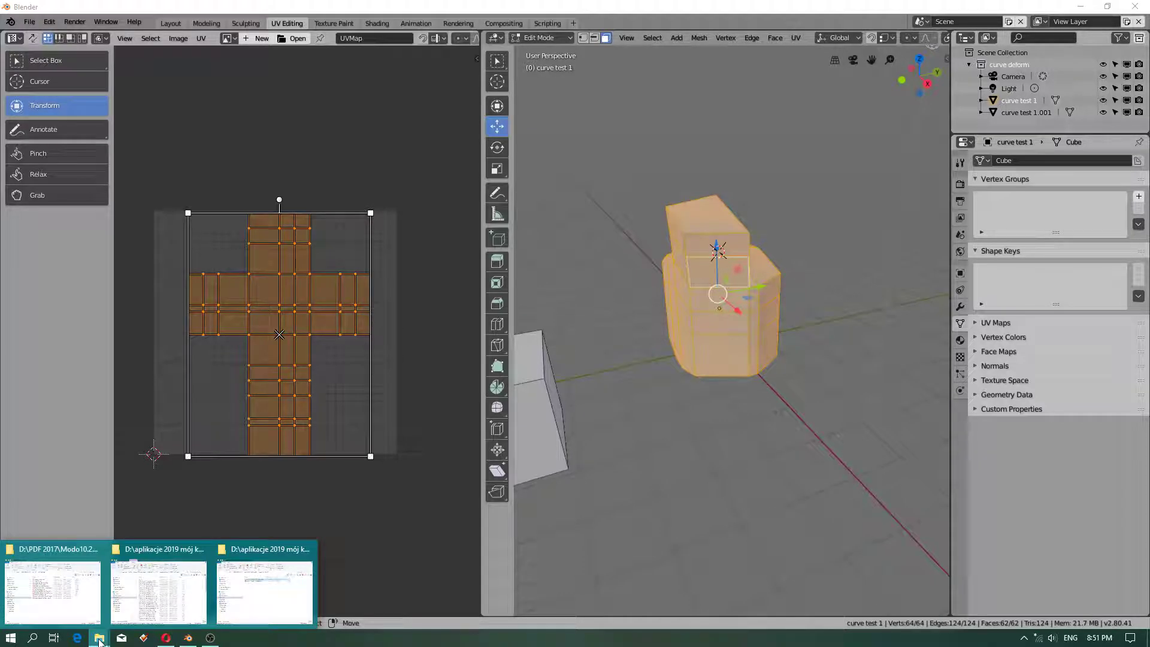
pyautogui.click(264, 590)
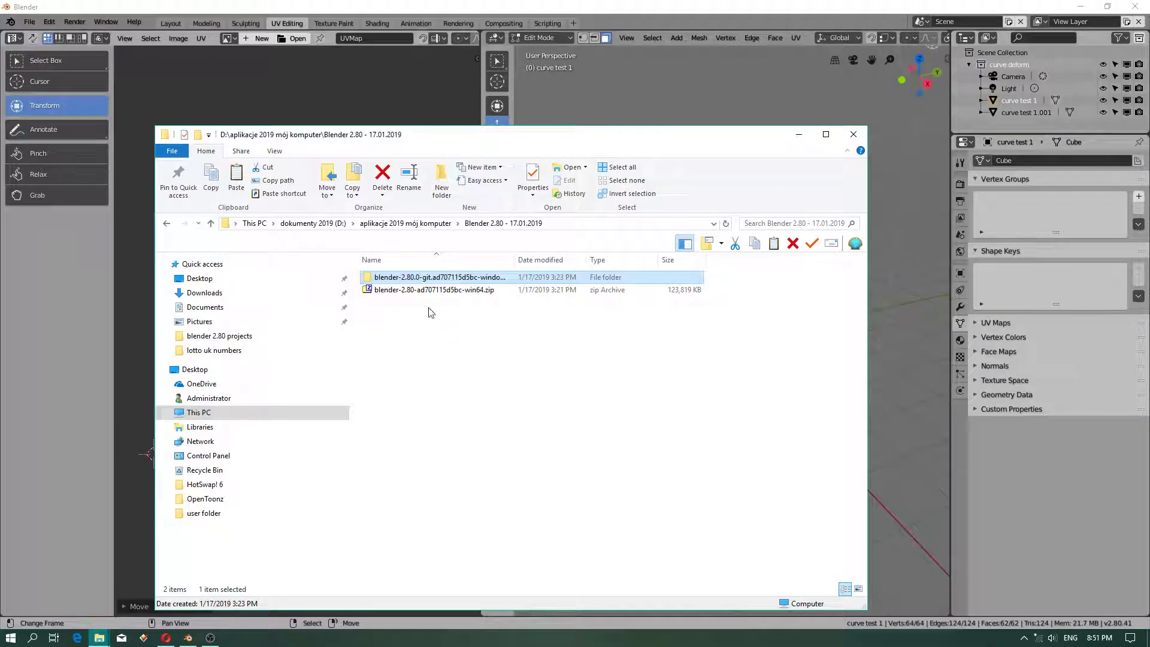
pyautogui.doubleClick(419, 278)
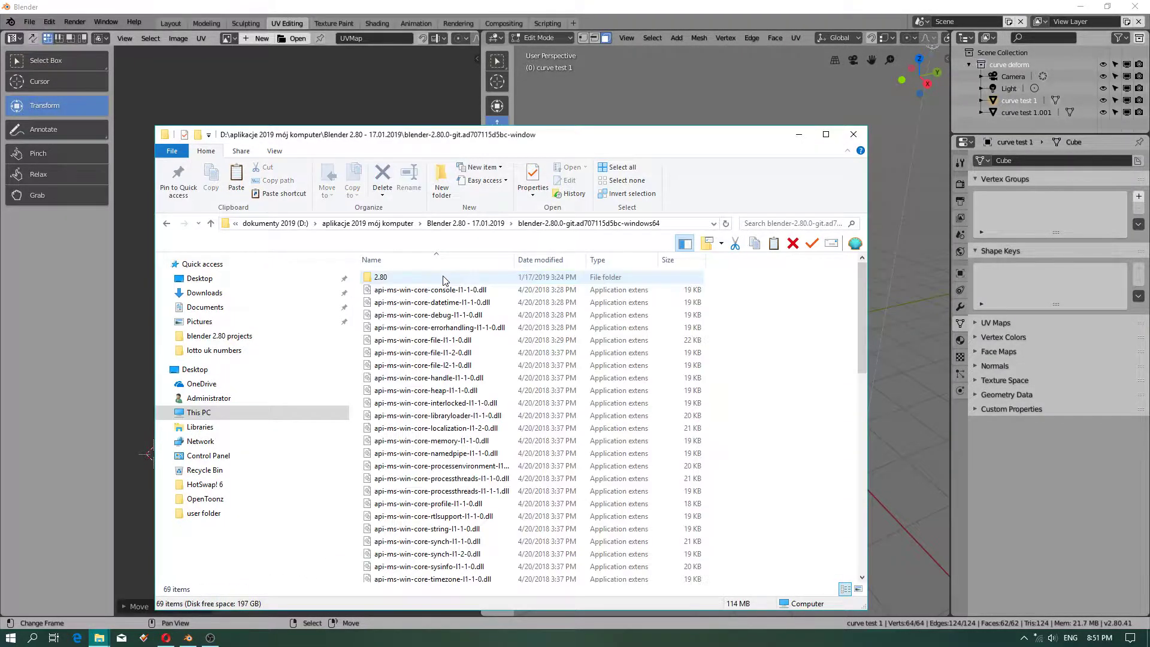
pyautogui.doubleClick(391, 279)
pyautogui.doubleClick(387, 315)
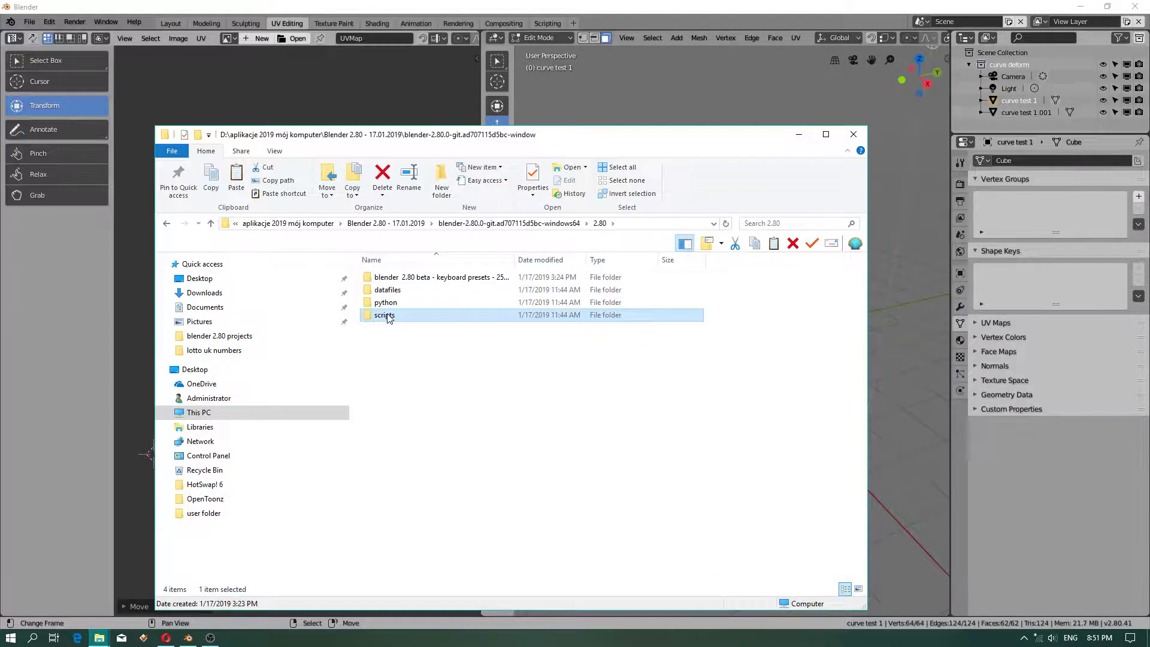
pyautogui.doubleClick(385, 328)
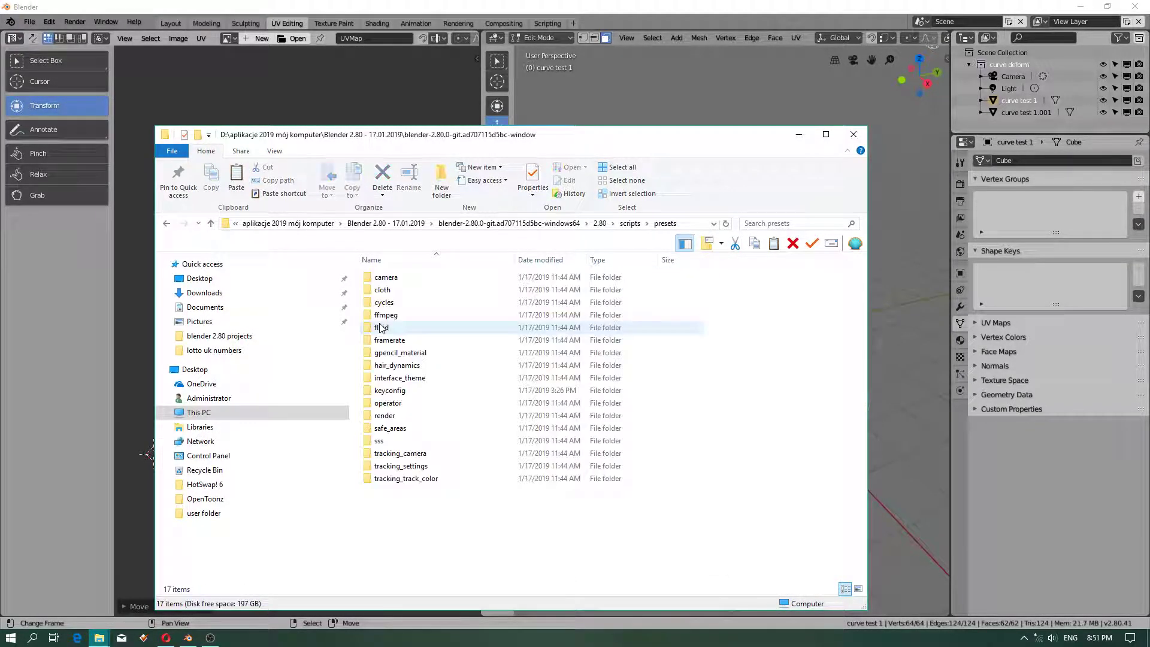
pyautogui.doubleClick(391, 390)
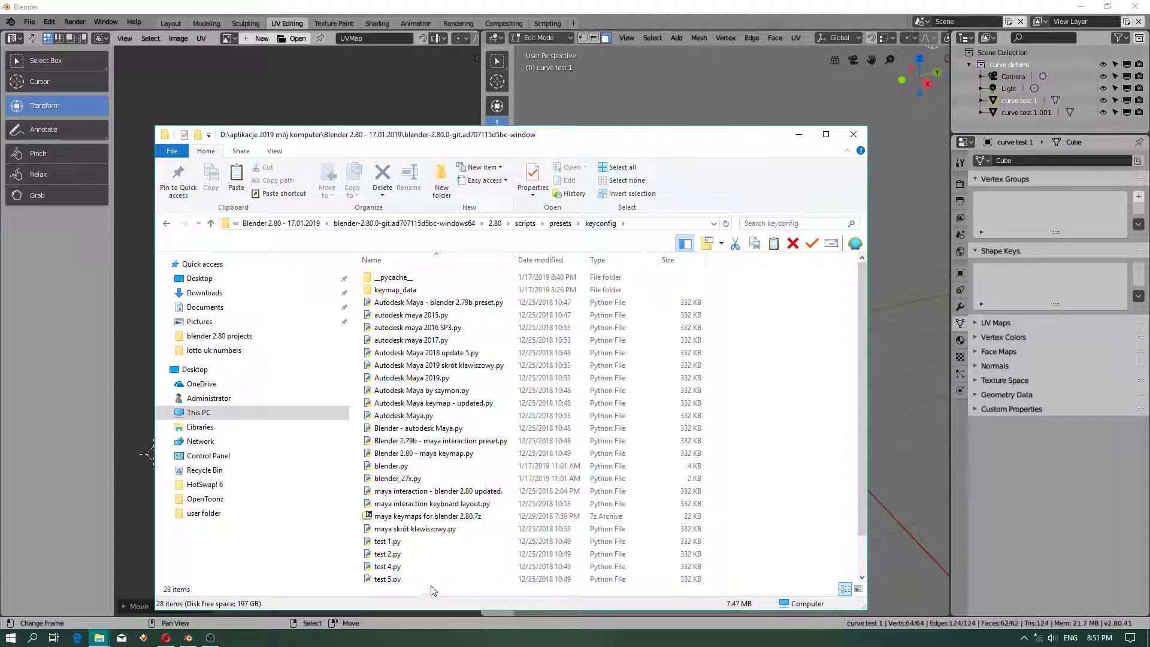
# - View the contents of the keymap_data folder, go back to keyconfig, and switch to Blender
pyautogui.doubleClick(395, 289)
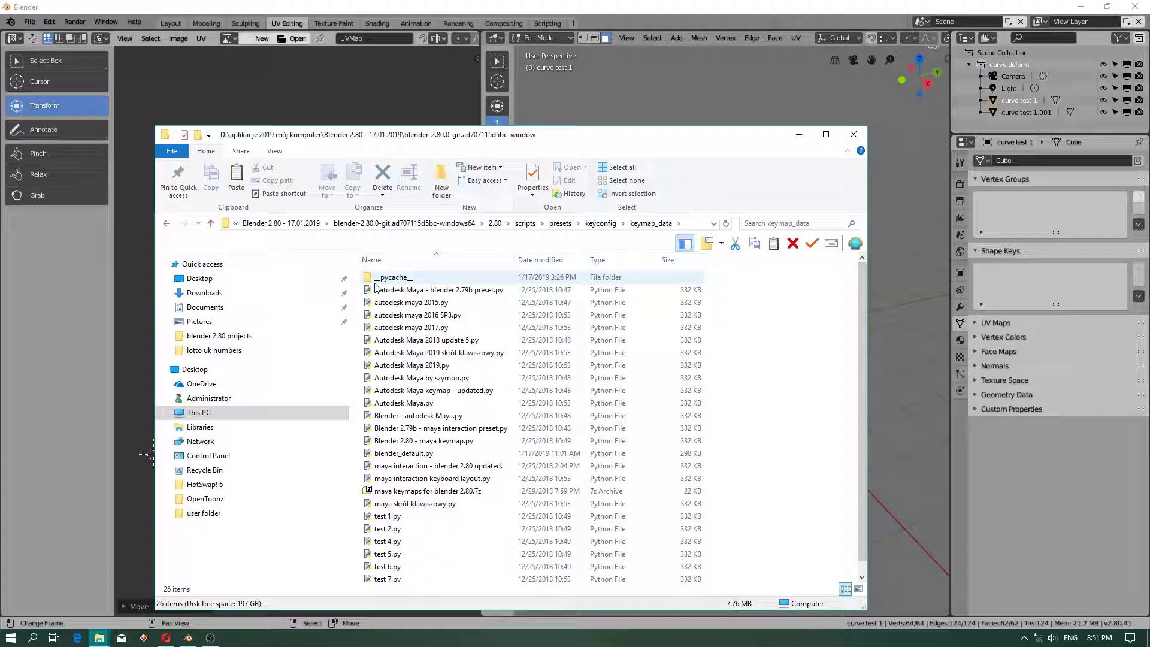
pyautogui.click(169, 223)
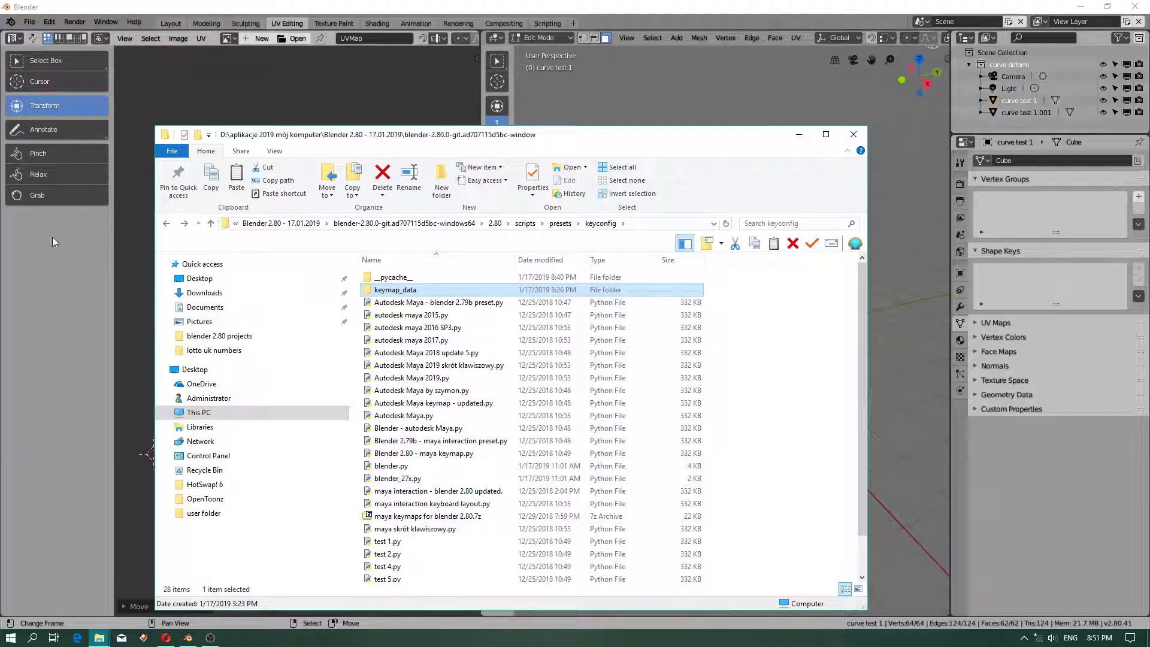
pyautogui.click(68, 285)
# - Open the Blender preferences to show the keymap import and export options, and close them
pyautogui.click(49, 22)
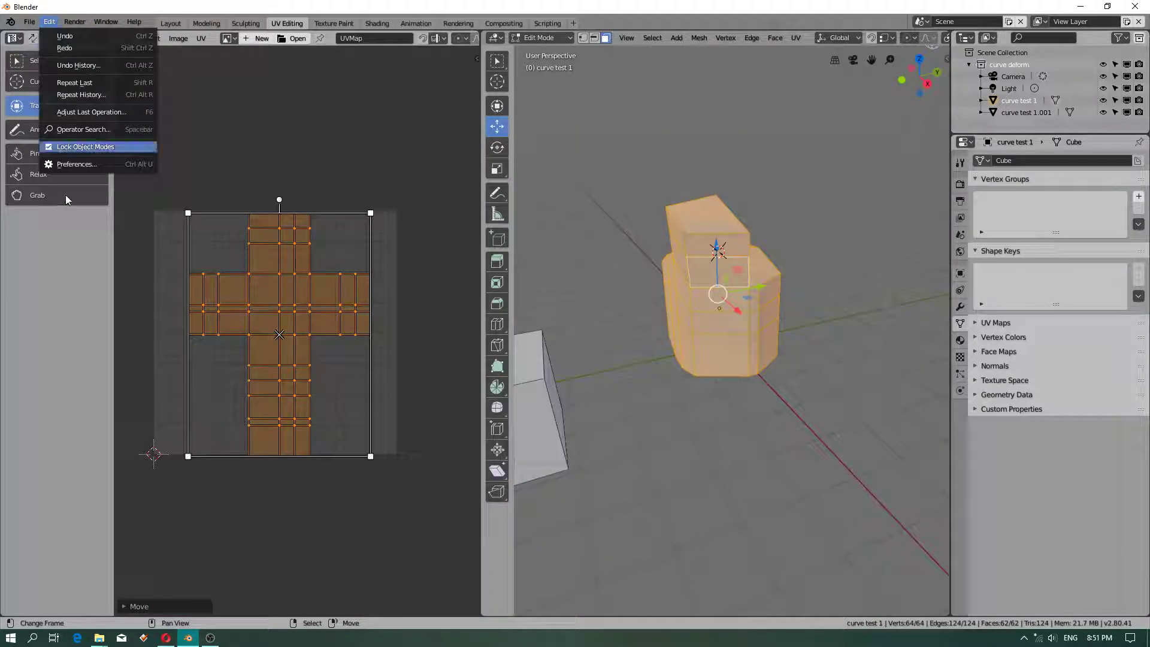
pyautogui.click(67, 164)
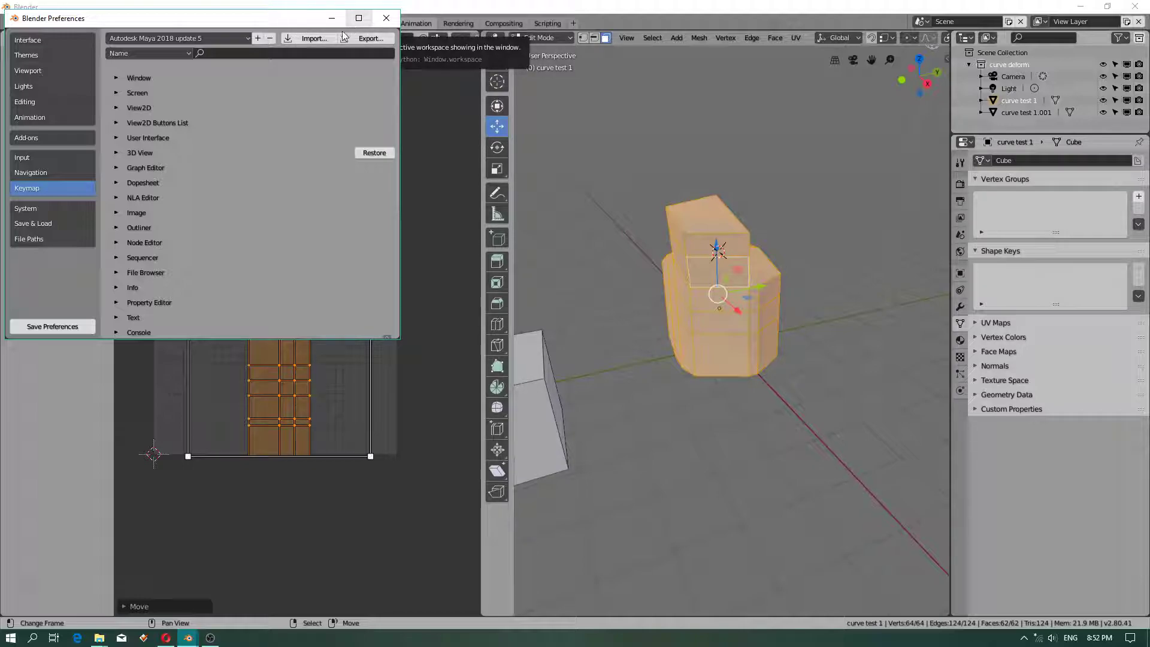
pyautogui.click(386, 18)
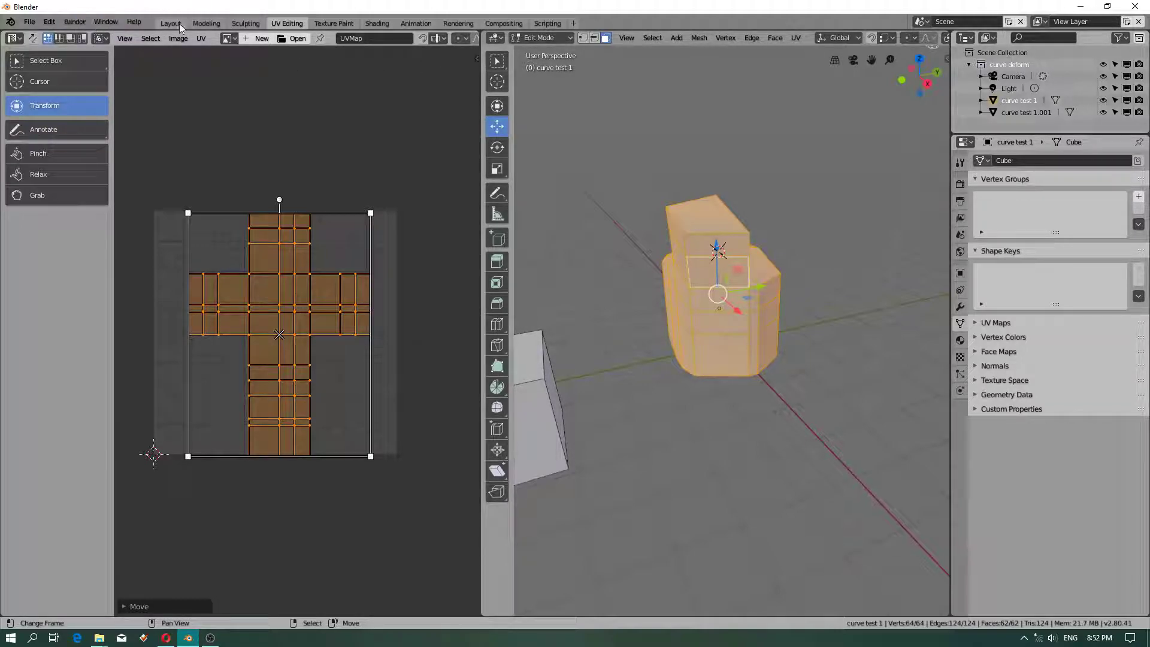
# - Switch to the Modeling workspace and activate the Transform tool for the selected mesh
pyautogui.click(206, 22)
pyautogui.scroll(-3, 491, 324)
pyautogui.scroll(3, 482, 313)
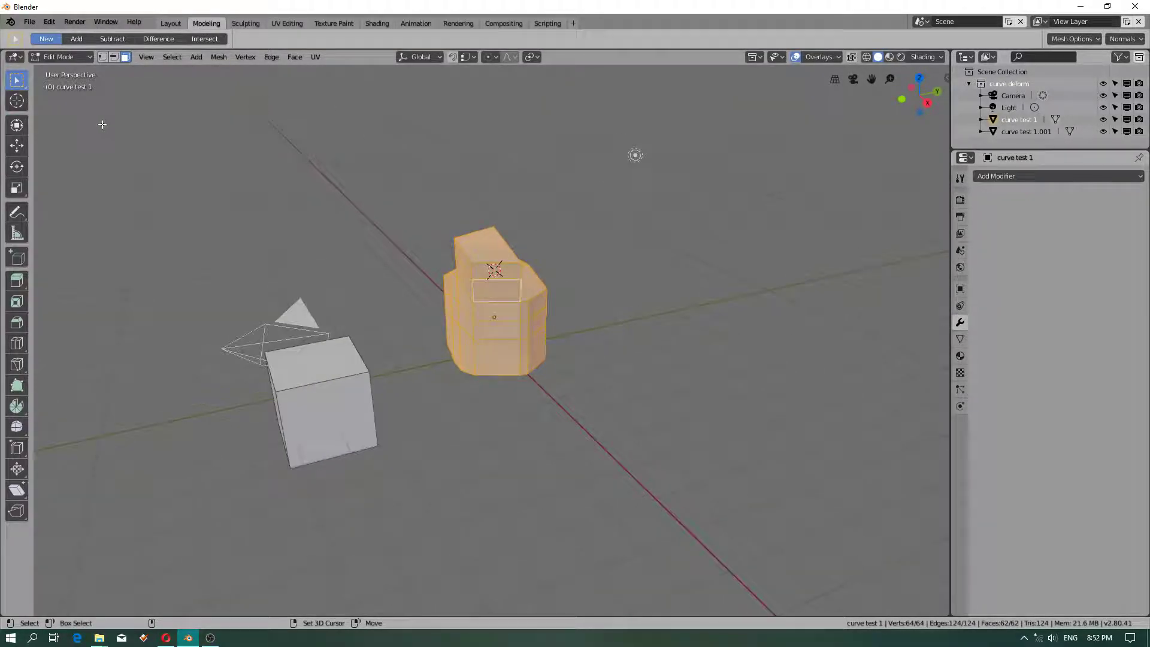
pyautogui.click(17, 125)
pyautogui.scroll(1, 432, 276)
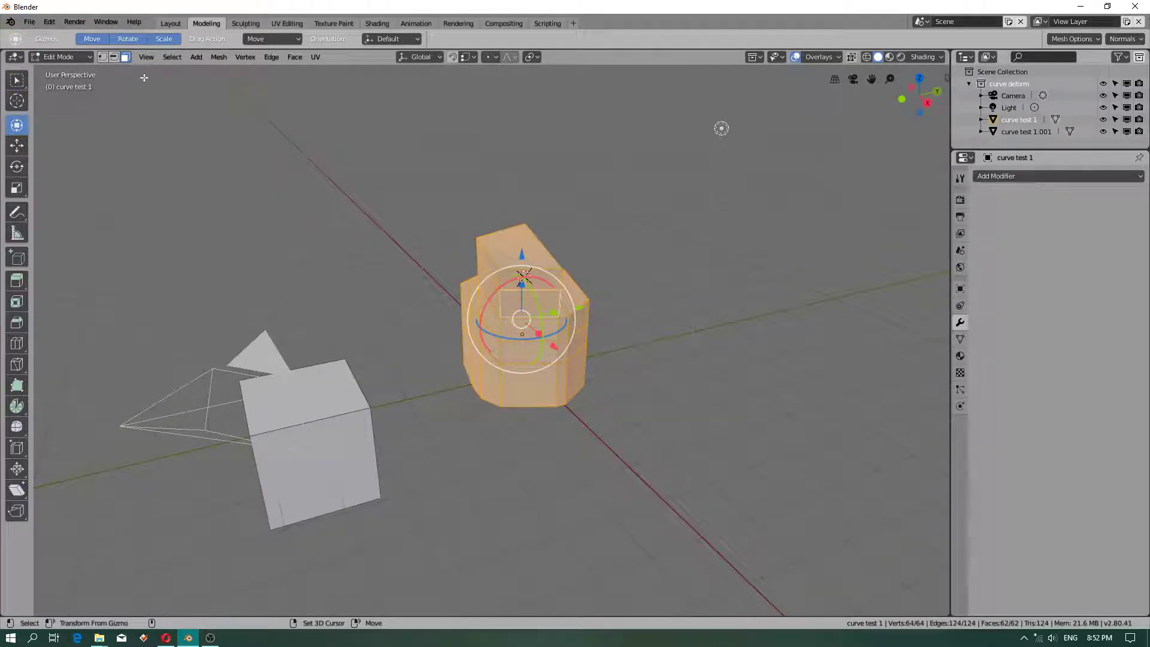
# - Switch to Object Mode and place the 3D cursor on the curve test 1 mesh, with the Move tool activated
pyautogui.click(74, 56)
pyautogui.click(77, 68)
pyautogui.keyDown('shift'); pyautogui.rightClick(519, 328); pyautogui.keyUp('shift')
pyautogui.hotkey('shift', 'space')
pyautogui.press('g')
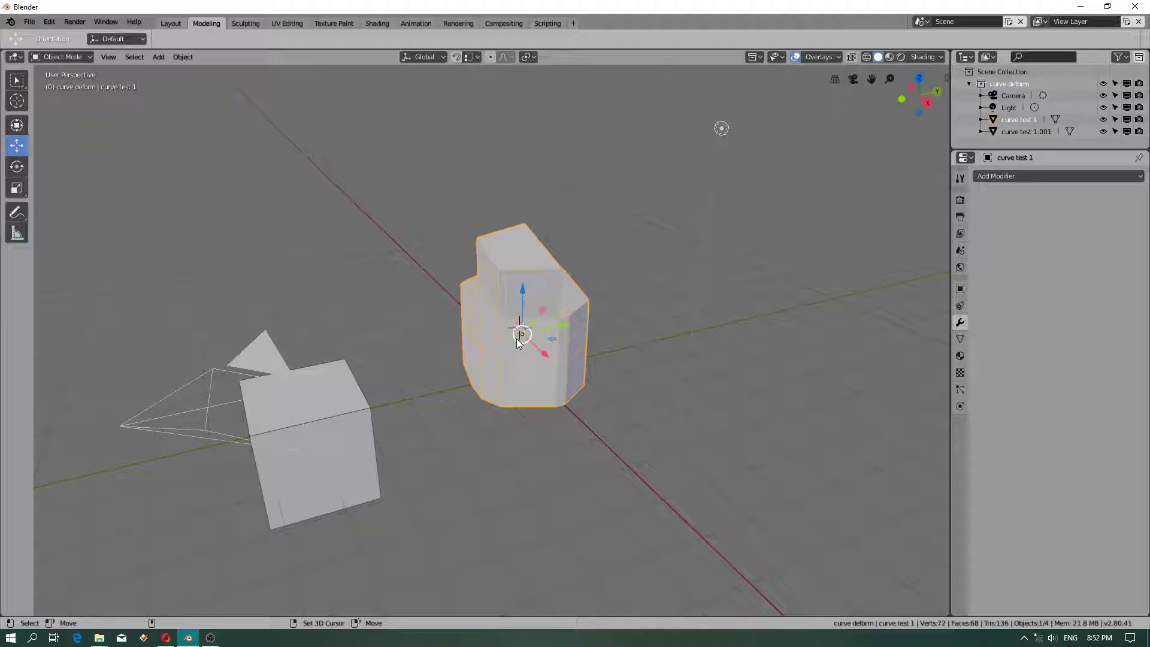
# - Add a Bezier circle curve and move it along the Y axis, clear of the curve test 1 mesh
pyautogui.moveTo(460, 395); pyautogui.dragTo(443, 365, button='middle')
pyautogui.click(159, 56)
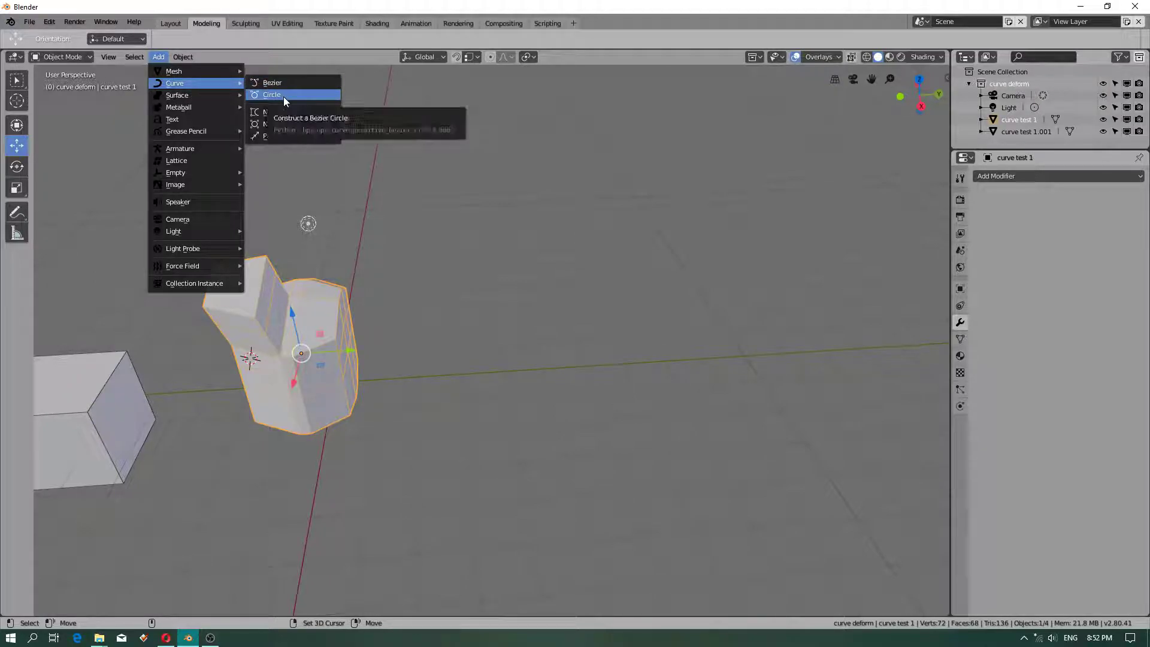
pyautogui.click(283, 96)
pyautogui.moveTo(298, 356); pyautogui.dragTo(587, 339)
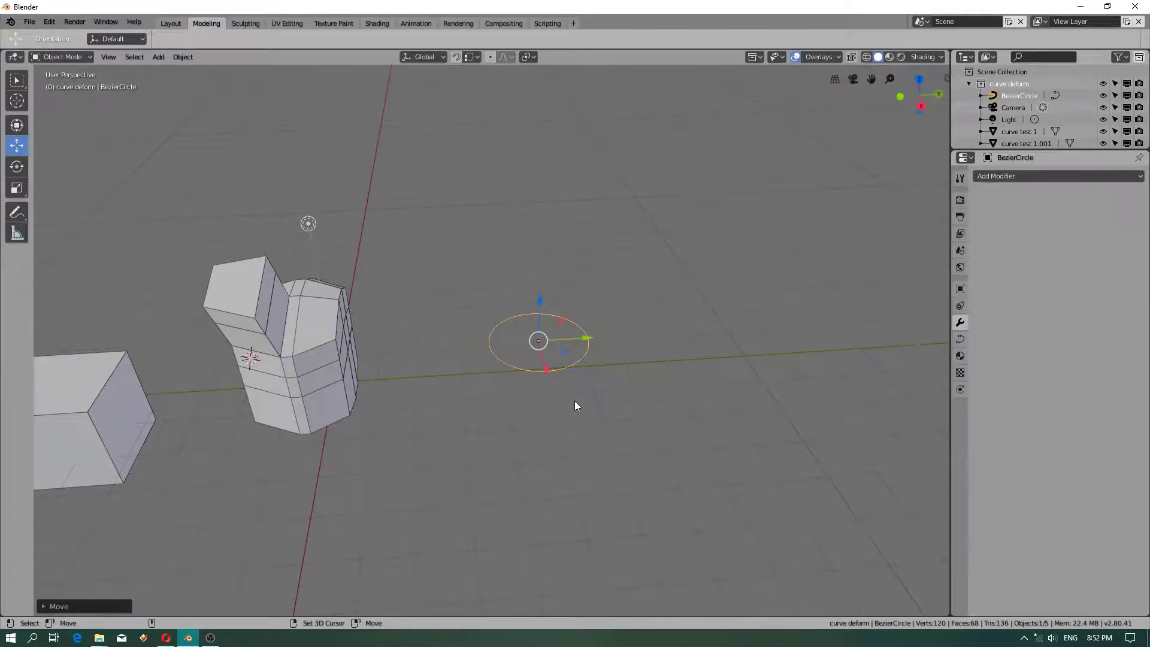
pyautogui.scroll(5, 575, 397)
pyautogui.moveTo(564, 302); pyautogui.dragTo(554, 323, button='middle')
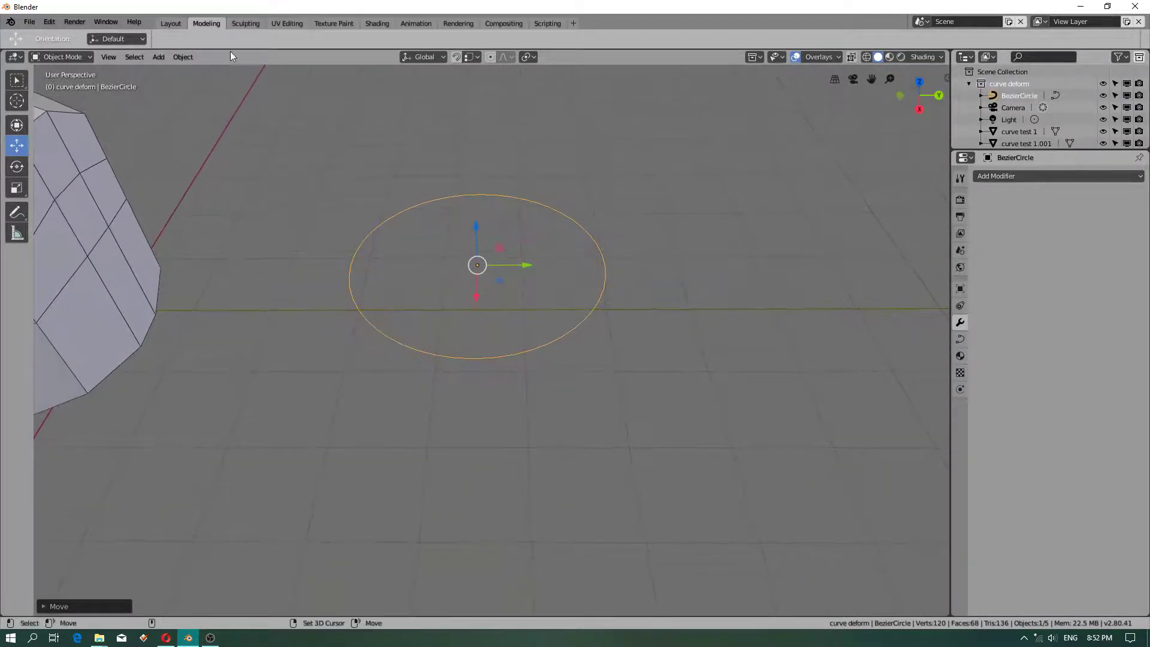
# - Enter Edit Mode on the Bezier circle and select the end of the left handle on its nearest control point
pyautogui.click(67, 59)
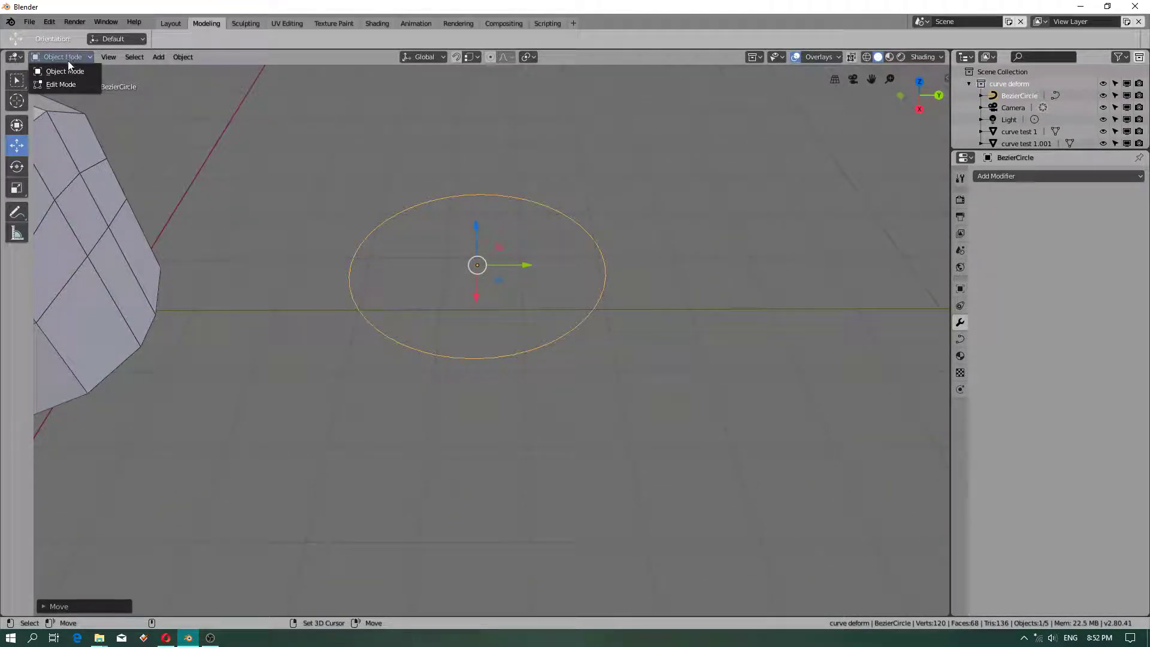
pyautogui.click(66, 88)
pyautogui.click(475, 358)
pyautogui.click(399, 360)
pyautogui.keyDown('shift'); pyautogui.click(472, 358); pyautogui.keyUp('shift')
pyautogui.keyDown('shift'); pyautogui.click(556, 358); pyautogui.keyUp('shift')
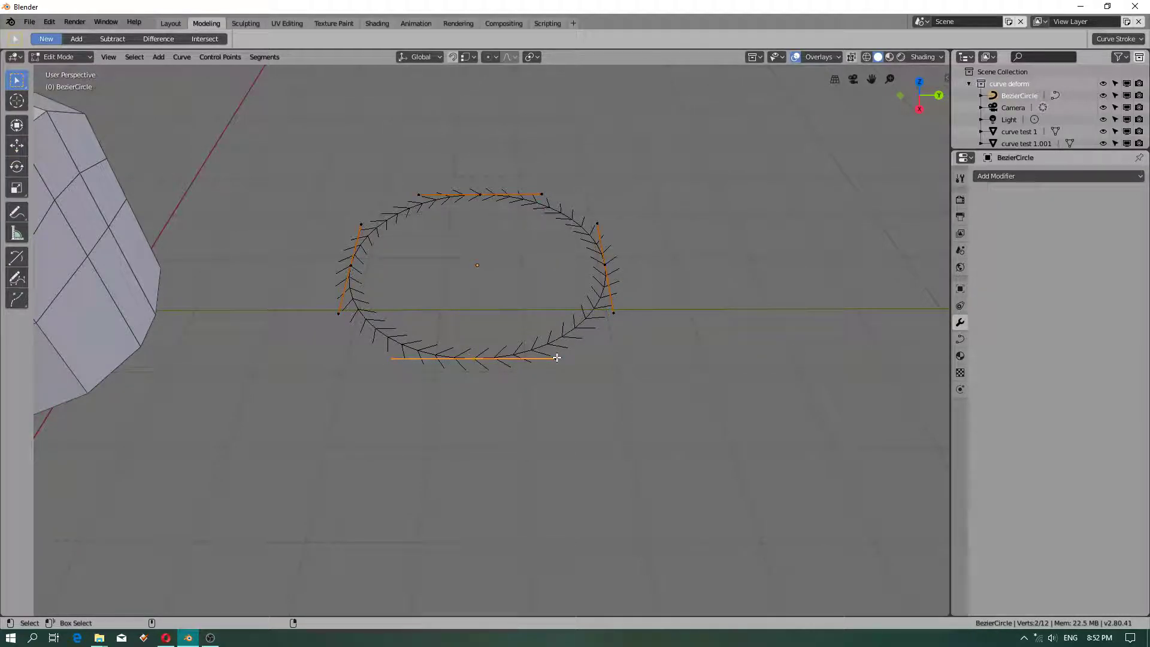
pyautogui.click(401, 367)
# - Cycle through the Move, Rotate and Scale tools on the selected curve handle, ending with the Move tool
pyautogui.hotkey('shift', 'space')
pyautogui.press('g')
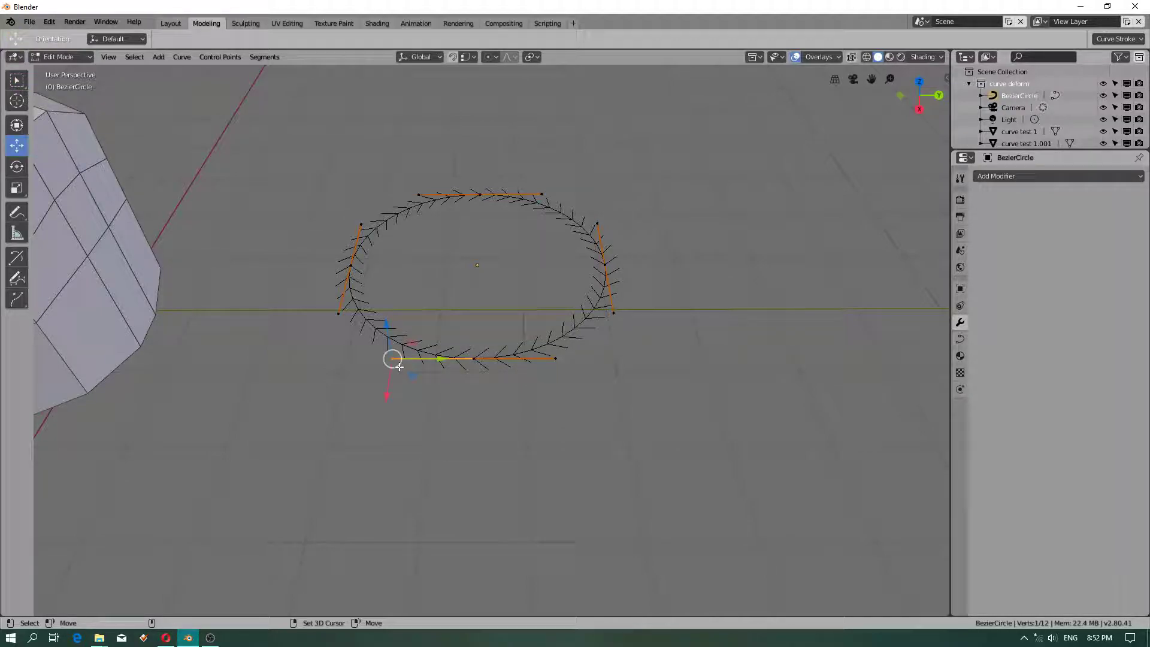
pyautogui.hotkey('shift', 'space')
pyautogui.press('r')
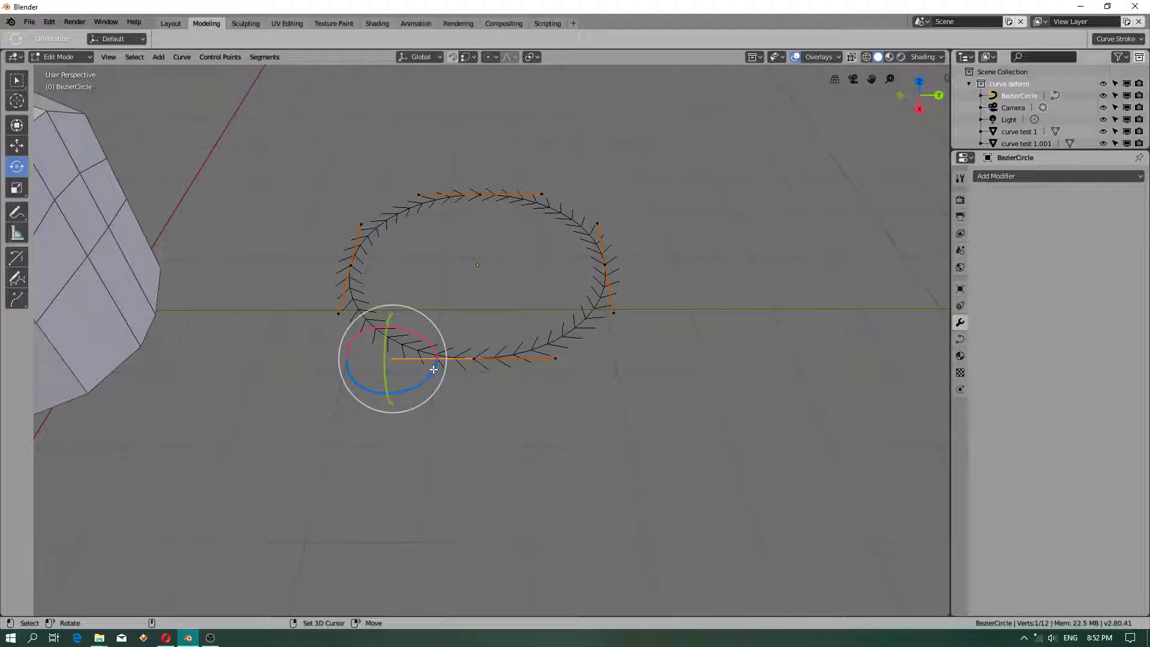
pyautogui.hotkey('shift', 'space')
pyautogui.press('s')
pyautogui.hotkey('shift', 'space')
pyautogui.press('g')
# - Select all control points of the Bezier circle and scale them down slightly along the Y axis
pyautogui.click(508, 357)
pyautogui.moveTo(645, 421)
pyautogui.keyDown('ctrl'); pyautogui.mouseDown(button='right')
pyautogui.moveTo(314, 175)
pyautogui.moveTo(486, 431)
pyautogui.mouseUp(button='right'); pyautogui.keyUp('ctrl')
pyautogui.hotkey('shift', 'space')
pyautogui.press('s')
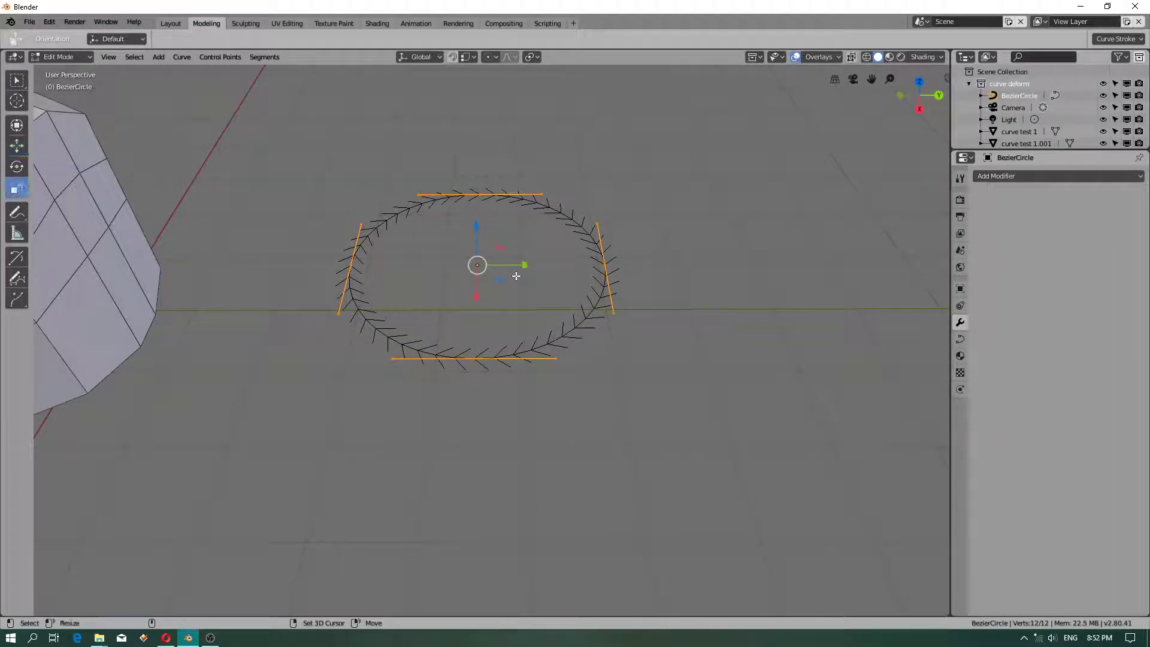
pyautogui.moveTo(525, 264); pyautogui.dragTo(519, 265)
# - Select the circle's four control points one after another and return to Object Mode
pyautogui.moveTo(433, 367); pyautogui.dragTo(389, 264, button='middle')
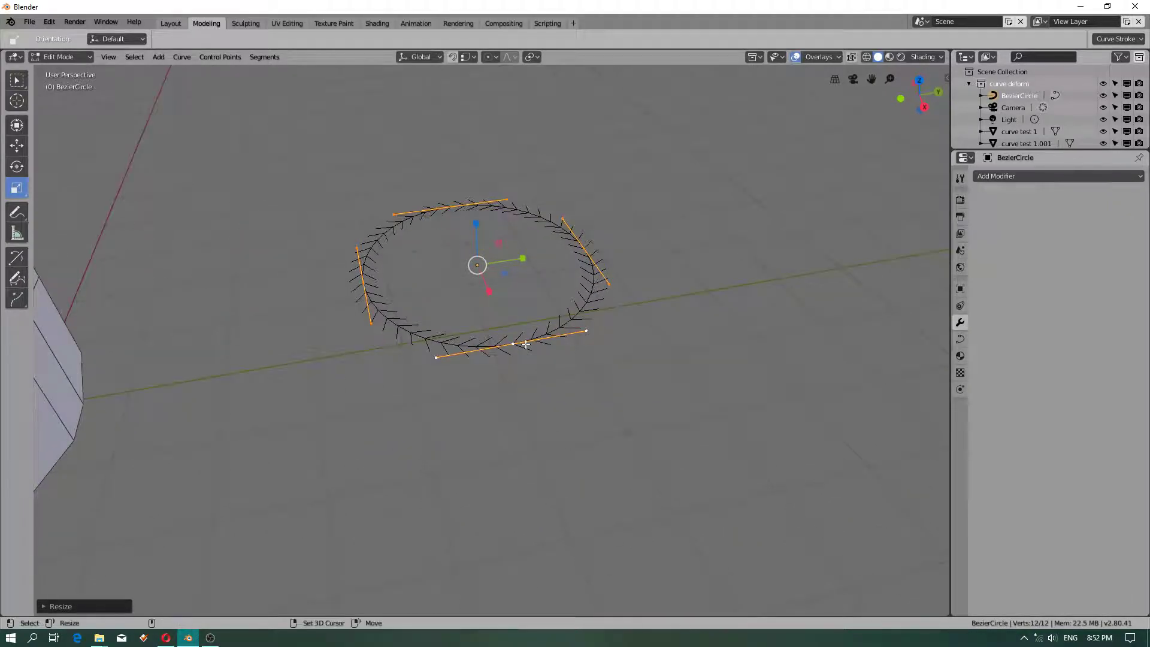
pyautogui.click(514, 343)
pyautogui.keyDown('shift'); pyautogui.click(364, 285); pyautogui.keyUp('shift')
pyautogui.keyDown('shift'); pyautogui.click(396, 218); pyautogui.keyUp('shift')
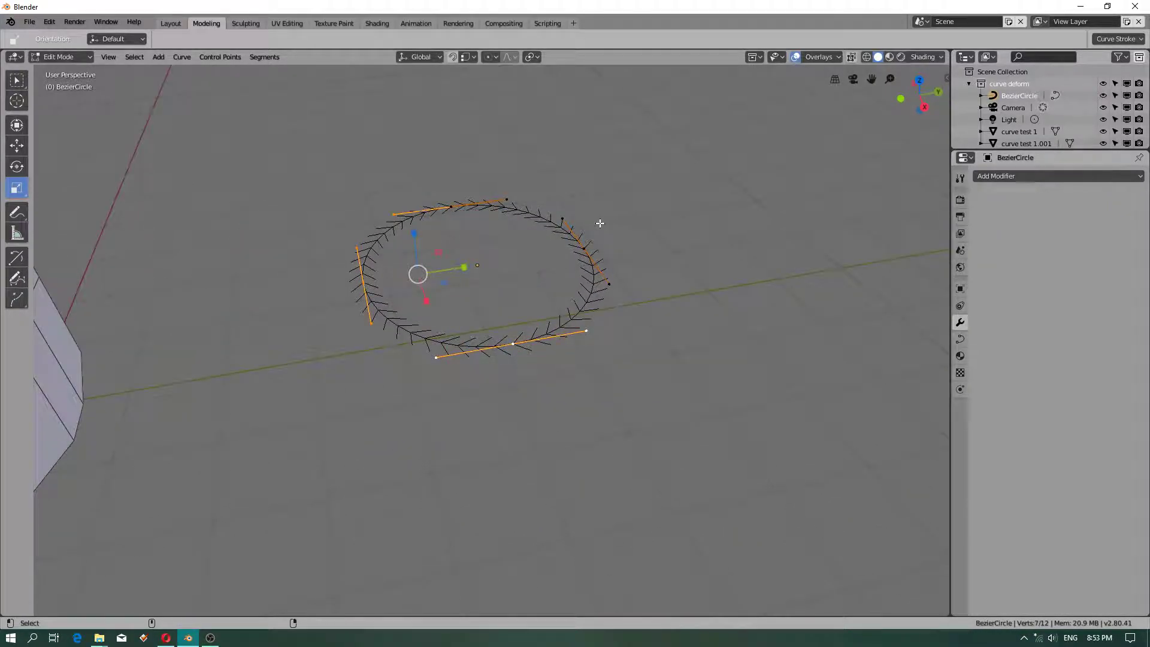
pyautogui.keyDown('shift'); pyautogui.click(587, 246); pyautogui.keyUp('shift')
pyautogui.scroll(-5, 398, 419)
pyautogui.click(60, 72)
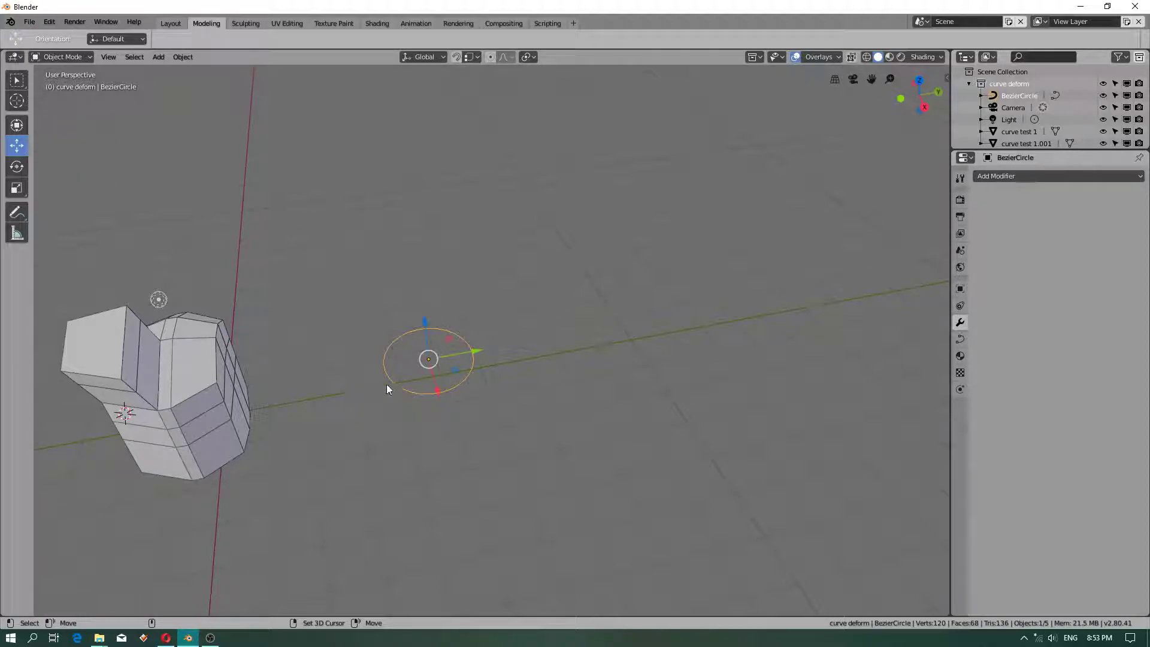
# - Add a lattice object, then move it along the Y axis and up along Z, clear of the meshes
pyautogui.click(188, 385)
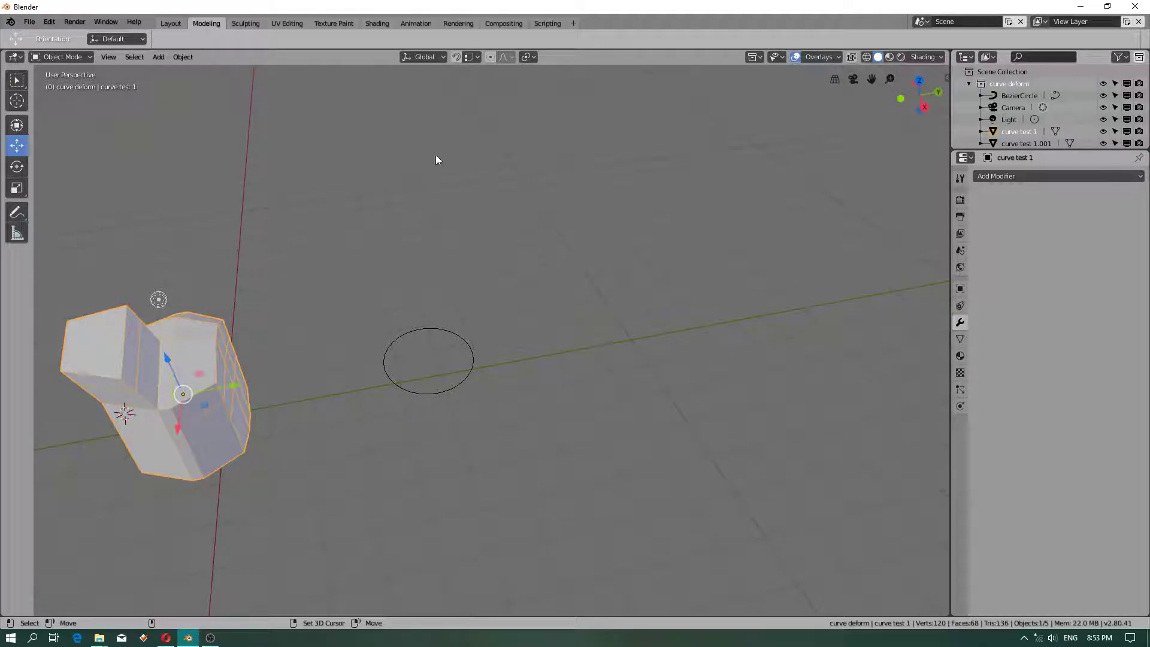
pyautogui.click(185, 58)
pyautogui.moveTo(161, 58)
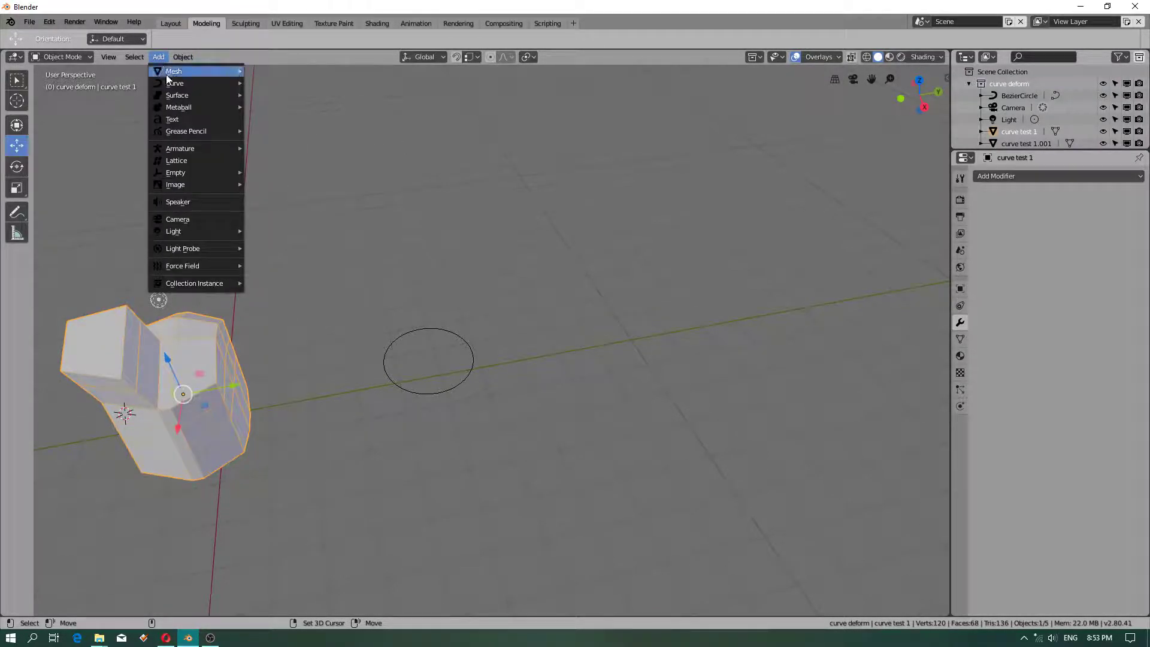
pyautogui.click(192, 161)
pyautogui.moveTo(176, 405); pyautogui.dragTo(371, 370)
pyautogui.moveTo(313, 341); pyautogui.dragTo(289, 206)
pyautogui.press('KP_Decimal')
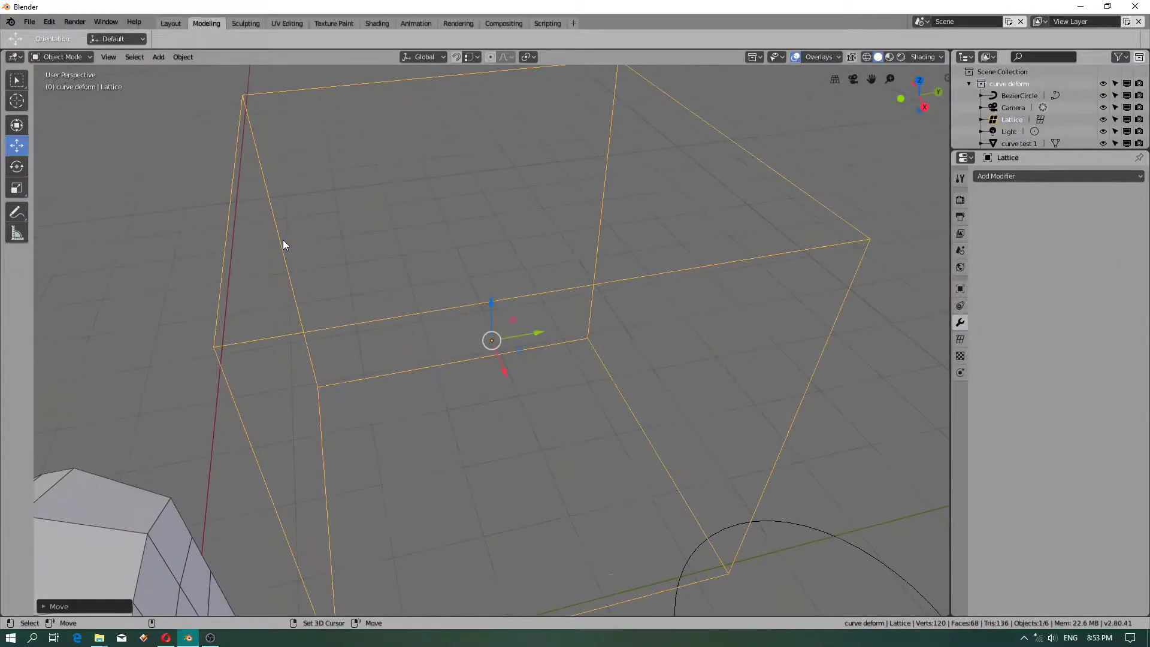
pyautogui.scroll(-4, 416, 341)
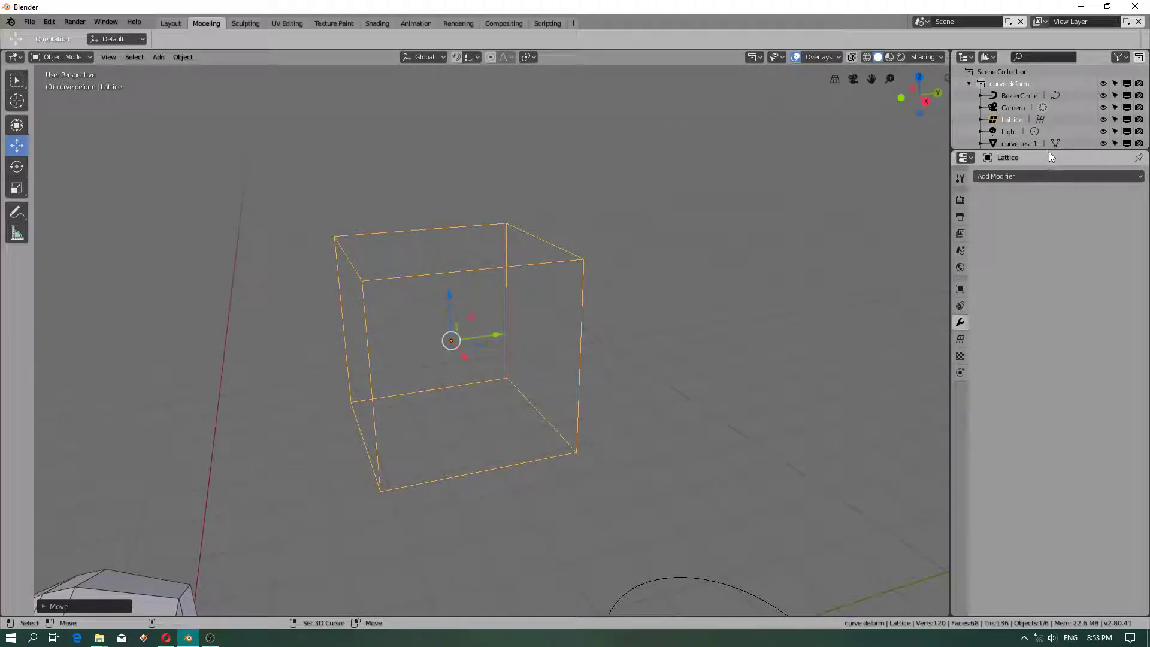
# - Set the lattice's U, V and W resolution to 3 and enter Edit Mode on it
pyautogui.click(960, 340)
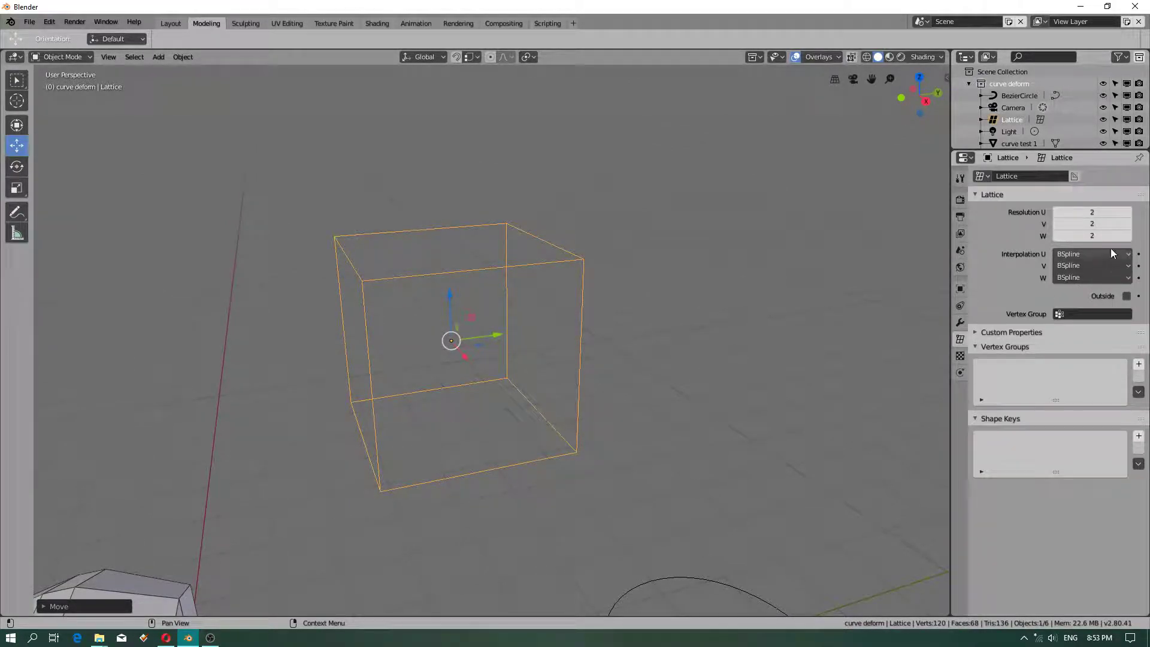
pyautogui.click(1128, 212)
pyautogui.click(1128, 223)
pyautogui.click(1128, 236)
pyautogui.moveTo(521, 318); pyautogui.dragTo(557, 309, button='middle')
pyautogui.click(60, 57)
pyautogui.click(59, 80)
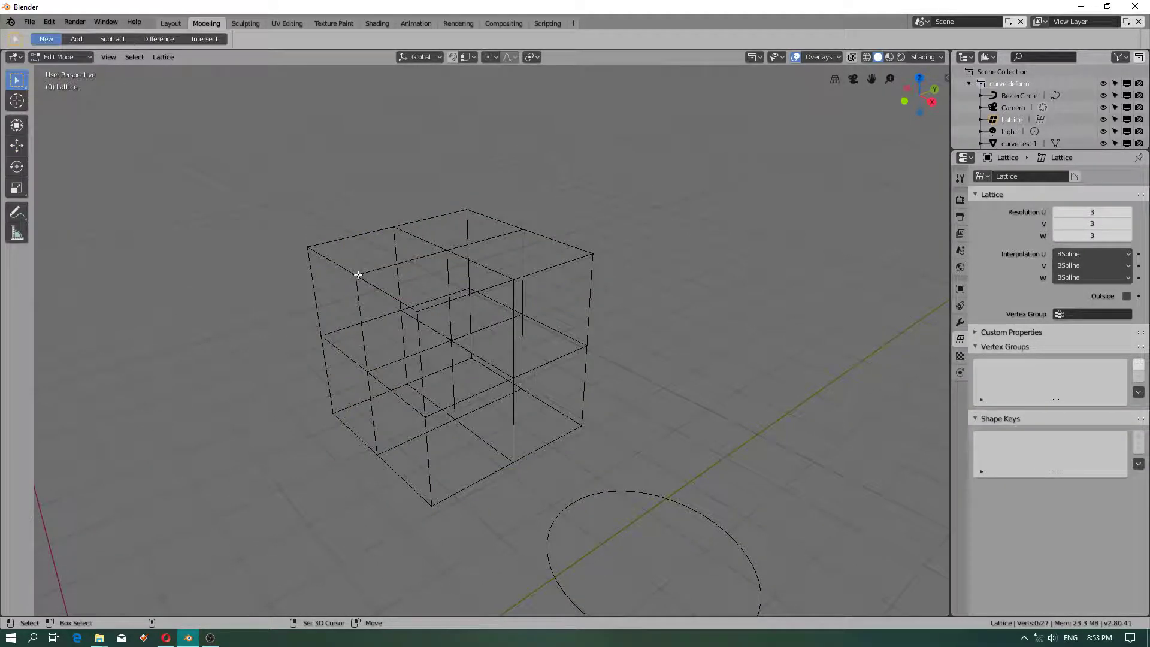
# - Select all nine points of the lattice's top layer with the Move tool active
pyautogui.keyDown('shift'); pyautogui.click(429, 313); pyautogui.keyUp('shift')
pyautogui.click(17, 145)
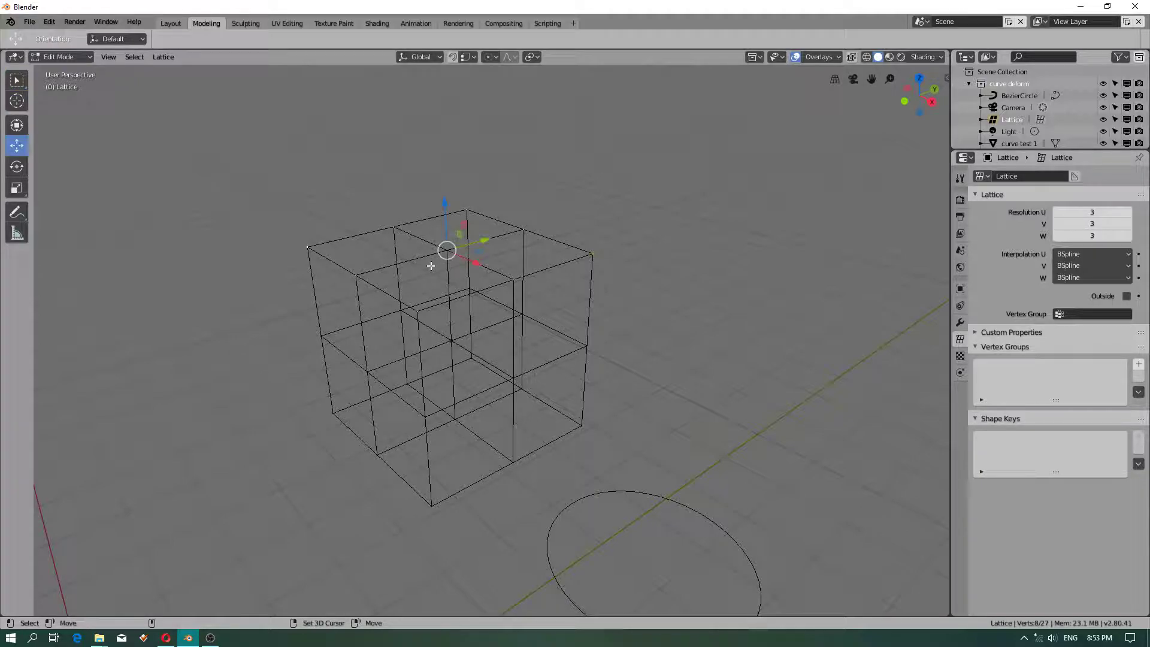
pyautogui.moveTo(435, 217); pyautogui.dragTo(460, 239)
pyautogui.keyDown('shift'); pyautogui.click(440, 267); pyautogui.keyUp('shift')
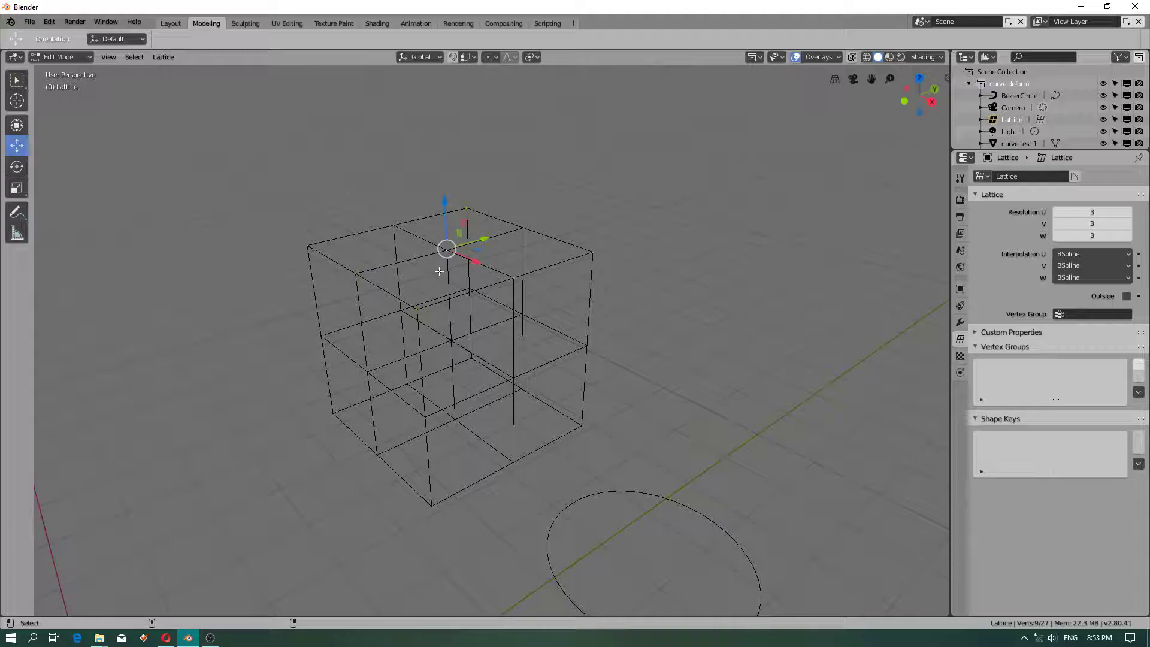
# - Scale the lattice's top layer of points inward and try the Rotate and combined Transform tools on it
pyautogui.press('s')
pyautogui.moveTo(475, 246); pyautogui.dragTo(443, 265)
pyautogui.press('r')
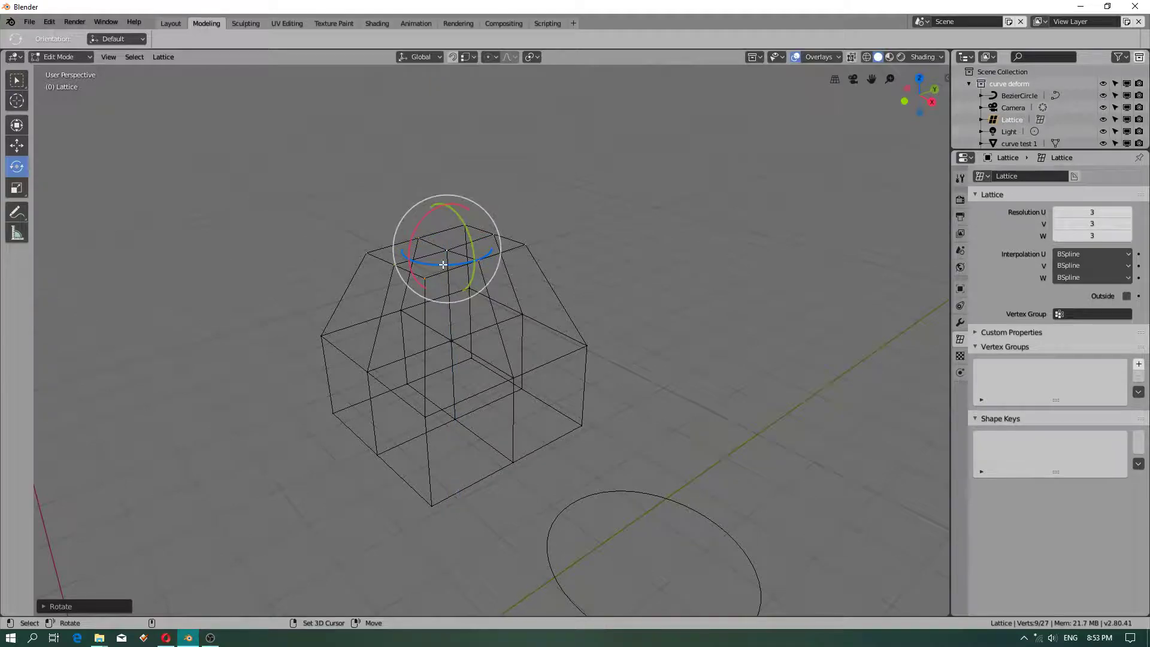
pyautogui.press('t')
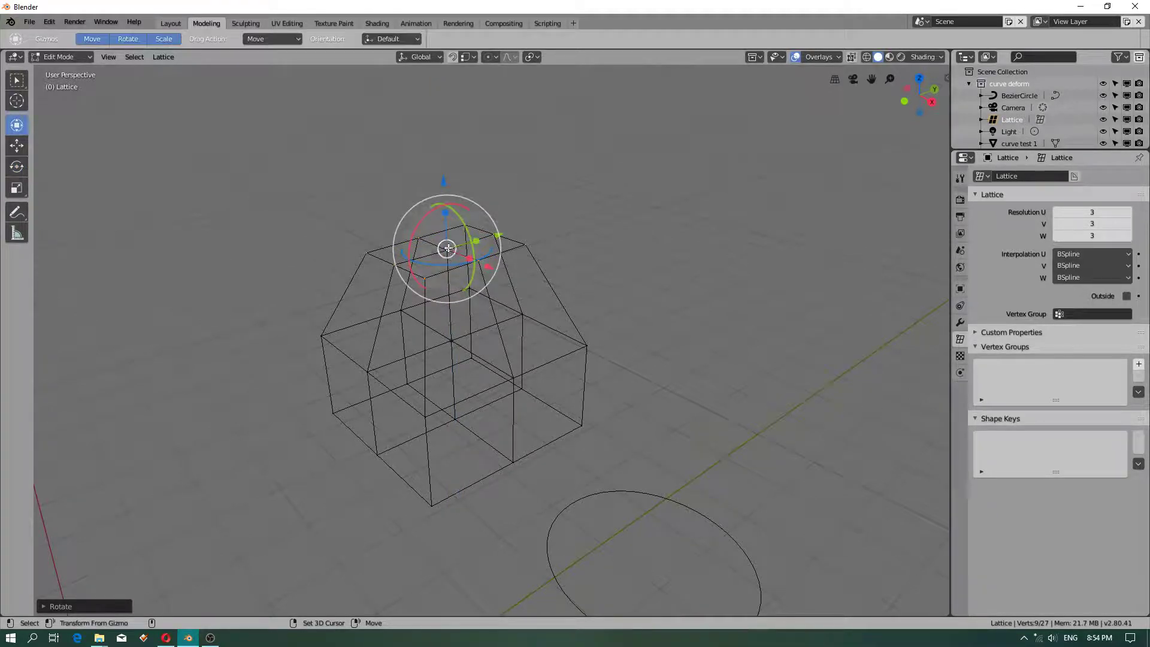
pyautogui.moveTo(478, 239); pyautogui.dragTo(472, 240)
# - Return to Object Mode and delete the Bezier circle and the lattice
pyautogui.scroll(-2, 440, 228)
pyautogui.scroll(-2, 441, 292)
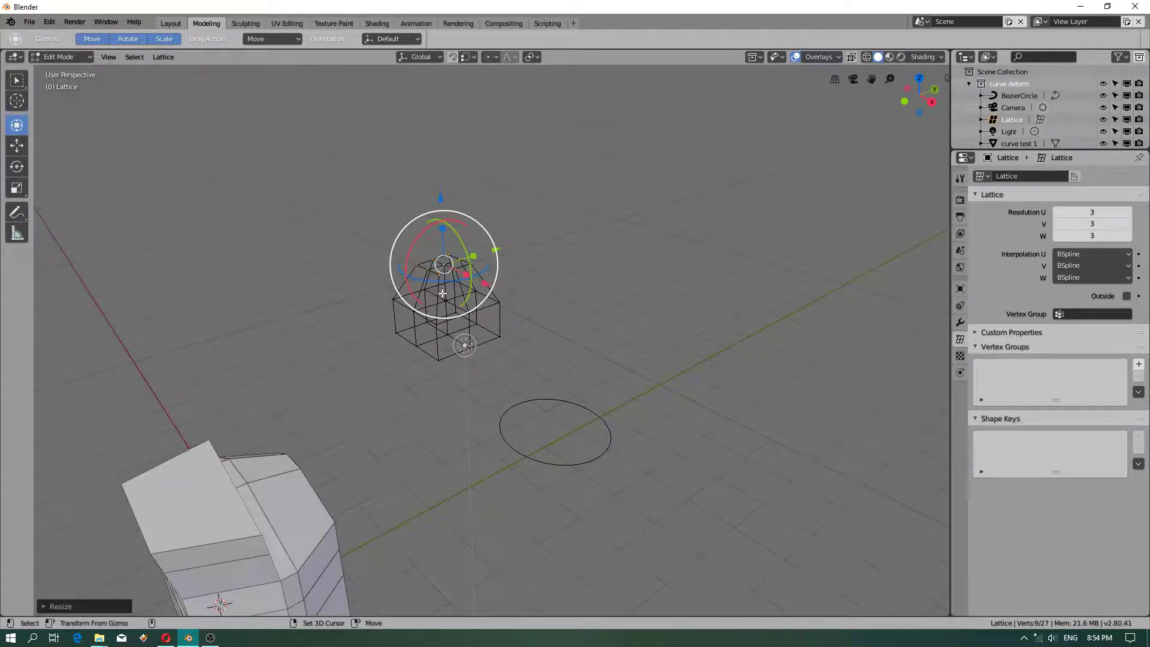
pyautogui.scroll(1, 442, 292)
pyautogui.moveTo(614, 372); pyautogui.dragTo(471, 259, button='middle')
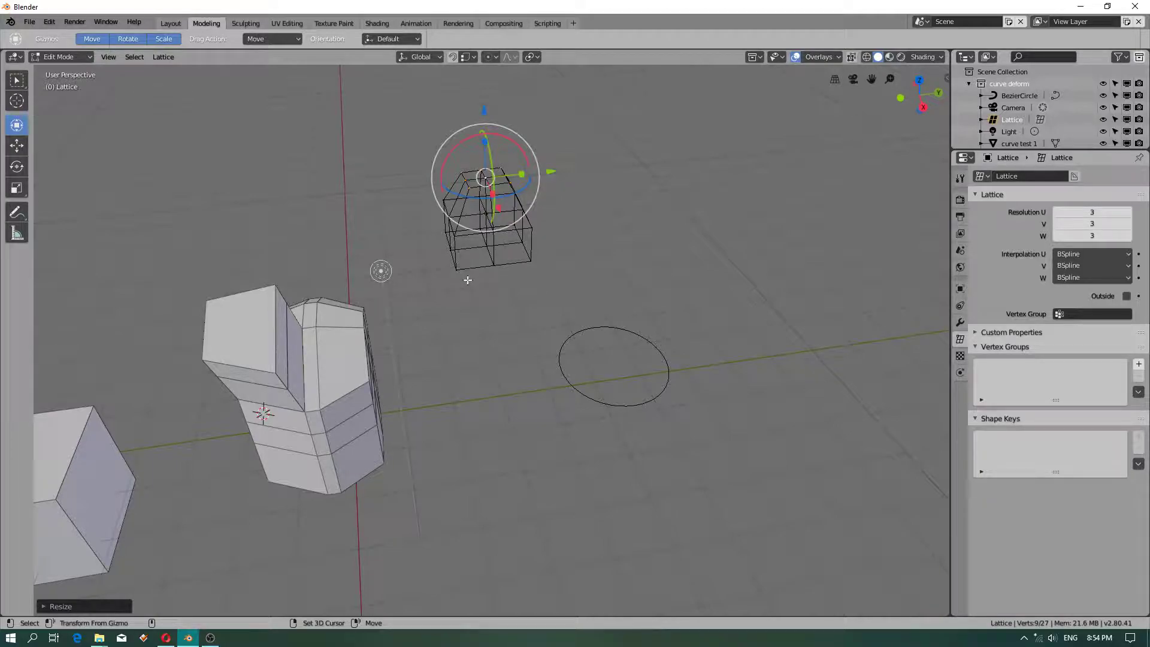
pyautogui.hotkey('shift', 'space')
pyautogui.press('g')
pyautogui.scroll(-2, 507, 337)
pyautogui.click(61, 57)
pyautogui.click(60, 68)
pyautogui.click(559, 379)
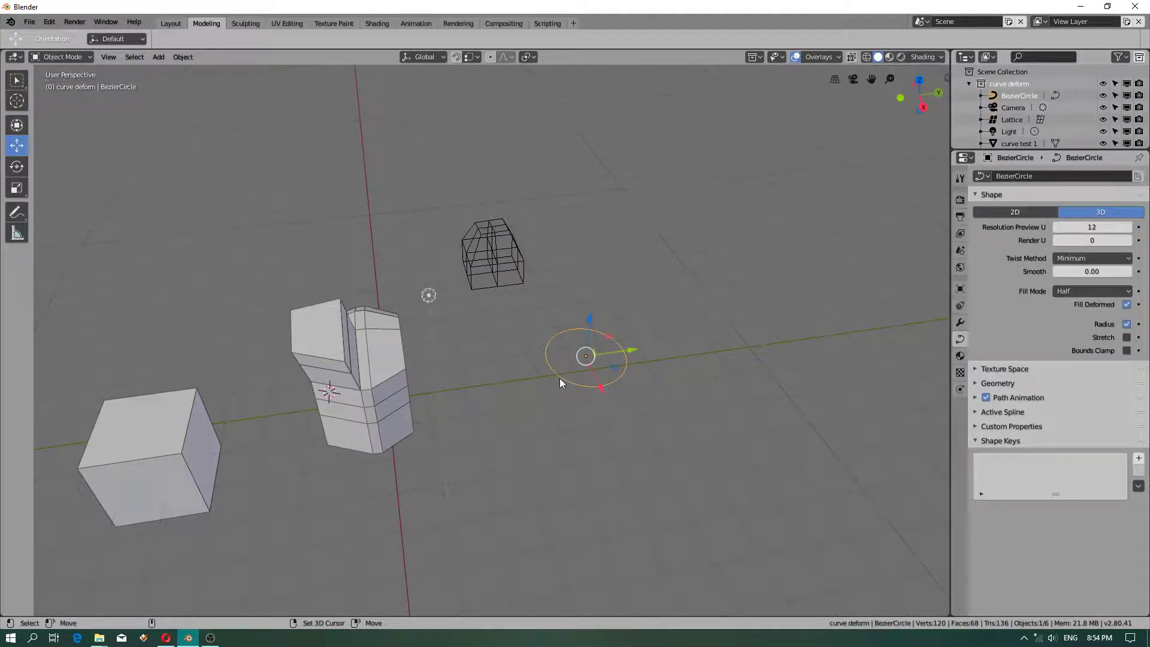
pyautogui.press('Delete')
pyautogui.click(497, 254)
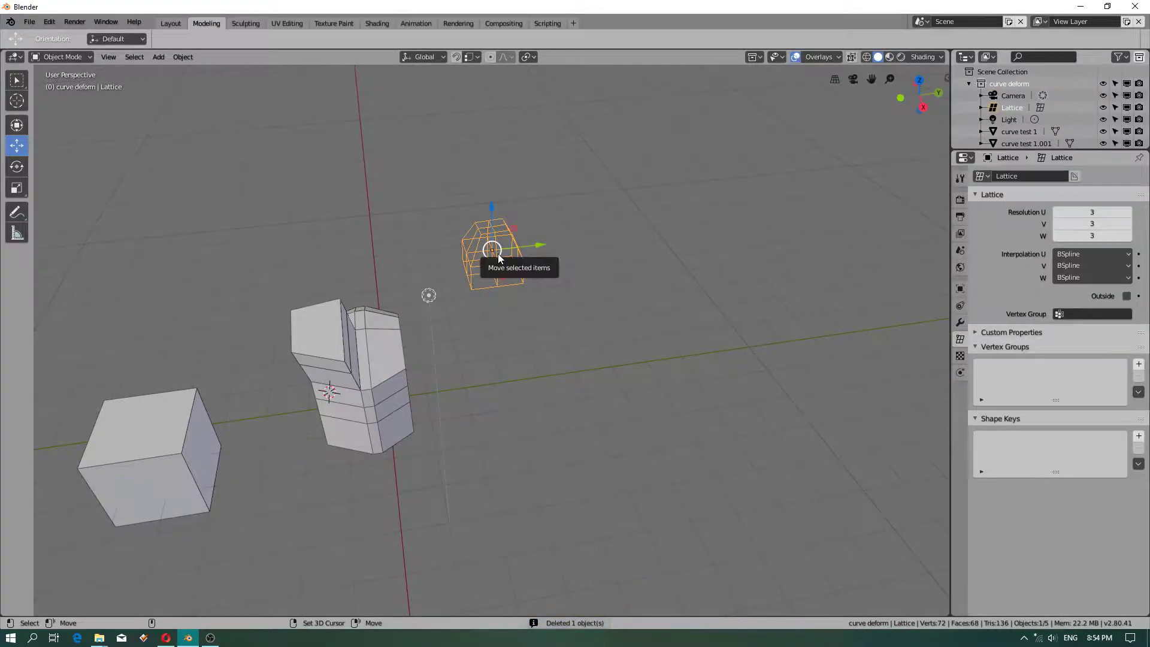
pyautogui.press('Delete')
# - Add a Path curve and move it along the Y axis, away from the meshes
pyautogui.click(183, 57)
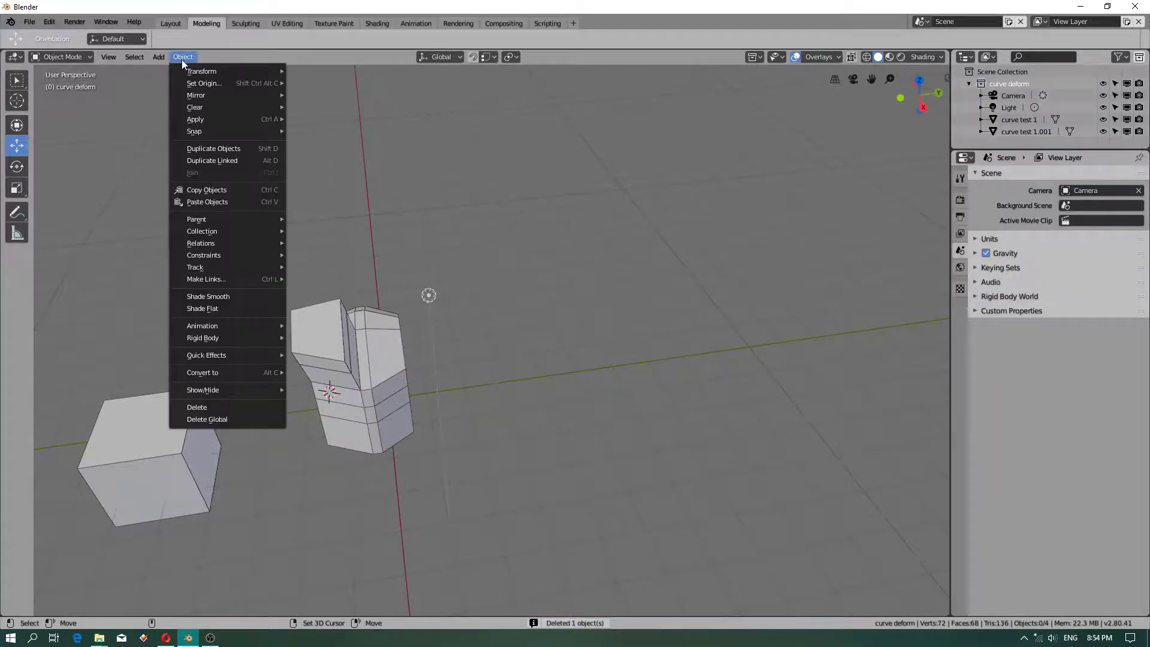
pyautogui.moveTo(158, 57)
pyautogui.moveTo(183, 84)
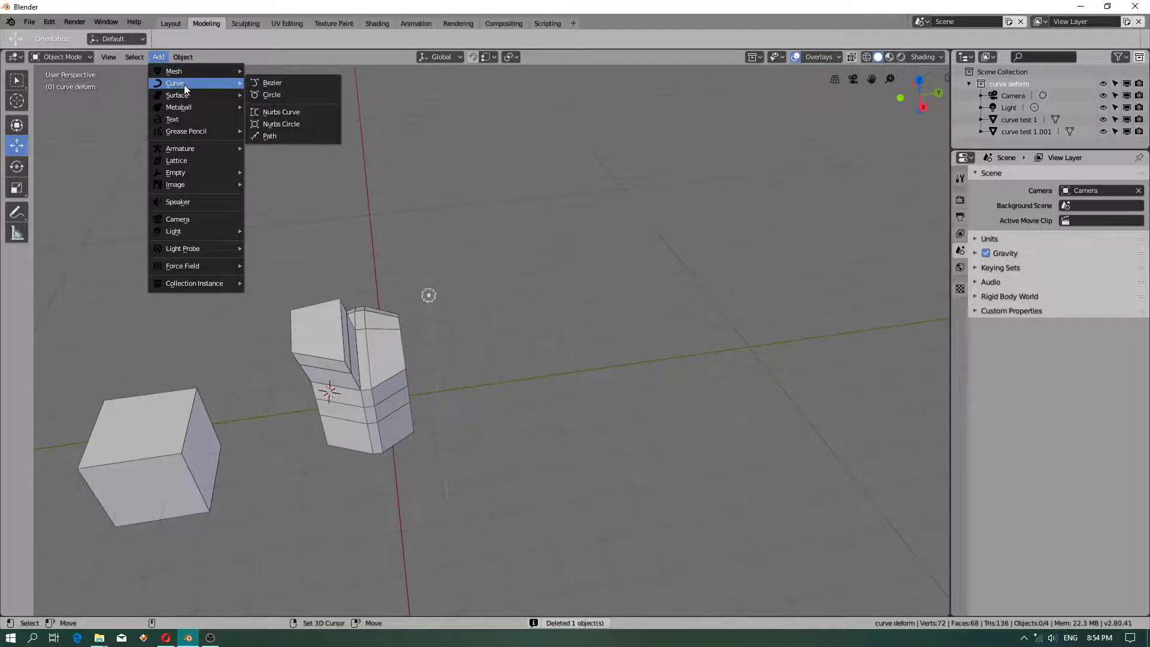
pyautogui.click(286, 136)
pyautogui.moveTo(366, 385); pyautogui.dragTo(698, 345)
pyautogui.moveTo(781, 444); pyautogui.dragTo(729, 421, button='middle')
pyautogui.keyDown('shift'); pyautogui.moveTo(729, 420); pyautogui.dragTo(503, 438, button='middle'); pyautogui.keyUp('shift')
# - Enter Edit Mode on the path and move its far end control point slightly outward along the X axis
pyautogui.click(77, 58)
pyautogui.click(80, 72)
pyautogui.click(419, 275)
pyautogui.click(17, 146)
pyautogui.moveTo(456, 367); pyautogui.dragTo(510, 336, button='middle')
pyautogui.moveTo(459, 315); pyautogui.dragTo(445, 304)
# - Switch to the Scale and then the Rotate tool, and select several of the path's control points, ending with only the far end point
pyautogui.hotkey('shift', 'space')
pyautogui.press('s')
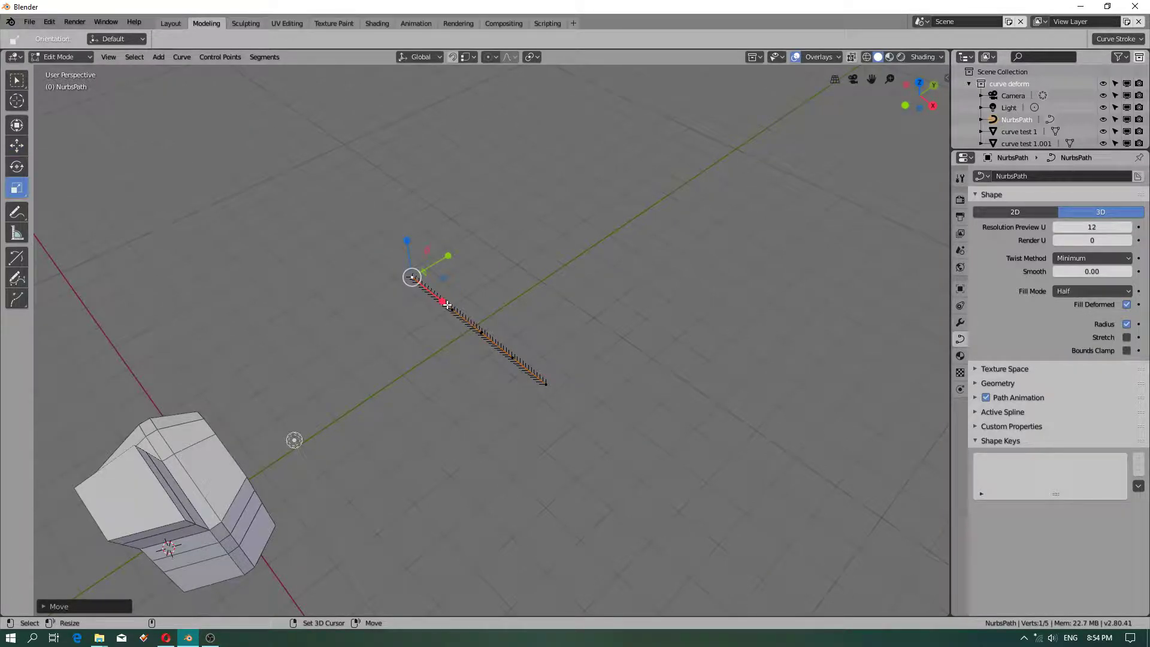
pyautogui.hotkey('shift', 'space')
pyautogui.press('r')
pyautogui.click(477, 326)
pyautogui.keyDown('shift'); pyautogui.click(412, 276); pyautogui.keyUp('shift')
pyautogui.keyDown('shift'); pyautogui.click(512, 357); pyautogui.keyUp('shift')
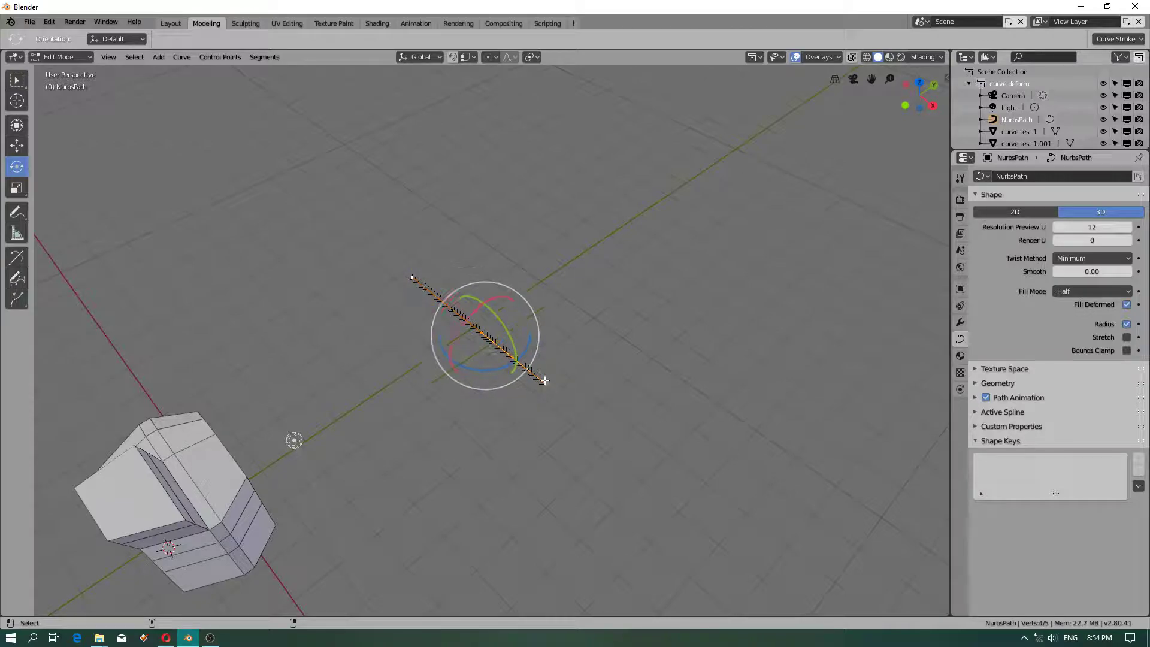
pyautogui.click(413, 277)
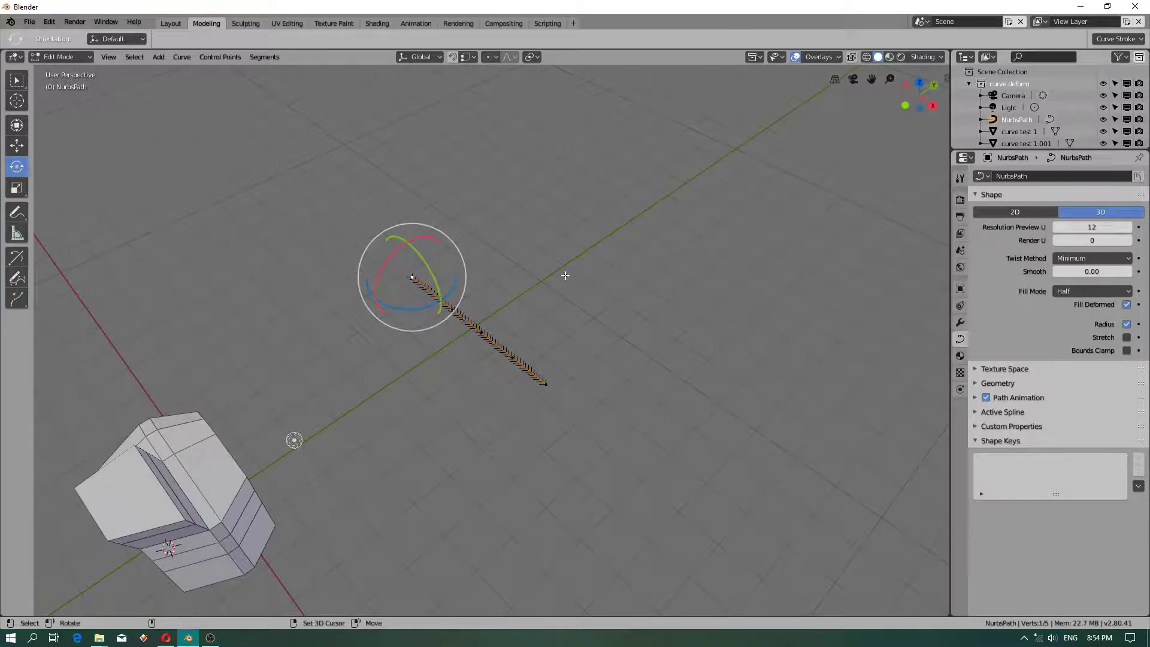
# - From the back viewpoint, move all of the path's control points along the X axis until they clear the meshes
pyautogui.click(102, 57)
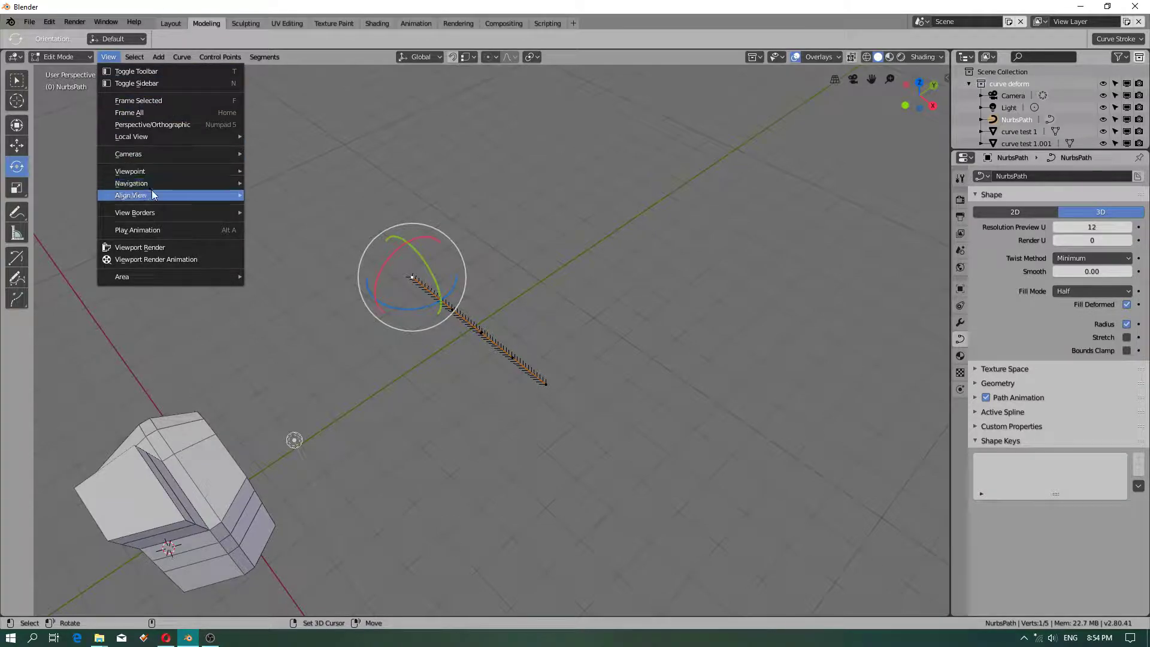
pyautogui.moveTo(152, 193)
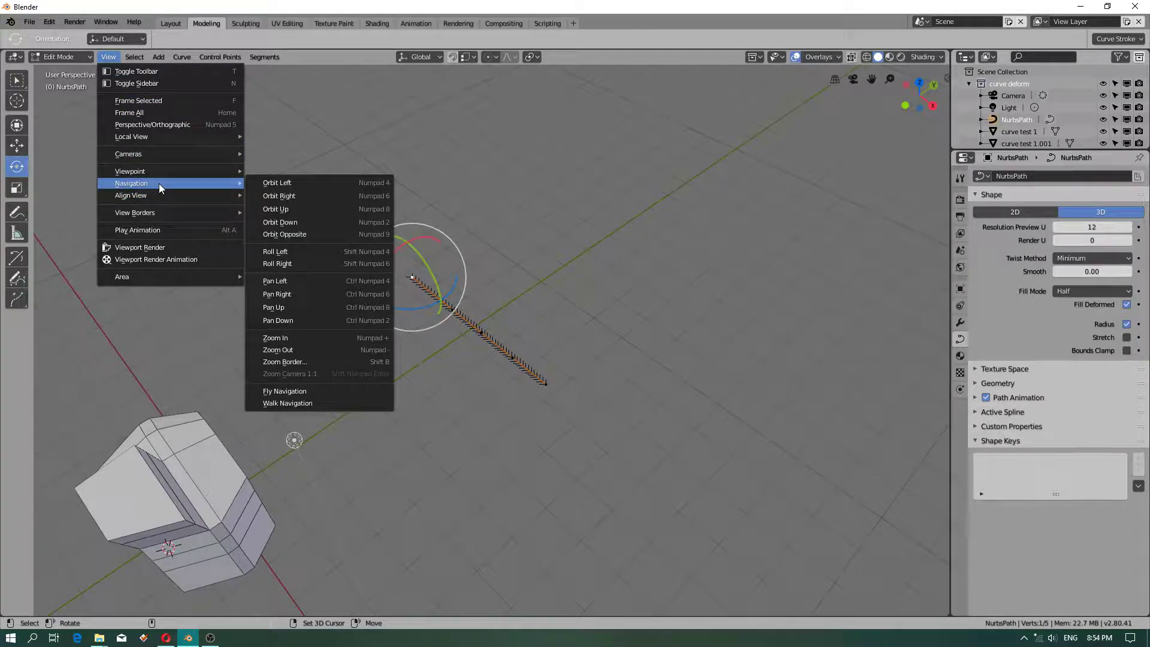
pyautogui.moveTo(205, 171)
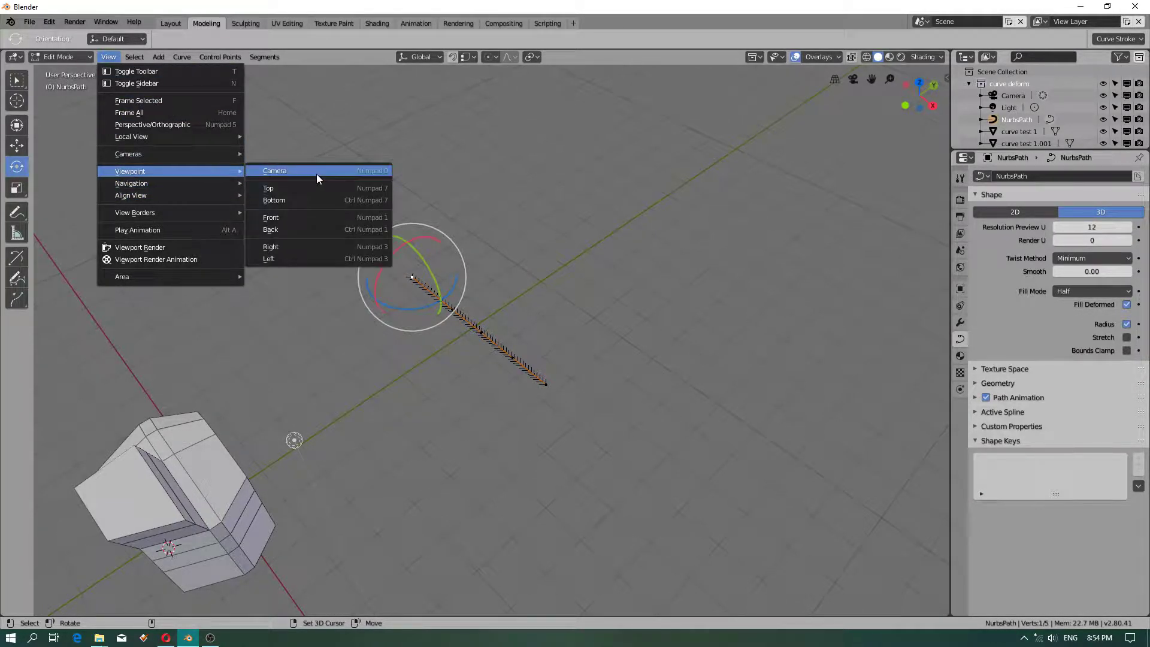
pyautogui.click(297, 229)
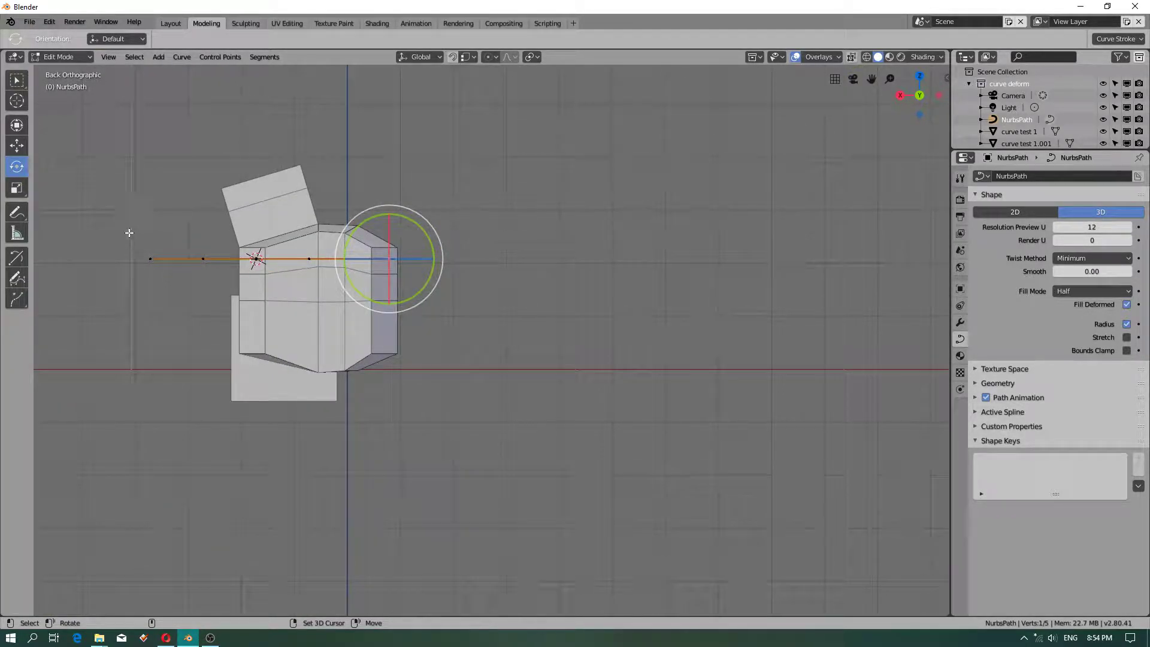
pyautogui.keyDown('ctrl'); pyautogui.moveTo(82, 234); pyautogui.dragTo(564, 192); pyautogui.keyUp('ctrl')
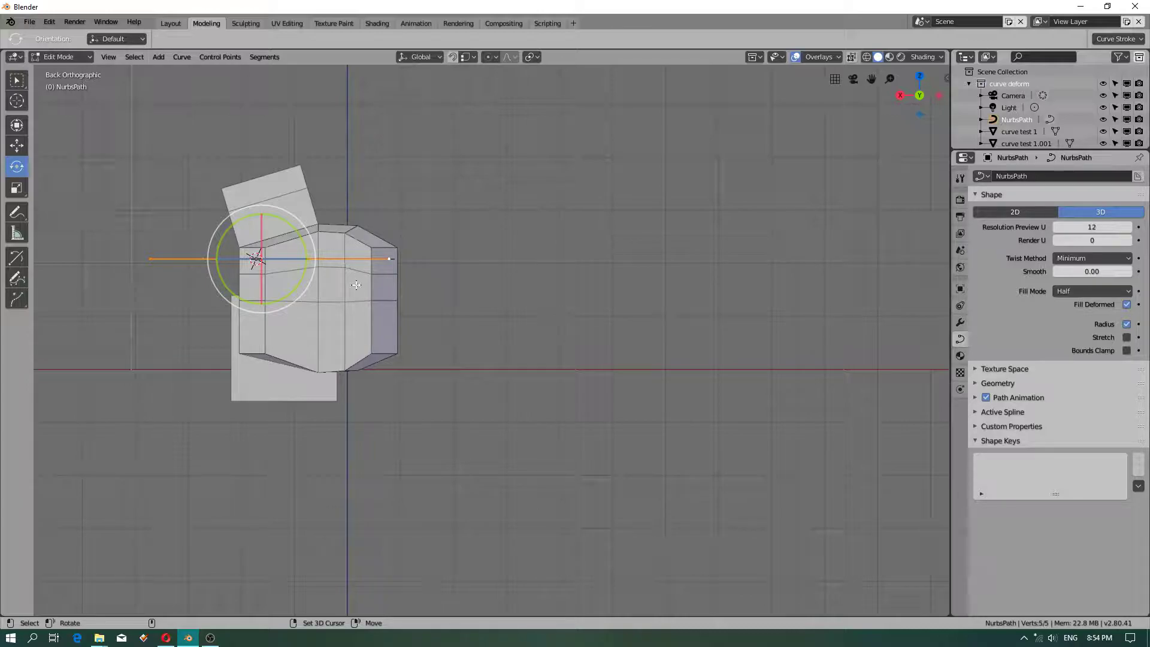
pyautogui.press('g')
pyautogui.moveTo(230, 263); pyautogui.dragTo(536, 263)
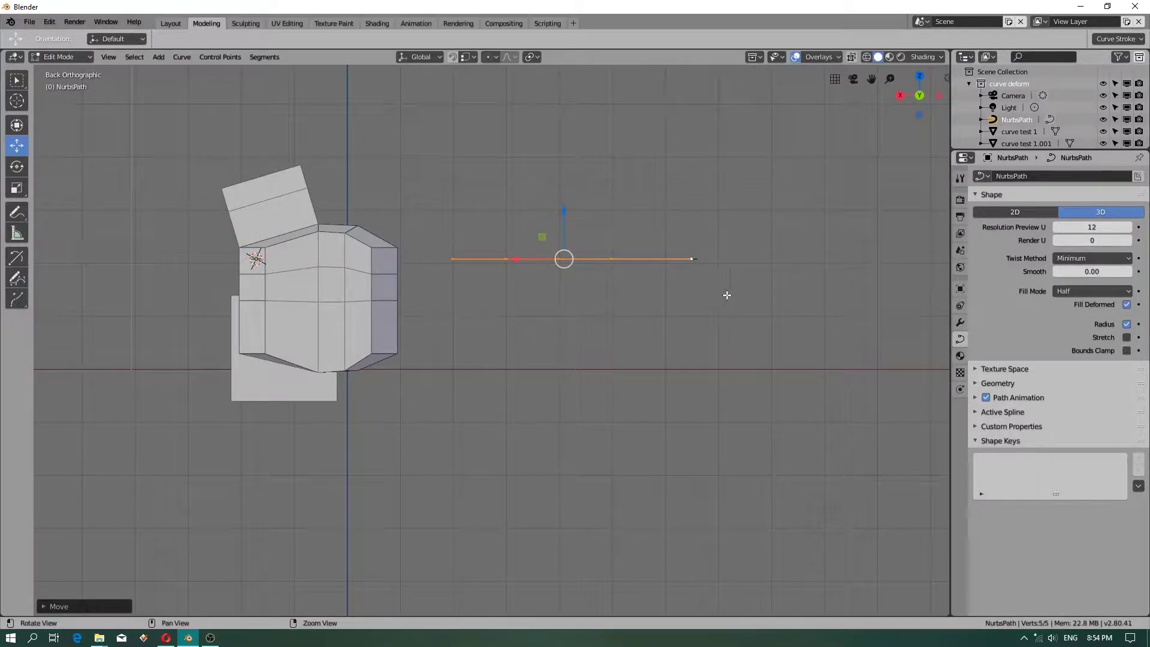
# - Extrude six new control points from the path's free end, curving down and levelling out into an S-bend
pyautogui.keyDown('shift'); pyautogui.moveTo(726, 290); pyautogui.dragTo(585, 361, button='middle'); pyautogui.keyUp('shift')
pyautogui.scroll(3, 504, 347)
pyautogui.scroll(-3, 495, 341)
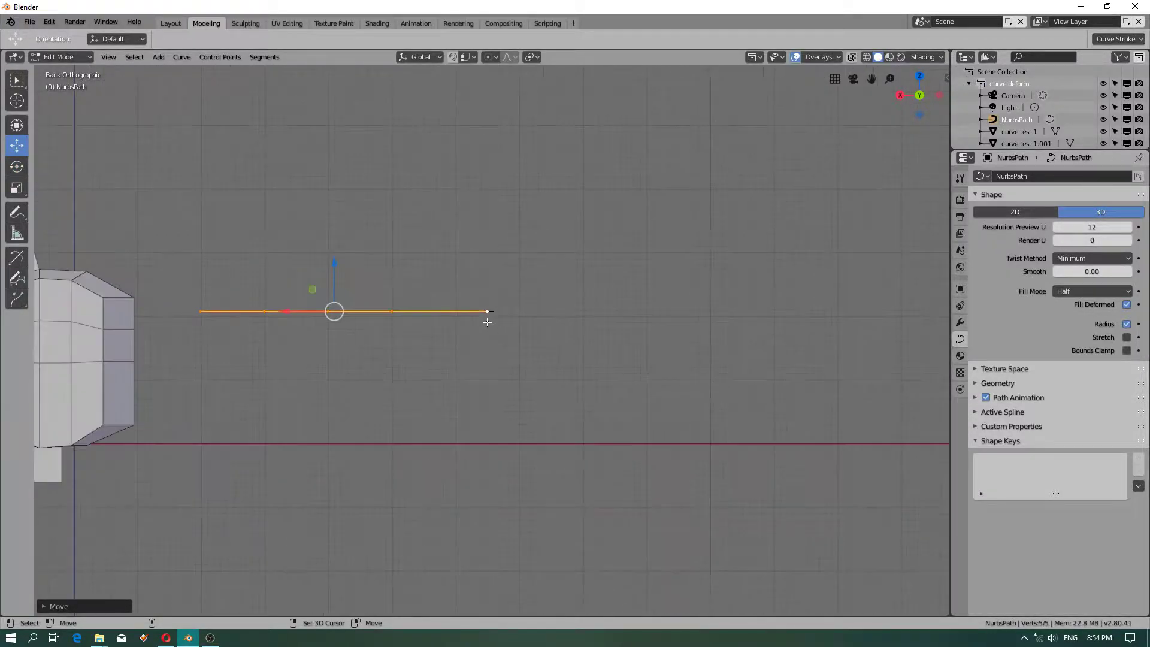
pyautogui.click(490, 311)
pyautogui.press('e')
pyautogui.click(509, 329)
pyautogui.press('e')
pyautogui.click(524, 364)
pyautogui.press('e')
pyautogui.click(544, 401)
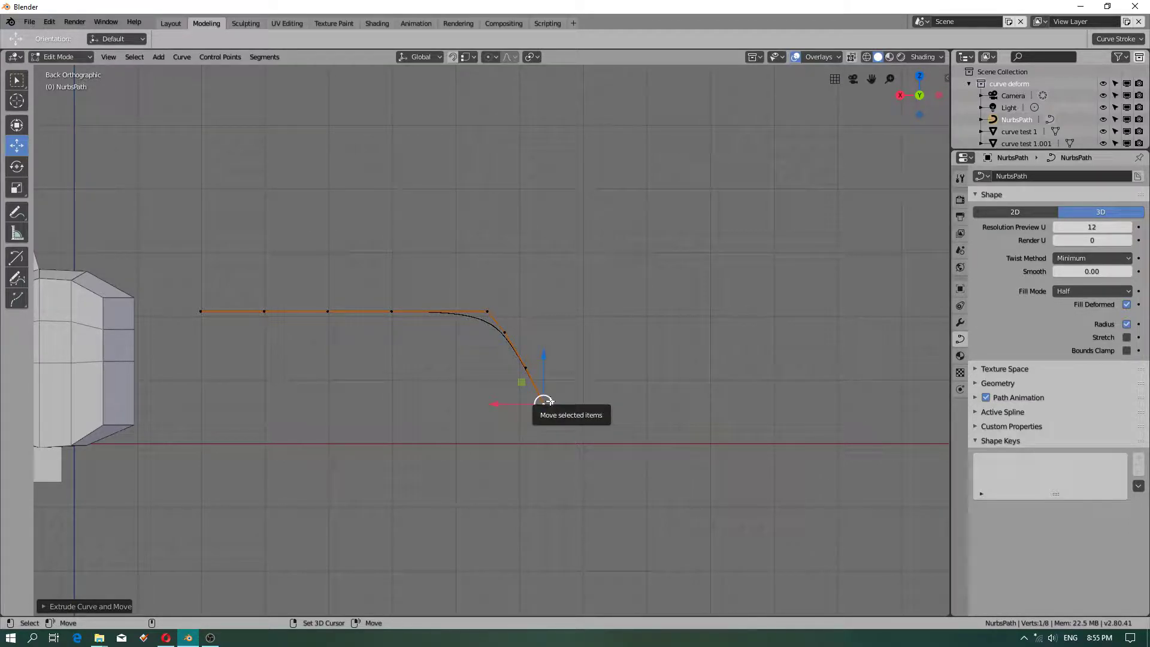
pyautogui.press('e')
pyautogui.click(573, 433)
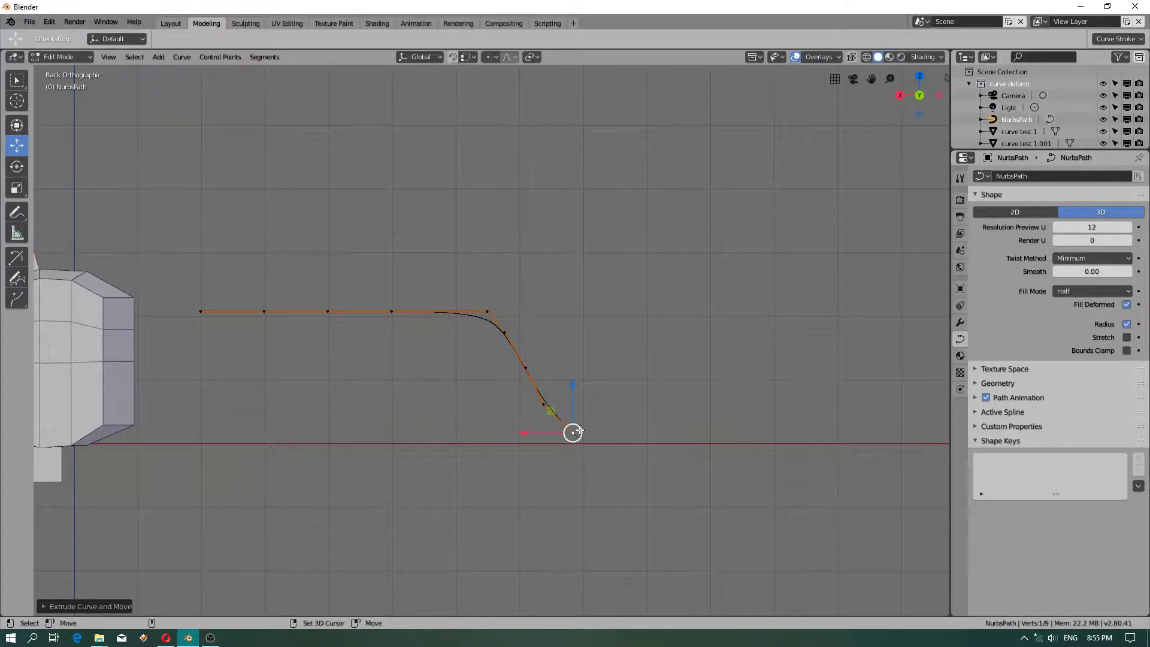
pyautogui.press('e')
pyautogui.click(620, 439)
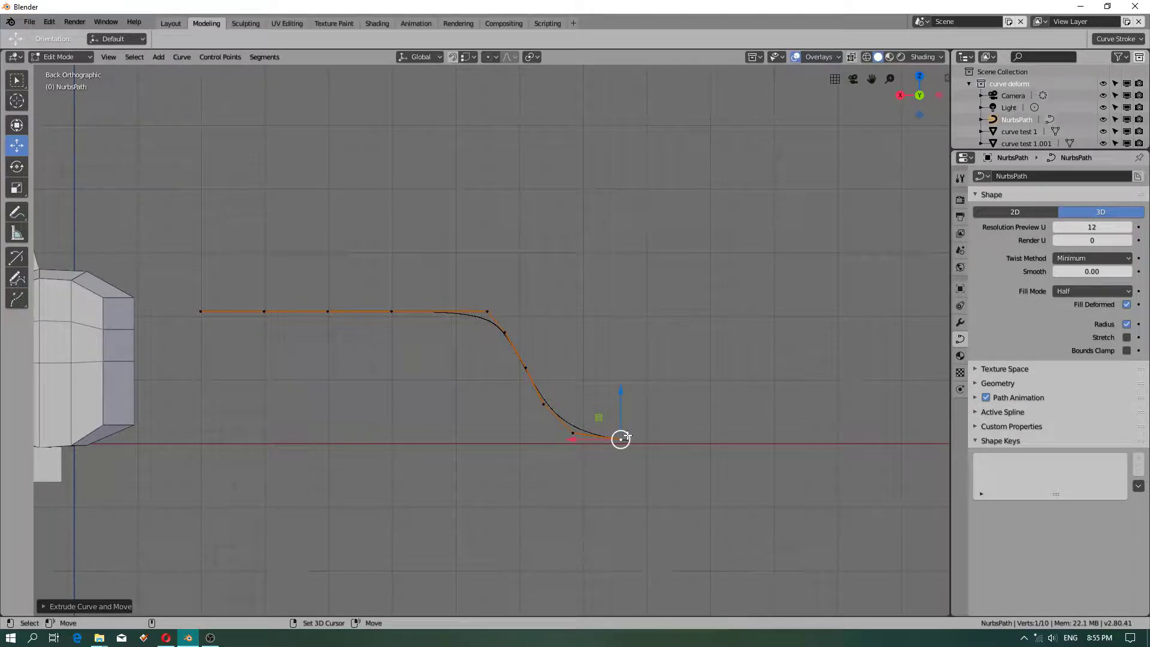
pyautogui.press('e')
pyautogui.click(689, 436)
# - Leave the back view through the camera viewpoint and select the control point in the middle of the path's S-bend
pyautogui.click(114, 56)
pyautogui.moveTo(152, 171)
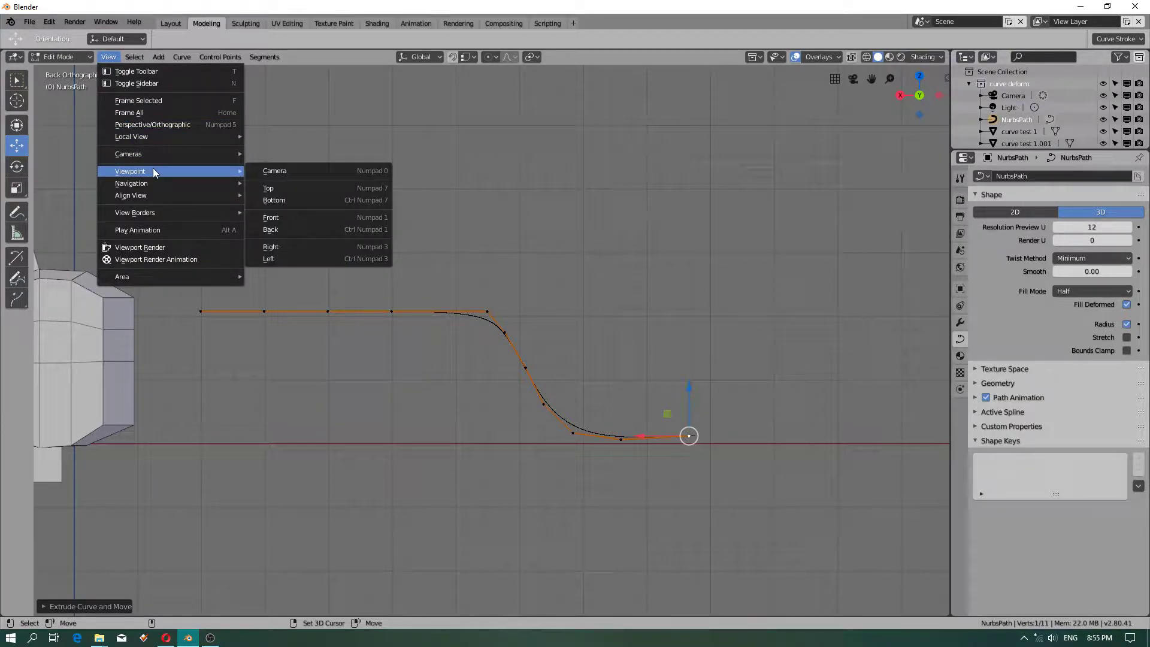
pyautogui.click(292, 170)
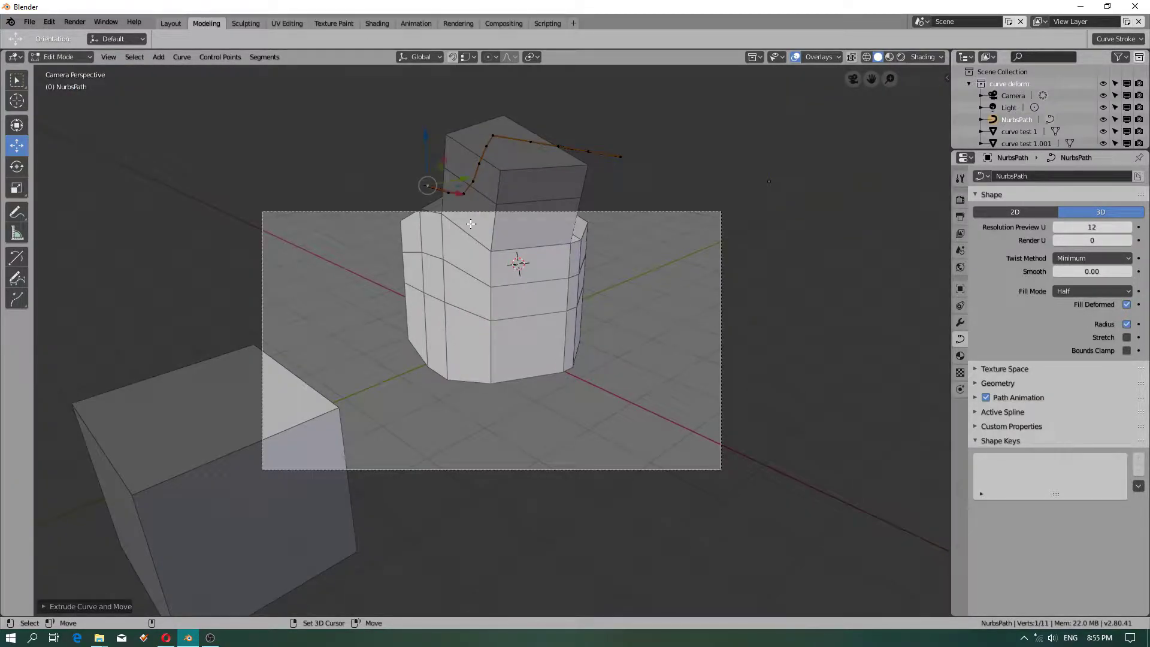
pyautogui.moveTo(318, 205); pyautogui.dragTo(447, 326, button='middle')
pyautogui.scroll(-5, 449, 327)
pyautogui.press('KP_Decimal')
pyautogui.scroll(-17, 375, 203)
pyautogui.keyDown('shift'); pyautogui.moveTo(195, 122); pyautogui.dragTo(421, 324, button='middle'); pyautogui.keyUp('shift')
pyautogui.scroll(-3, 417, 308)
pyautogui.click(305, 209)
pyautogui.moveTo(361, 245); pyautogui.dragTo(399, 254, button='middle')
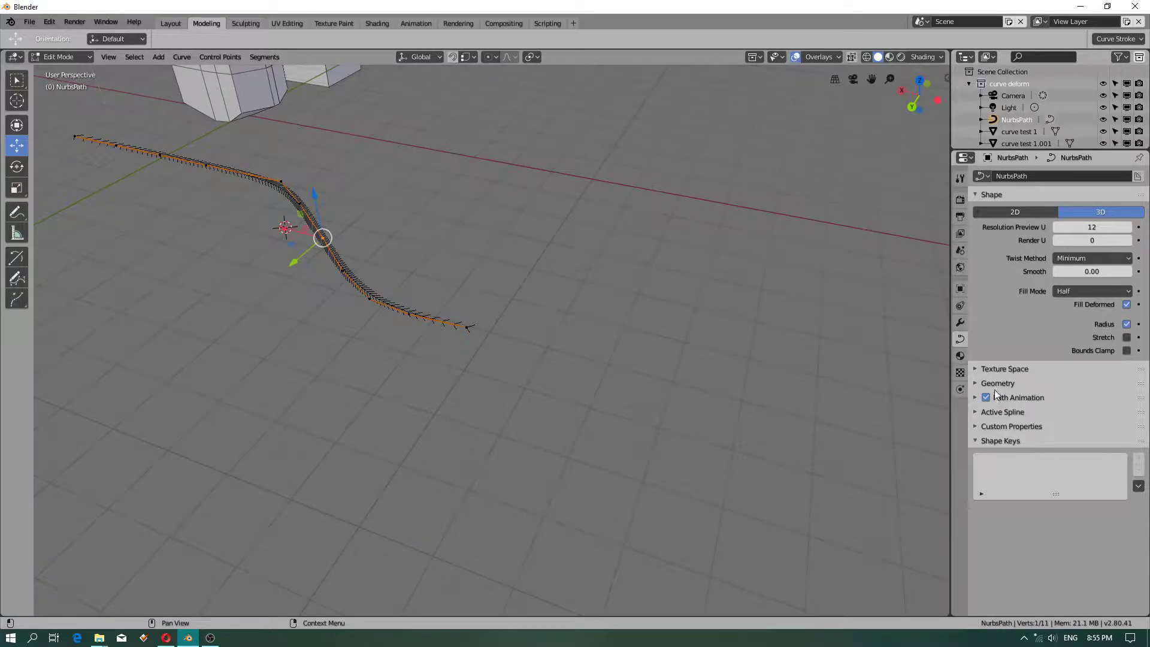
# - Show the viewport sidebar and snap the 3D cursor to the selected control point
pyautogui.press('n')
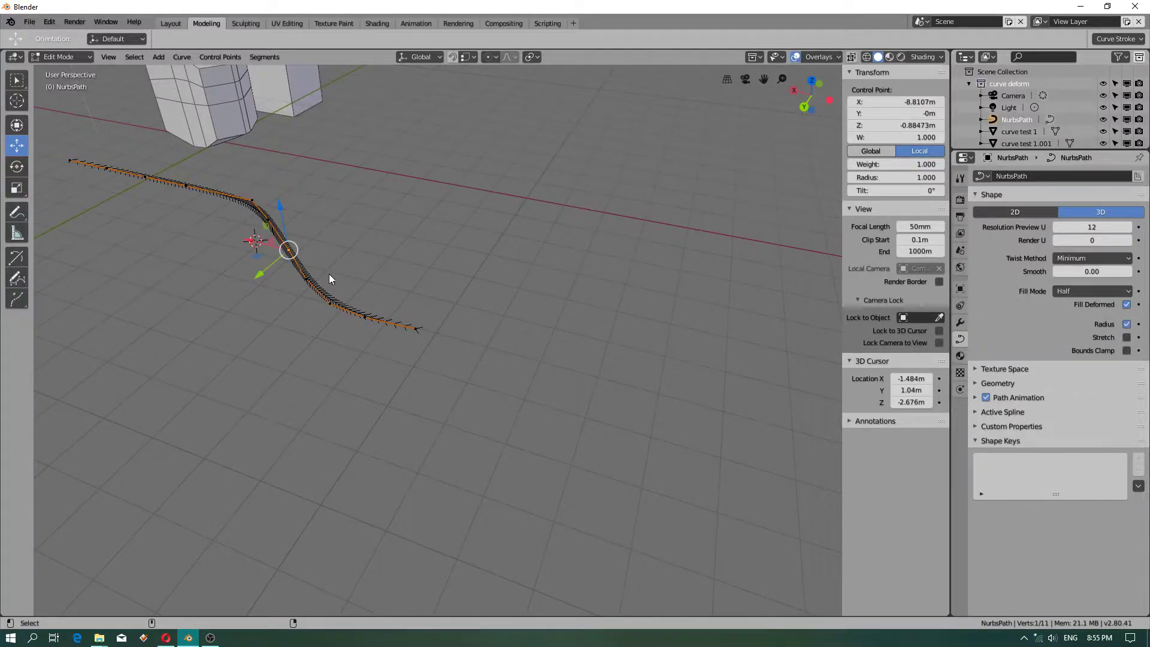
pyautogui.hotkey('shift', 's')
pyautogui.click(333, 345)
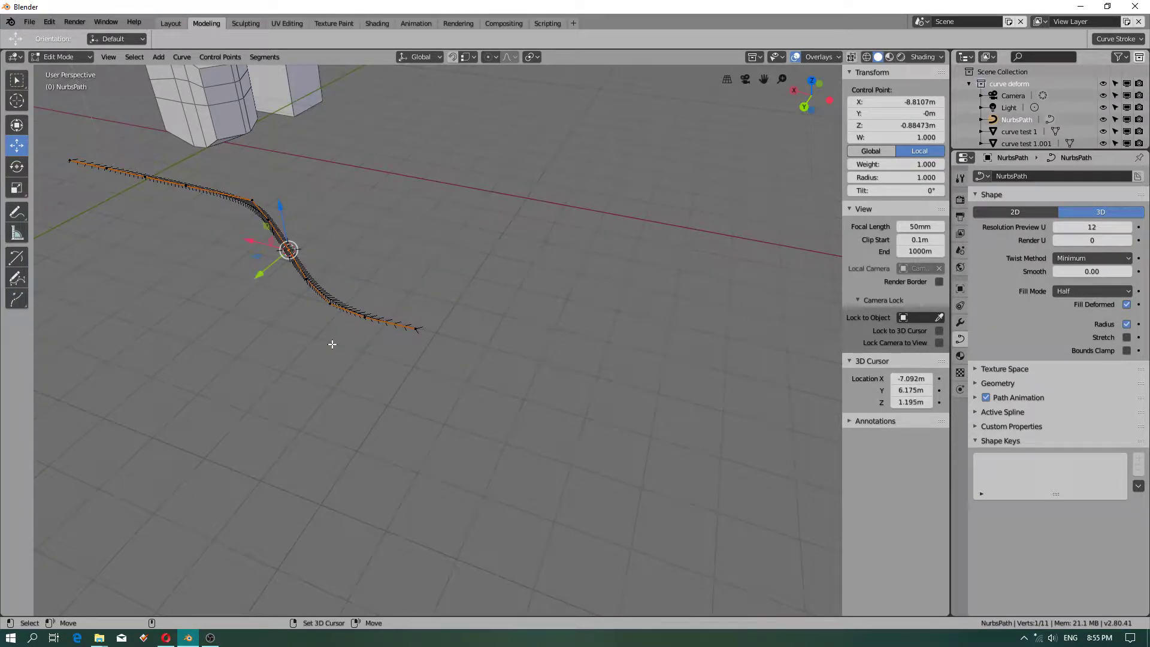
# - Select control points around the path's S-bend in turn from several angles, ending with nothing selected
pyautogui.moveTo(321, 277); pyautogui.dragTo(460, 319, button='middle')
pyautogui.press('KP_Decimal')
pyautogui.moveTo(347, 290); pyautogui.dragTo(301, 316, button='middle')
pyautogui.scroll(-5, 494, 324)
pyautogui.click(372, 223)
pyautogui.click(298, 334)
pyautogui.click(526, 359)
pyautogui.moveTo(526, 360); pyautogui.dragTo(454, 386, button='middle')
pyautogui.click(408, 226)
pyautogui.click(433, 311)
pyautogui.click(408, 226)
pyautogui.click(421, 308)
pyautogui.click(416, 228)
pyautogui.click(399, 326)
pyautogui.click(402, 214)
pyautogui.click(412, 336)
pyautogui.moveTo(358, 326); pyautogui.dragTo(431, 300, button='middle')
pyautogui.click(412, 273)
pyautogui.click(365, 360)
pyautogui.click(413, 274)
pyautogui.scroll(-3, 330, 333)
pyautogui.click(317, 301)
pyautogui.click(328, 344)
pyautogui.click(379, 301)
pyautogui.click(385, 356)
pyautogui.moveTo(385, 356); pyautogui.dragTo(620, 290, button='middle')
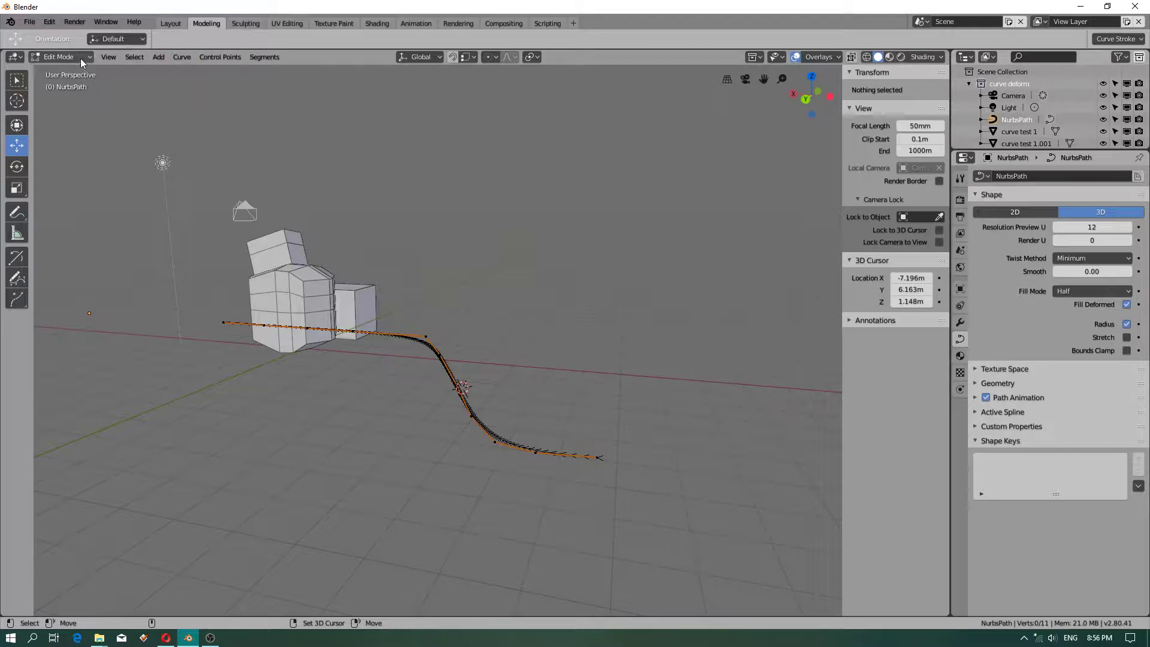
# - Return to Object Mode, select the plain cube in the viewport and enlarge the outliner to fit the whole object list
pyautogui.click(64, 70)
pyautogui.click(329, 295)
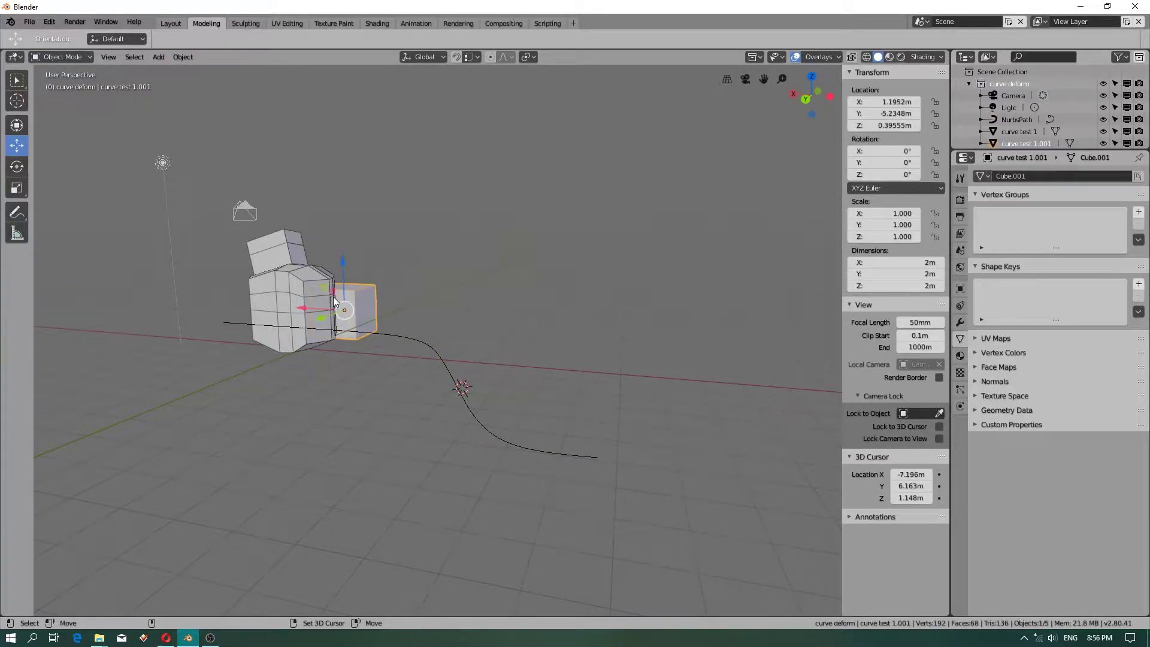
pyautogui.moveTo(290, 276); pyautogui.dragTo(397, 308, button='middle')
pyautogui.keyDown('shift'); pyautogui.click(397, 308); pyautogui.keyUp('shift')
pyautogui.moveTo(990, 147); pyautogui.dragTo(991, 266)
# - Select curve test 1 in the outliner and add NurbsPath, Light and Camera to the selection one by one
pyautogui.click(1013, 131)
pyautogui.keyDown('ctrl'); pyautogui.click(1009, 120); pyautogui.keyUp('ctrl')
pyautogui.keyDown('ctrl'); pyautogui.click(1008, 108); pyautogui.keyUp('ctrl')
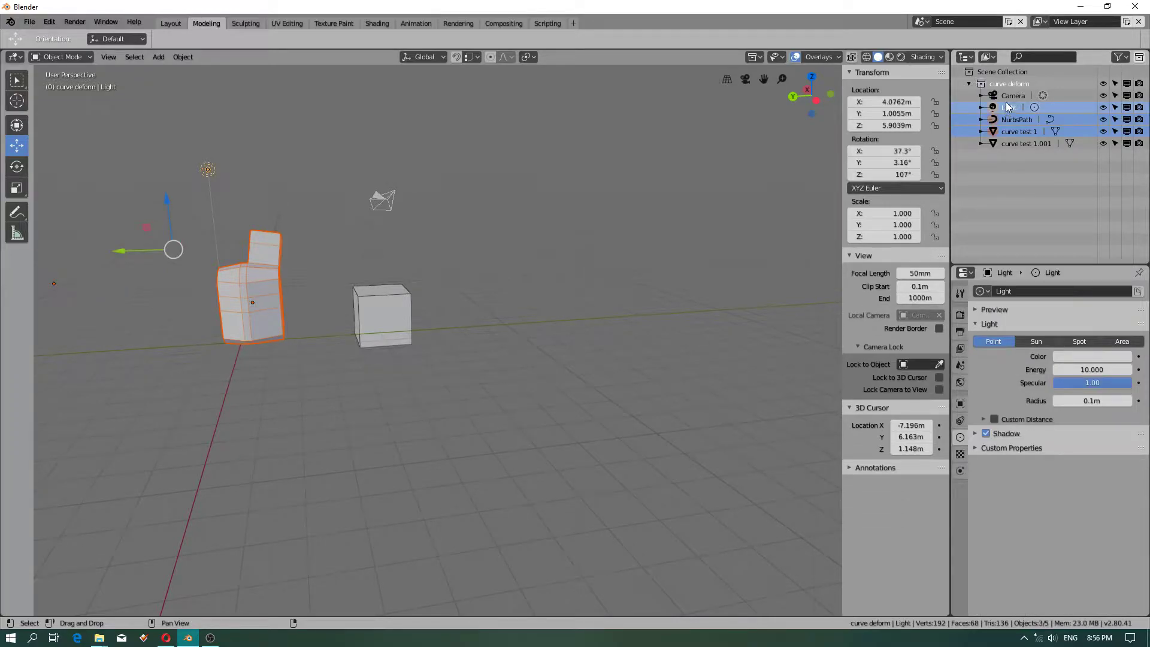
pyautogui.keyDown('ctrl'); pyautogui.click(1012, 95); pyautogui.keyUp('ctrl')
# - Select all five outliner objects one by one, starting at curve test 1.001 and ending at Camera
pyautogui.click(1024, 143)
pyautogui.keyDown('ctrl'); pyautogui.click(1012, 131); pyautogui.keyUp('ctrl')
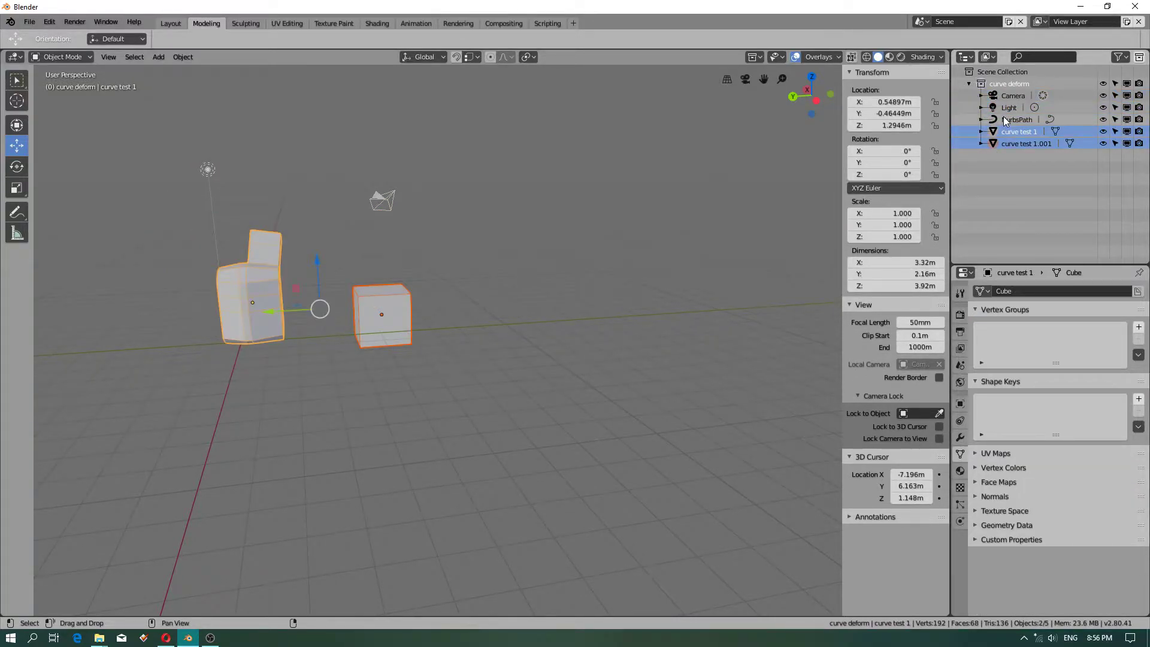
pyautogui.keyDown('ctrl'); pyautogui.click(1009, 120); pyautogui.keyUp('ctrl')
pyautogui.keyDown('ctrl'); pyautogui.click(1009, 108); pyautogui.keyUp('ctrl')
pyautogui.keyDown('ctrl'); pyautogui.click(1013, 95); pyautogui.keyUp('ctrl')
# - Select only curve test 1.001 in the outliner and try to move it onto curve test 1
pyautogui.click(992, 143)
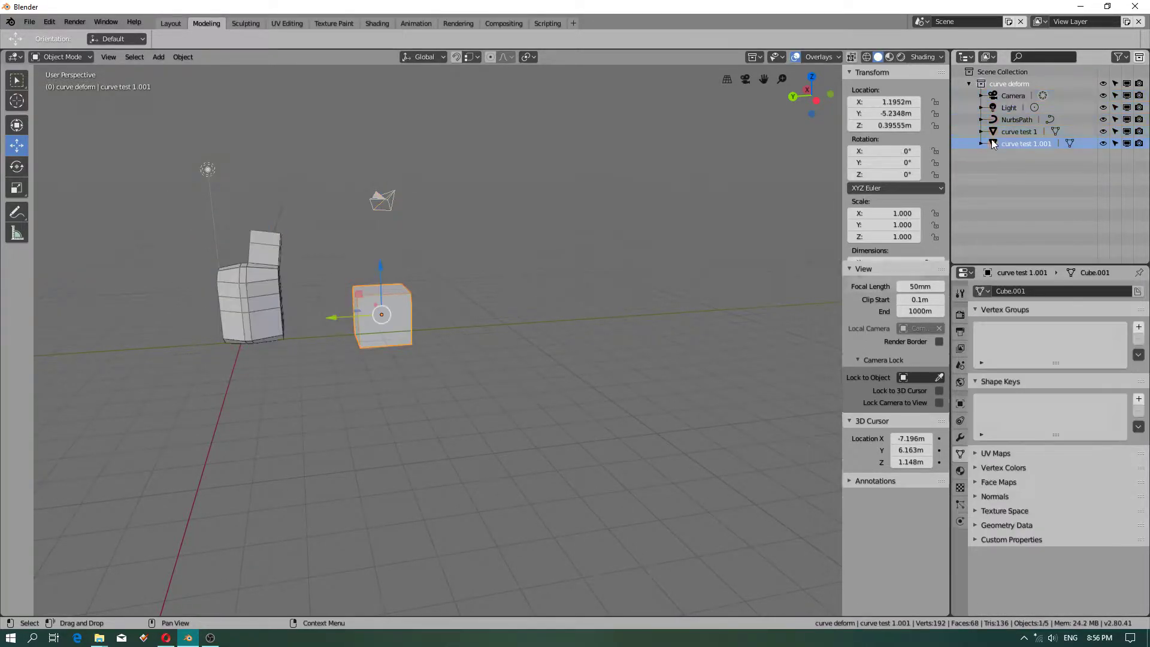
pyautogui.moveTo(993, 143)
pyautogui.mouseDown()
pyautogui.moveTo(1005, 142)
pyautogui.moveTo(993, 144)
pyautogui.moveTo(993, 131)
pyautogui.mouseUp()
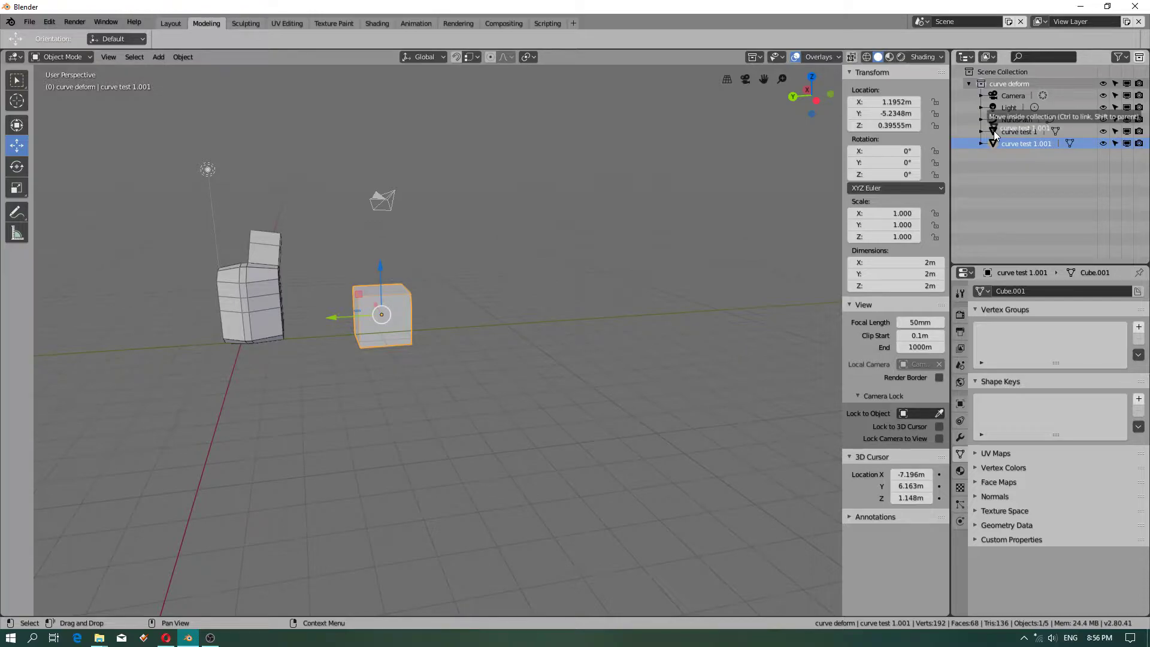
pyautogui.moveTo(994, 132); pyautogui.dragTo(998, 146)
# - Add curve test 1 to the selection as the active object and parent the cube to it with the Object option
pyautogui.scroll(-3, 335, 333)
pyautogui.keyDown('shift'); pyautogui.click(281, 304); pyautogui.keyUp('shift')
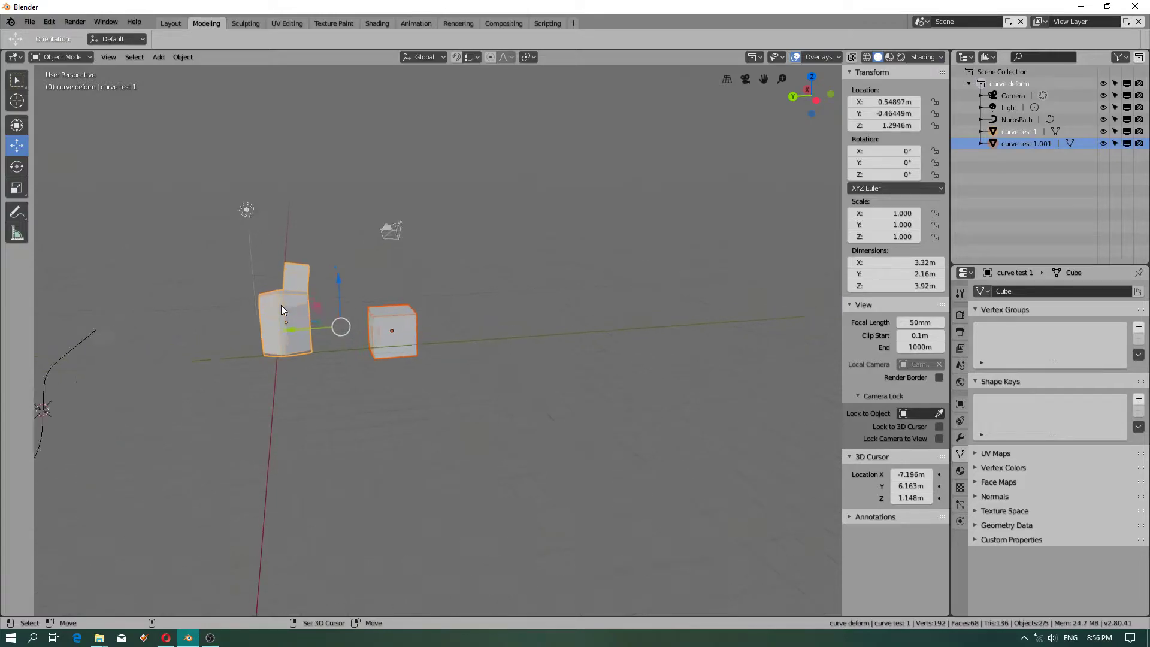
pyautogui.scroll(5, 281, 304)
pyautogui.moveTo(465, 441)
pyautogui.mouseDown(button='middle')
pyautogui.moveTo(526, 442)
pyautogui.moveTo(507, 450)
pyautogui.moveTo(460, 439)
pyautogui.mouseUp(button='middle')
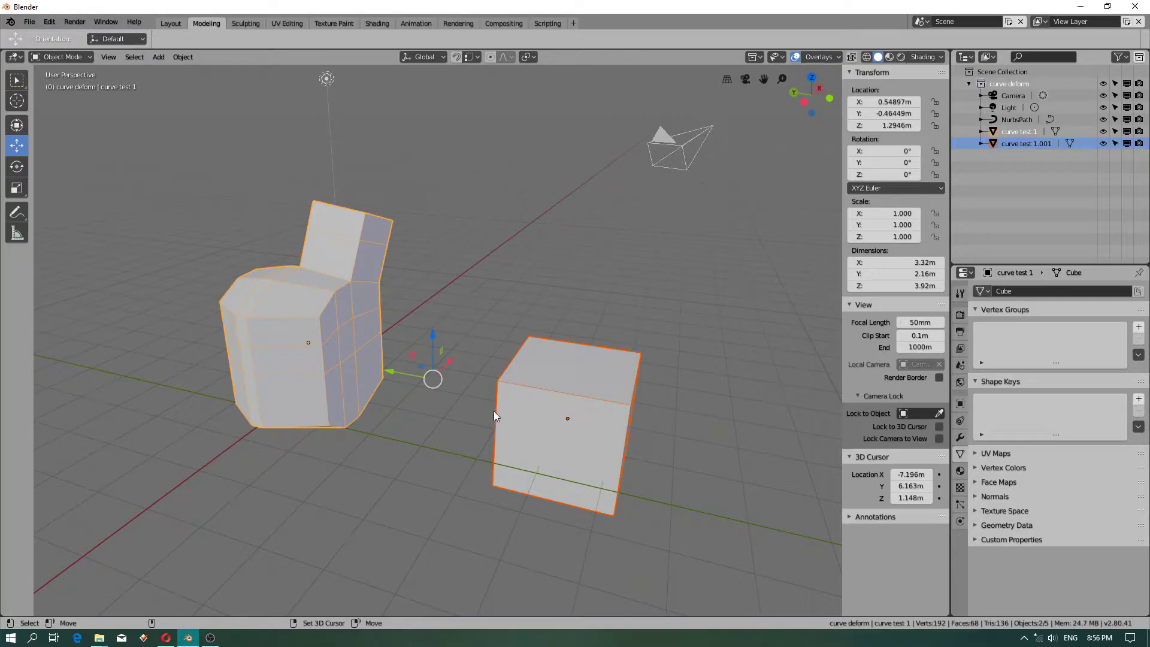
pyautogui.hotkey('ctrl', 'p')
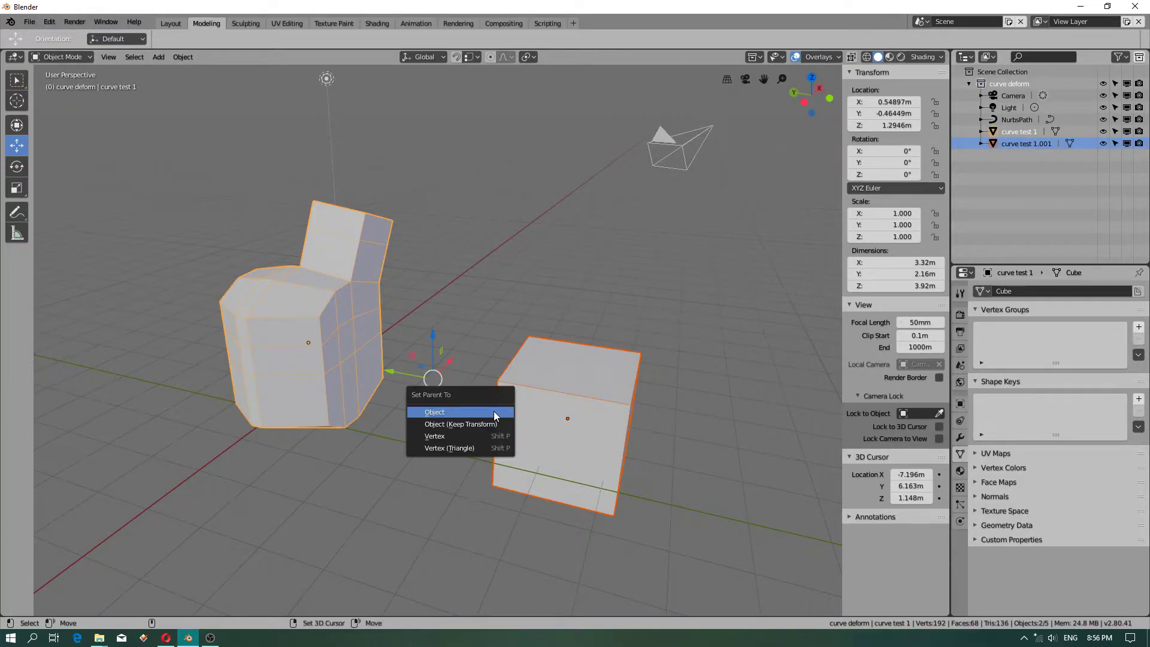
pyautogui.click(494, 411)
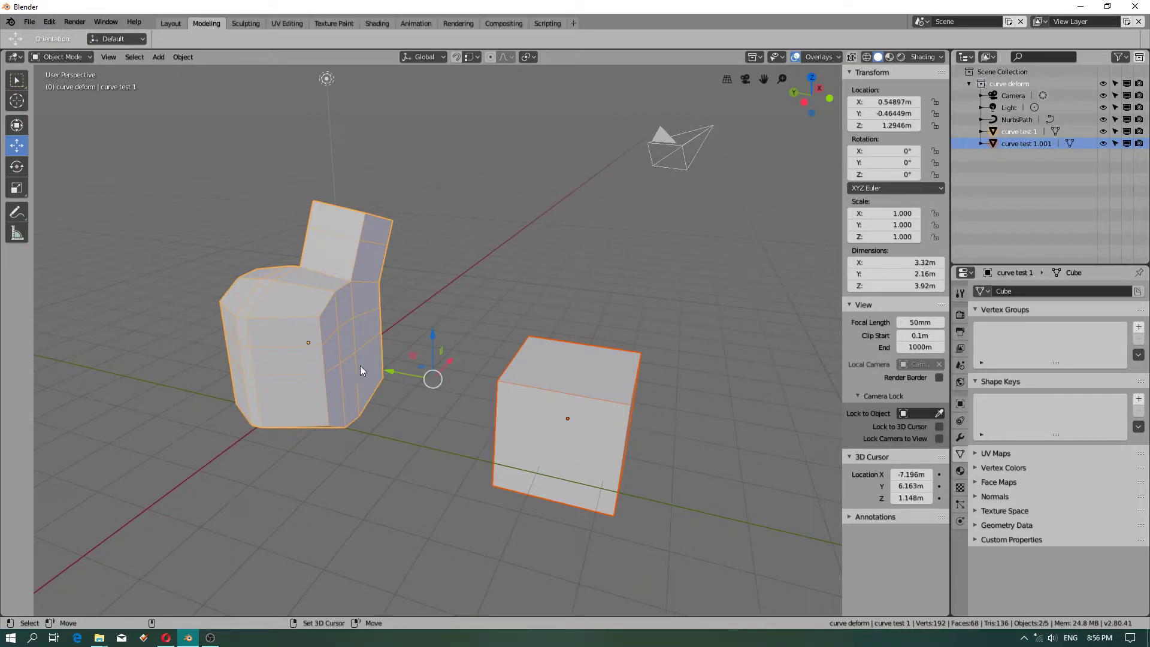
# - Clear the parent relationship of the two selected meshes with Clear Parent
pyautogui.hotkey('alt', 'p')
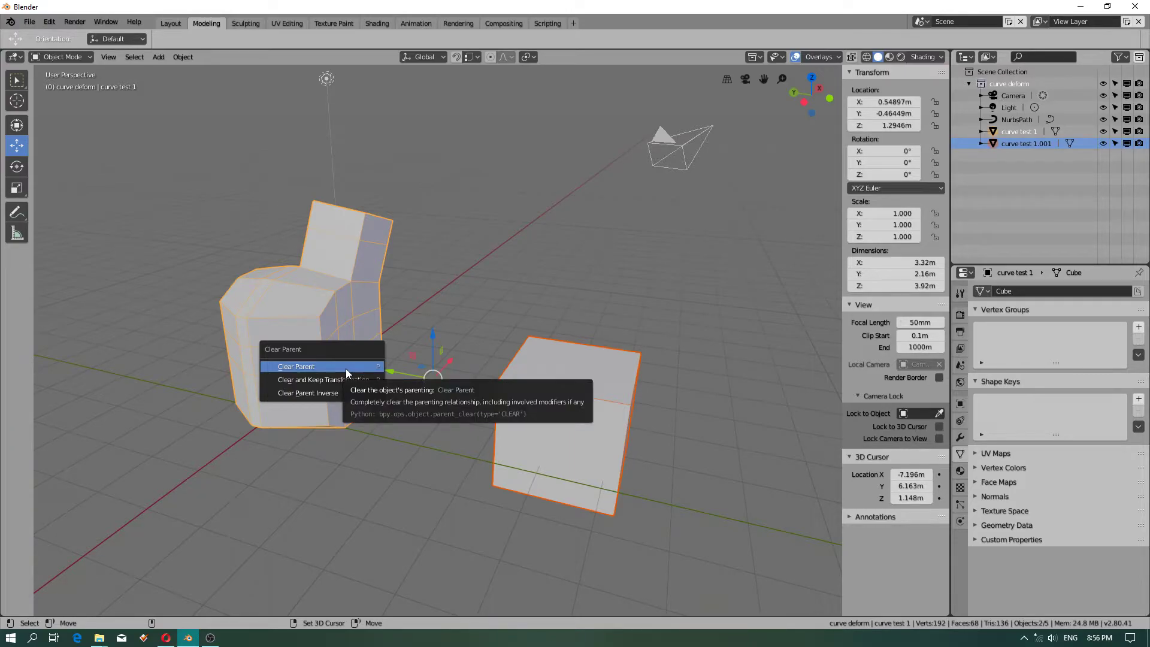
pyautogui.click(340, 362)
pyautogui.scroll(-6, 391, 336)
pyautogui.scroll(5, 357, 333)
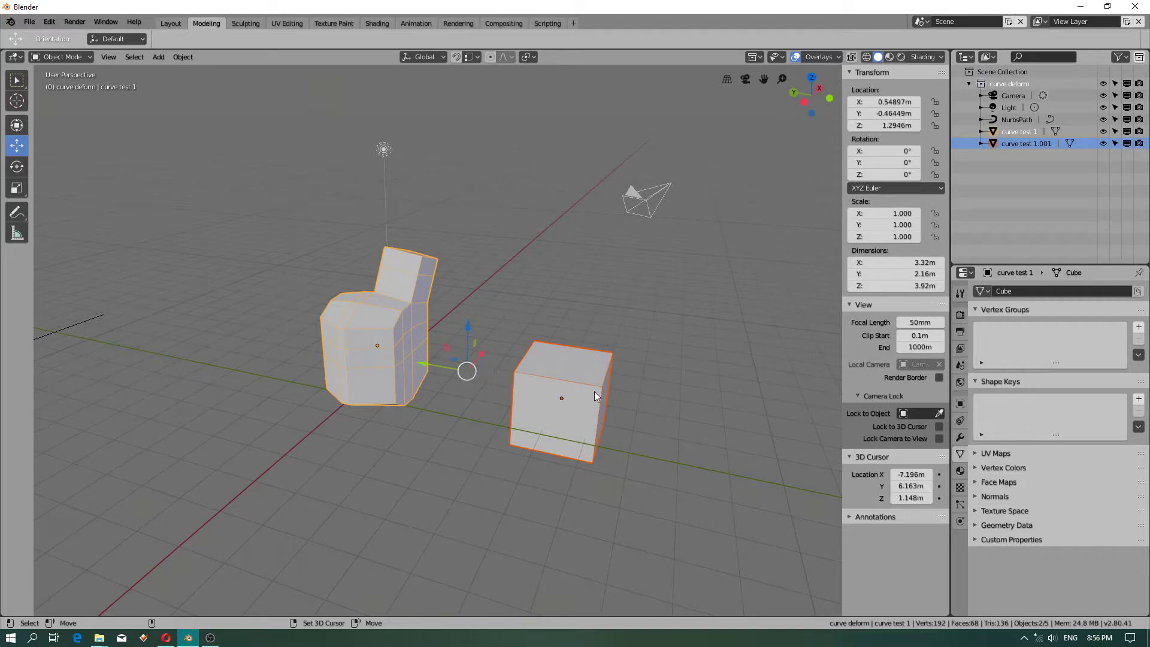
# - Switch to the OBS window
pyautogui.scroll(-5, 421, 339)
pyautogui.scroll(3, 383, 393)
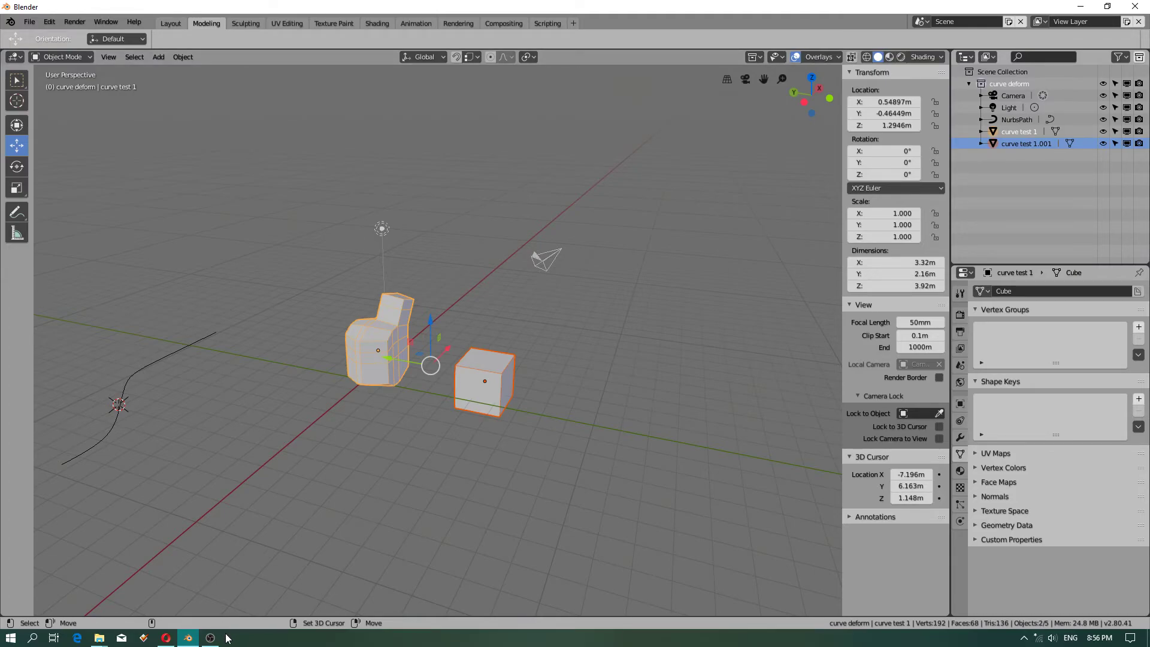
pyautogui.moveTo(219, 639)
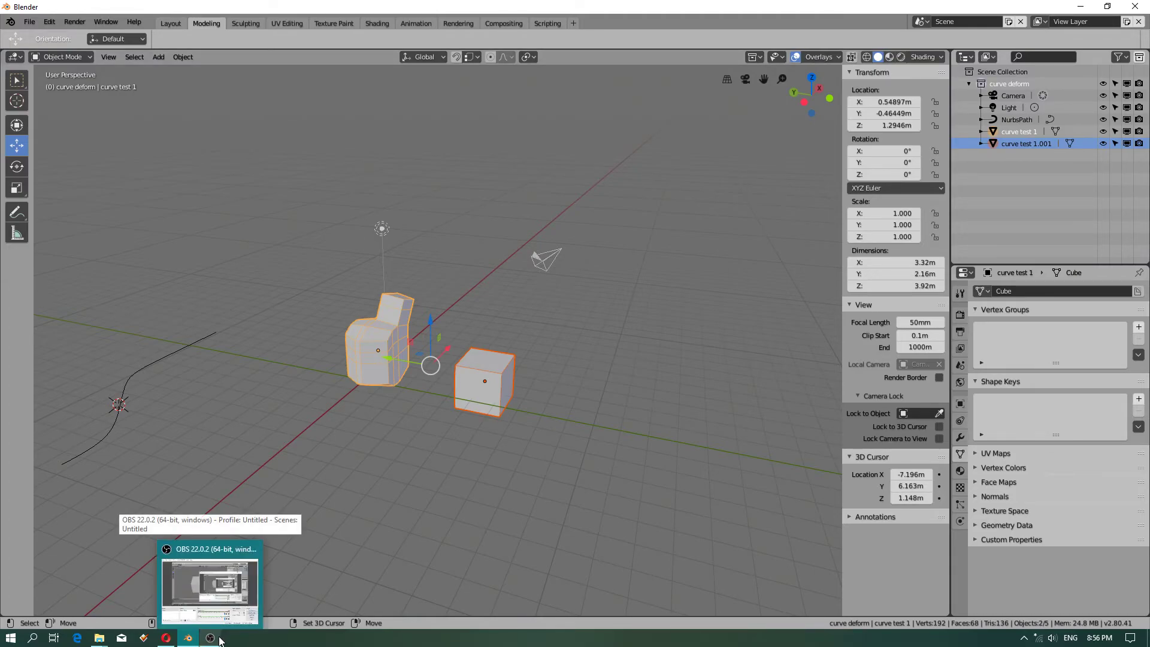
pyautogui.click(219, 639)
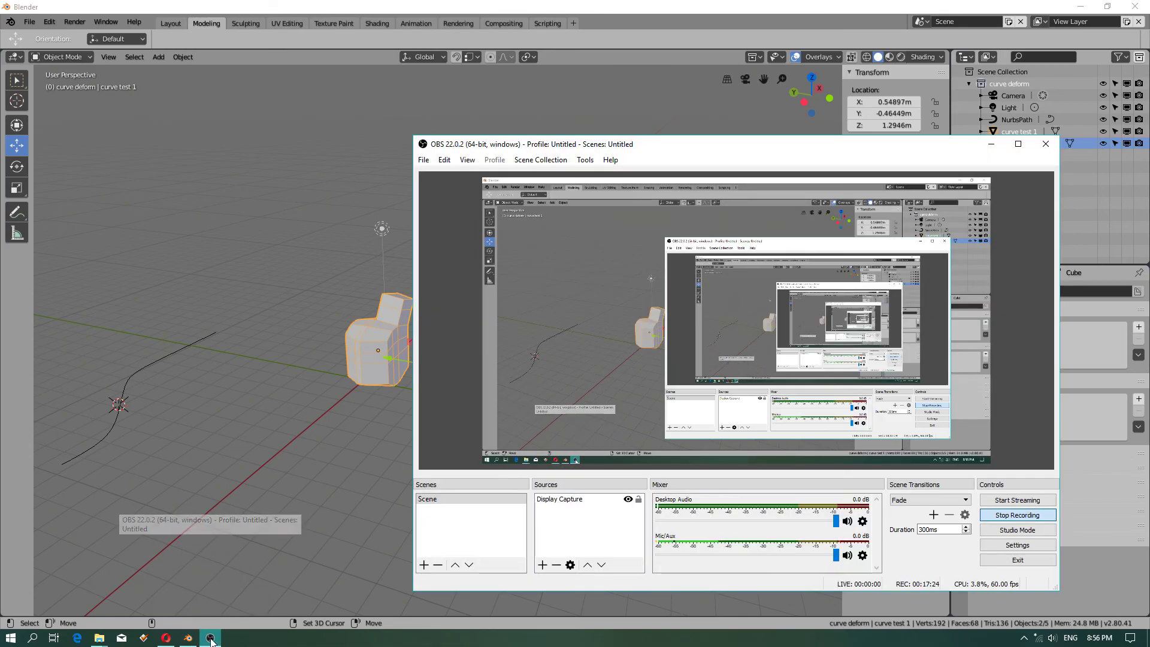